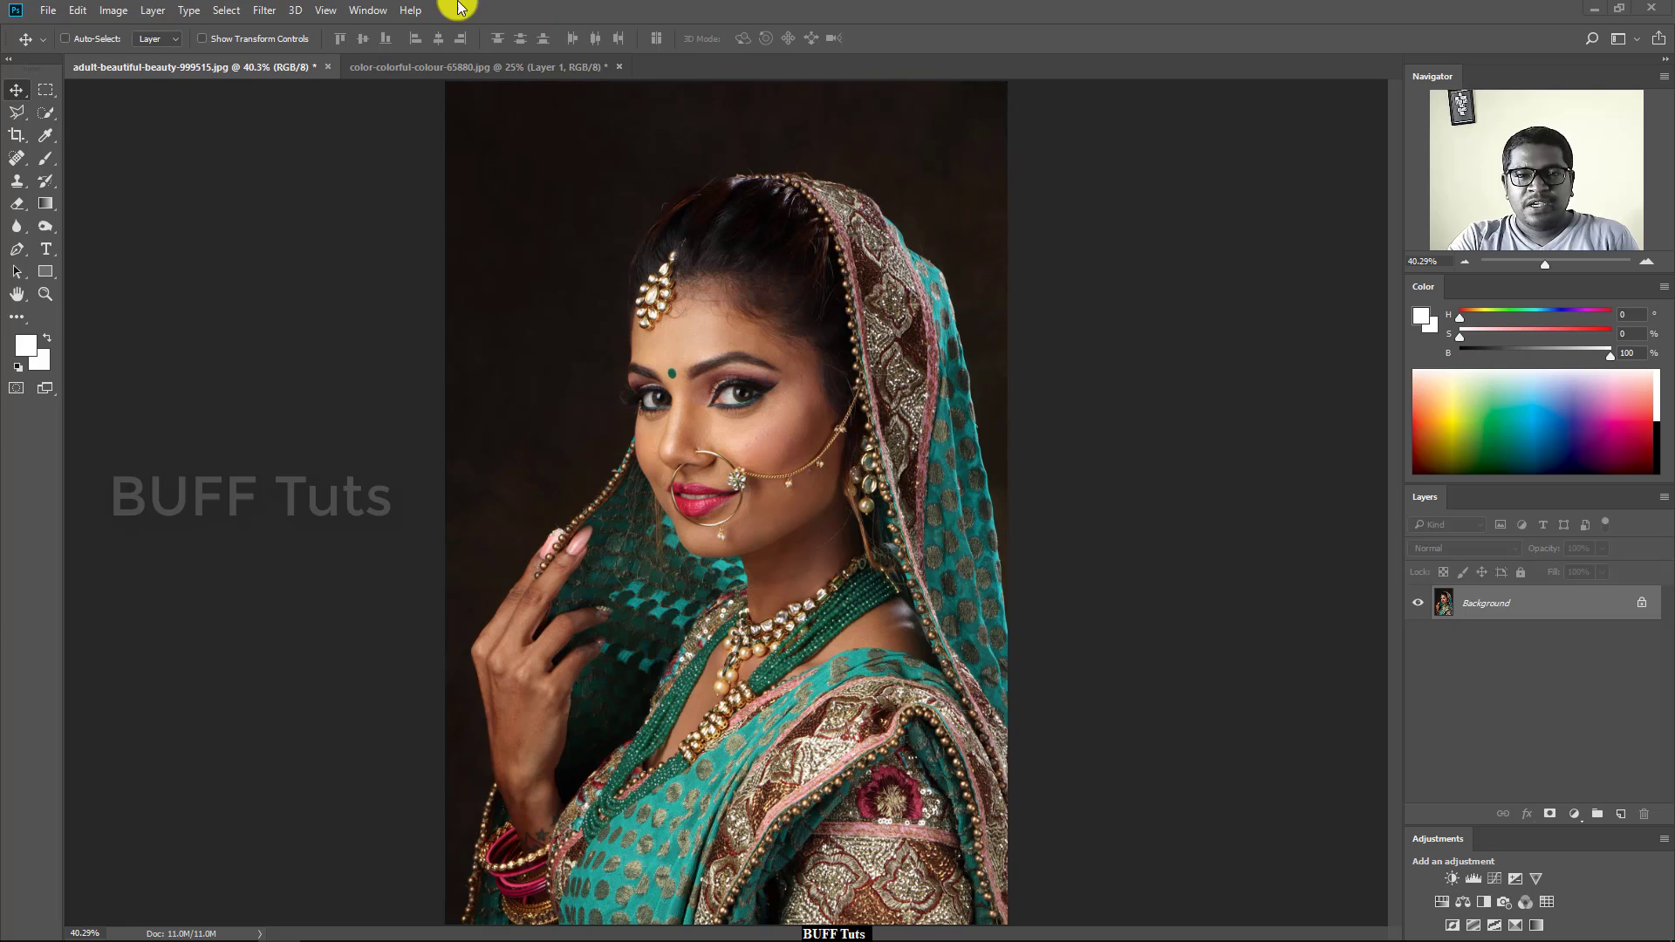
Open the Image menu to reach the Adjustments submenu for the bridal portrait
{"action": "left_click", "coordinate": [114, 9]}
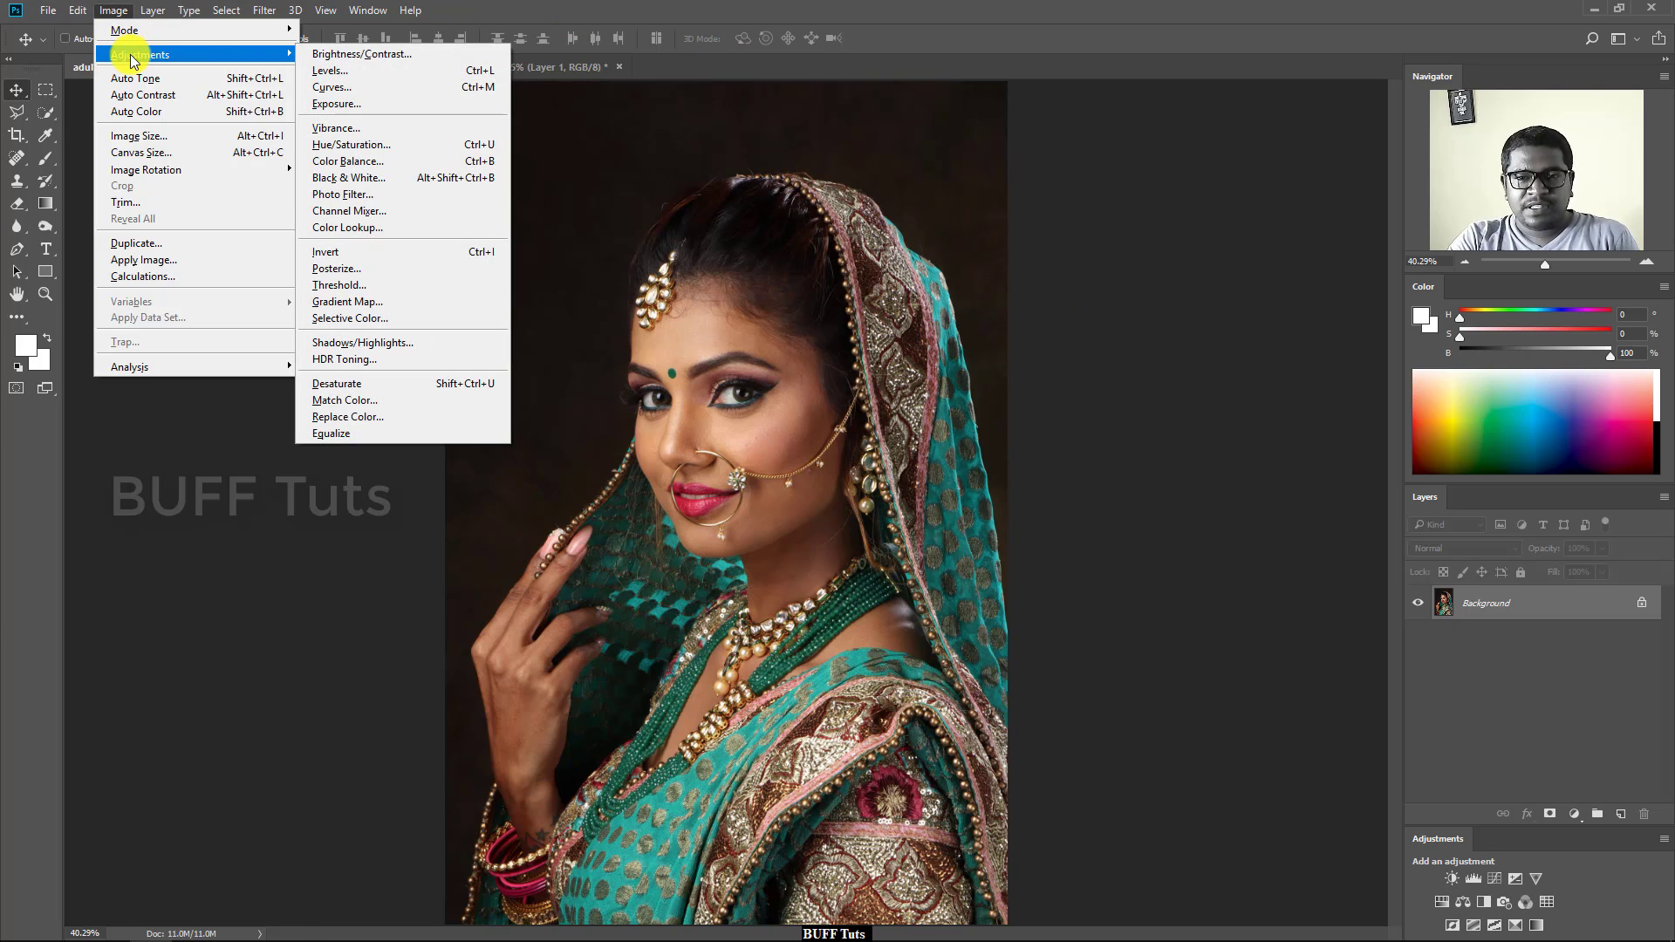
{"action": "mouse_move", "coordinate": [196, 54]}
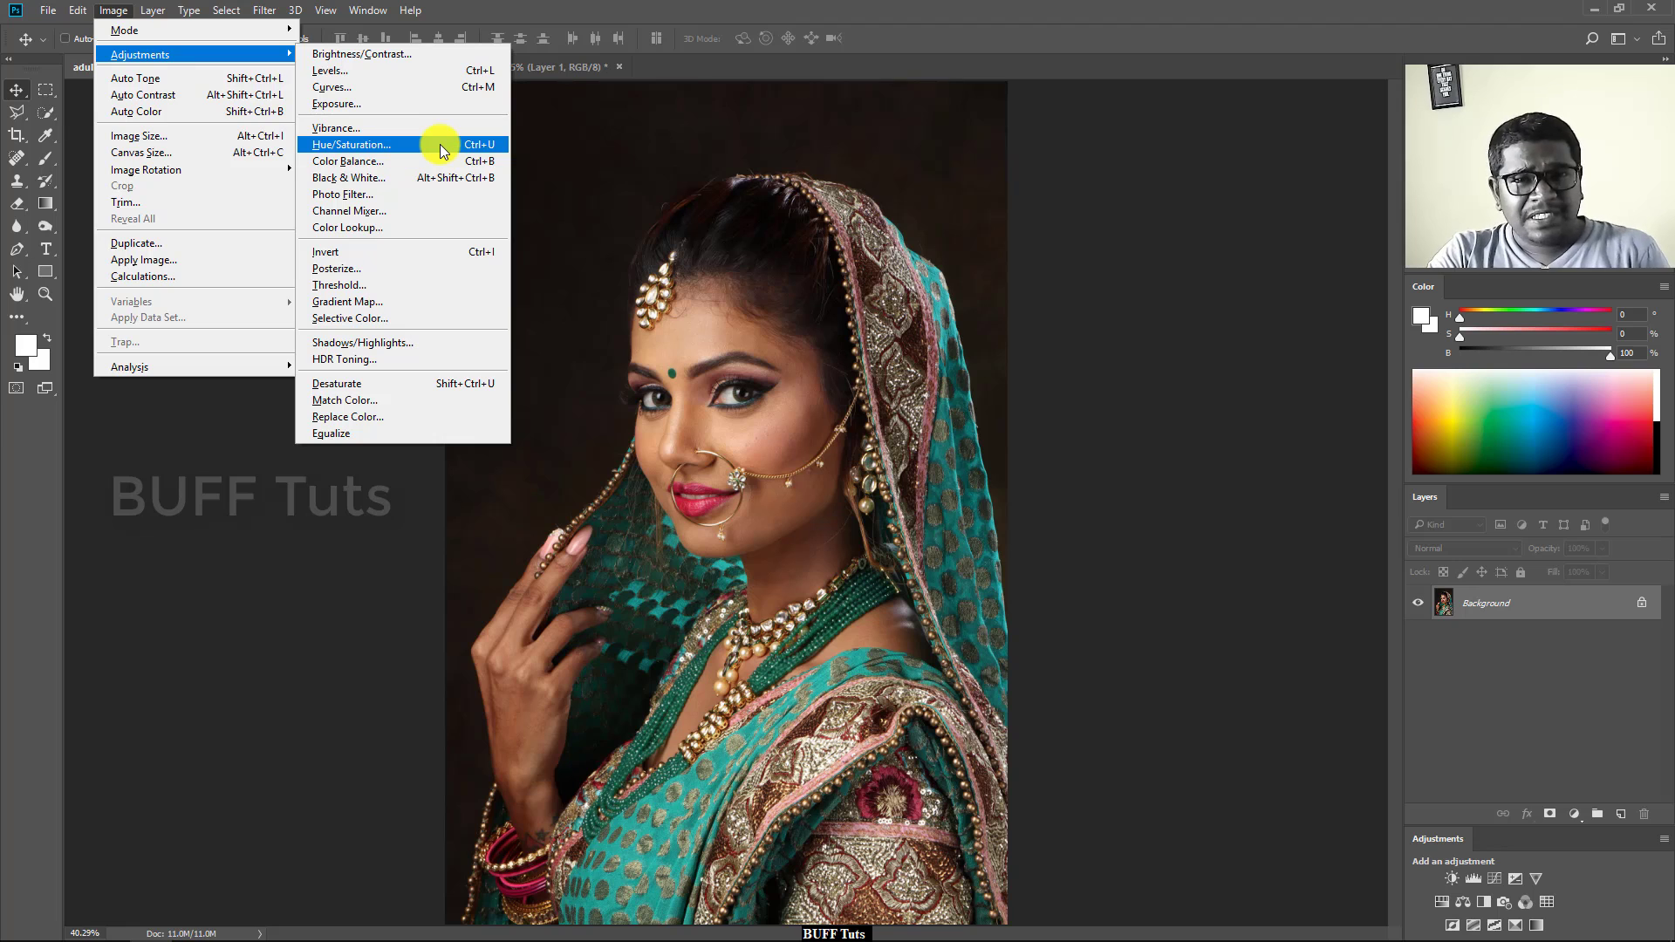
Preview Hue/Saturation on the portrait, cancel it, and switch to the color-colorful stripes document
{"action": "left_click", "coordinate": [411, 145]}
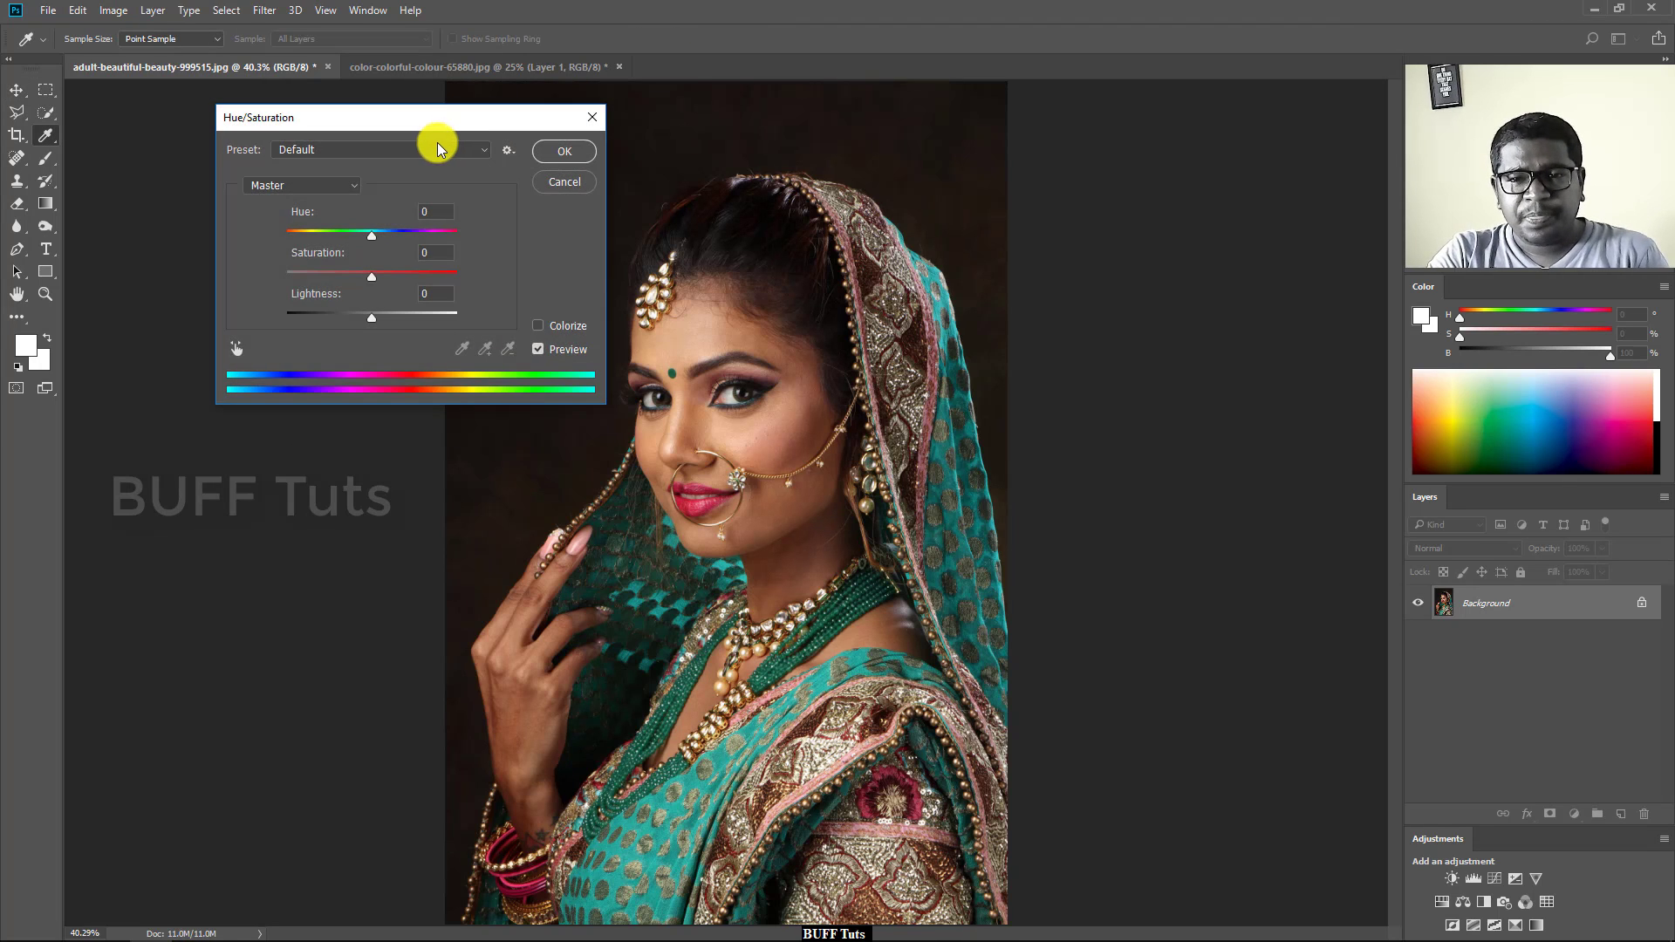
{"action": "left_click_drag", "start_coordinate": [434, 119], "coordinate": [428, 192]}
{"action": "left_click_drag", "start_coordinate": [287, 199], "coordinate": [247, 180]}
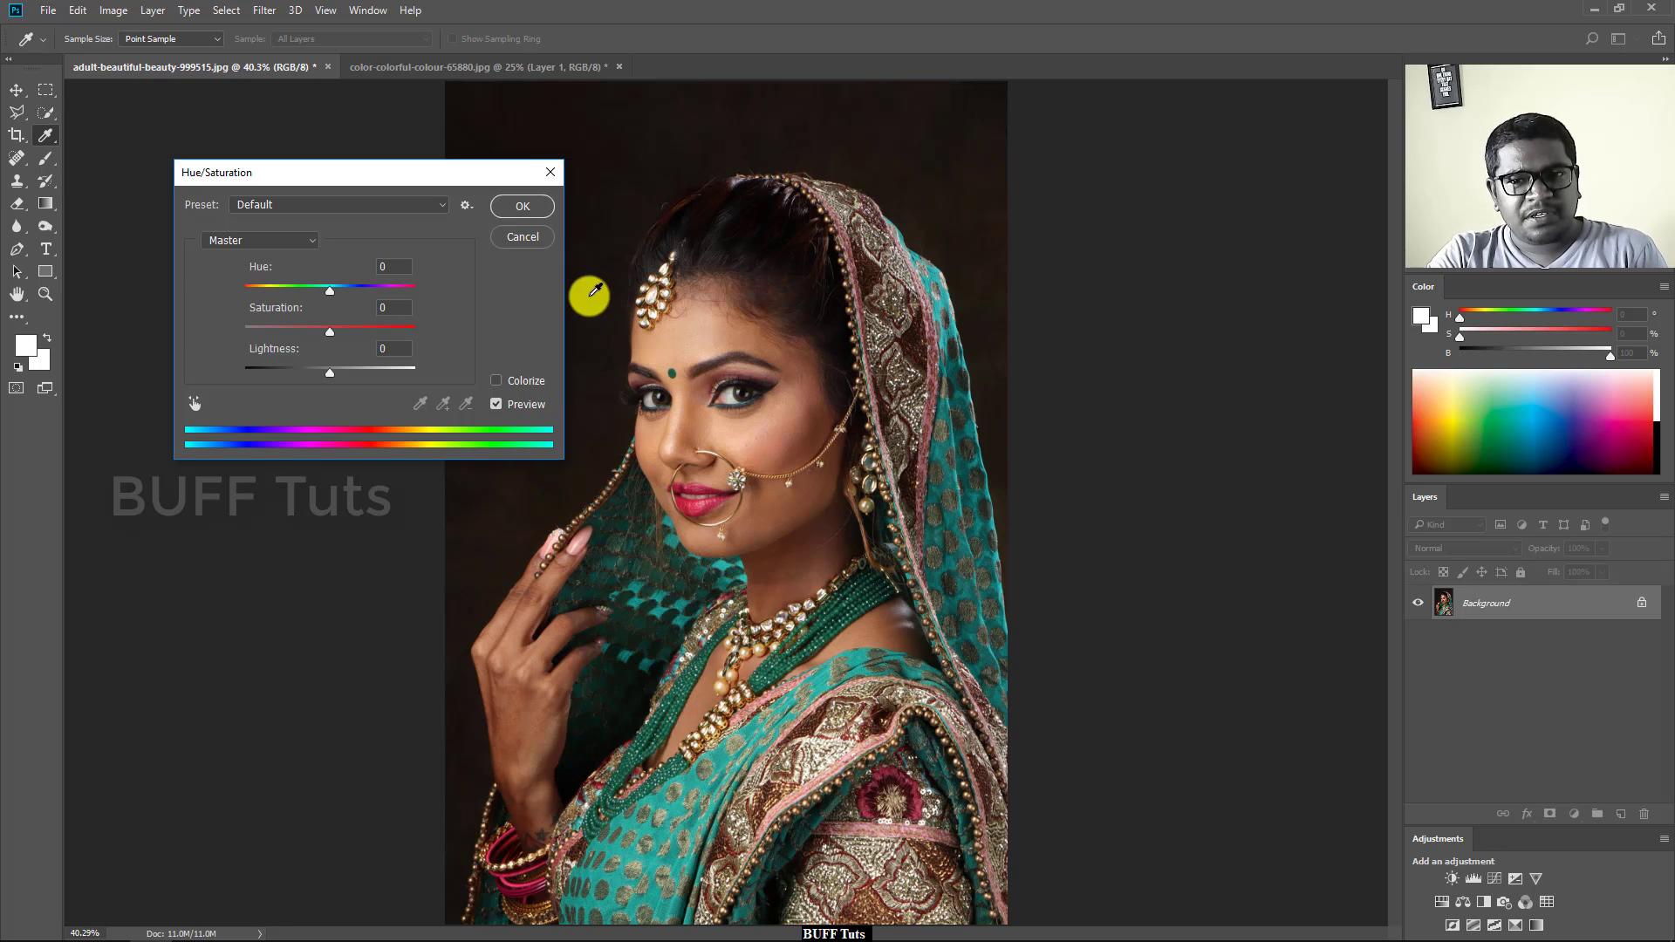
{"action": "left_click", "coordinate": [522, 237]}
{"action": "left_click", "coordinate": [421, 73]}
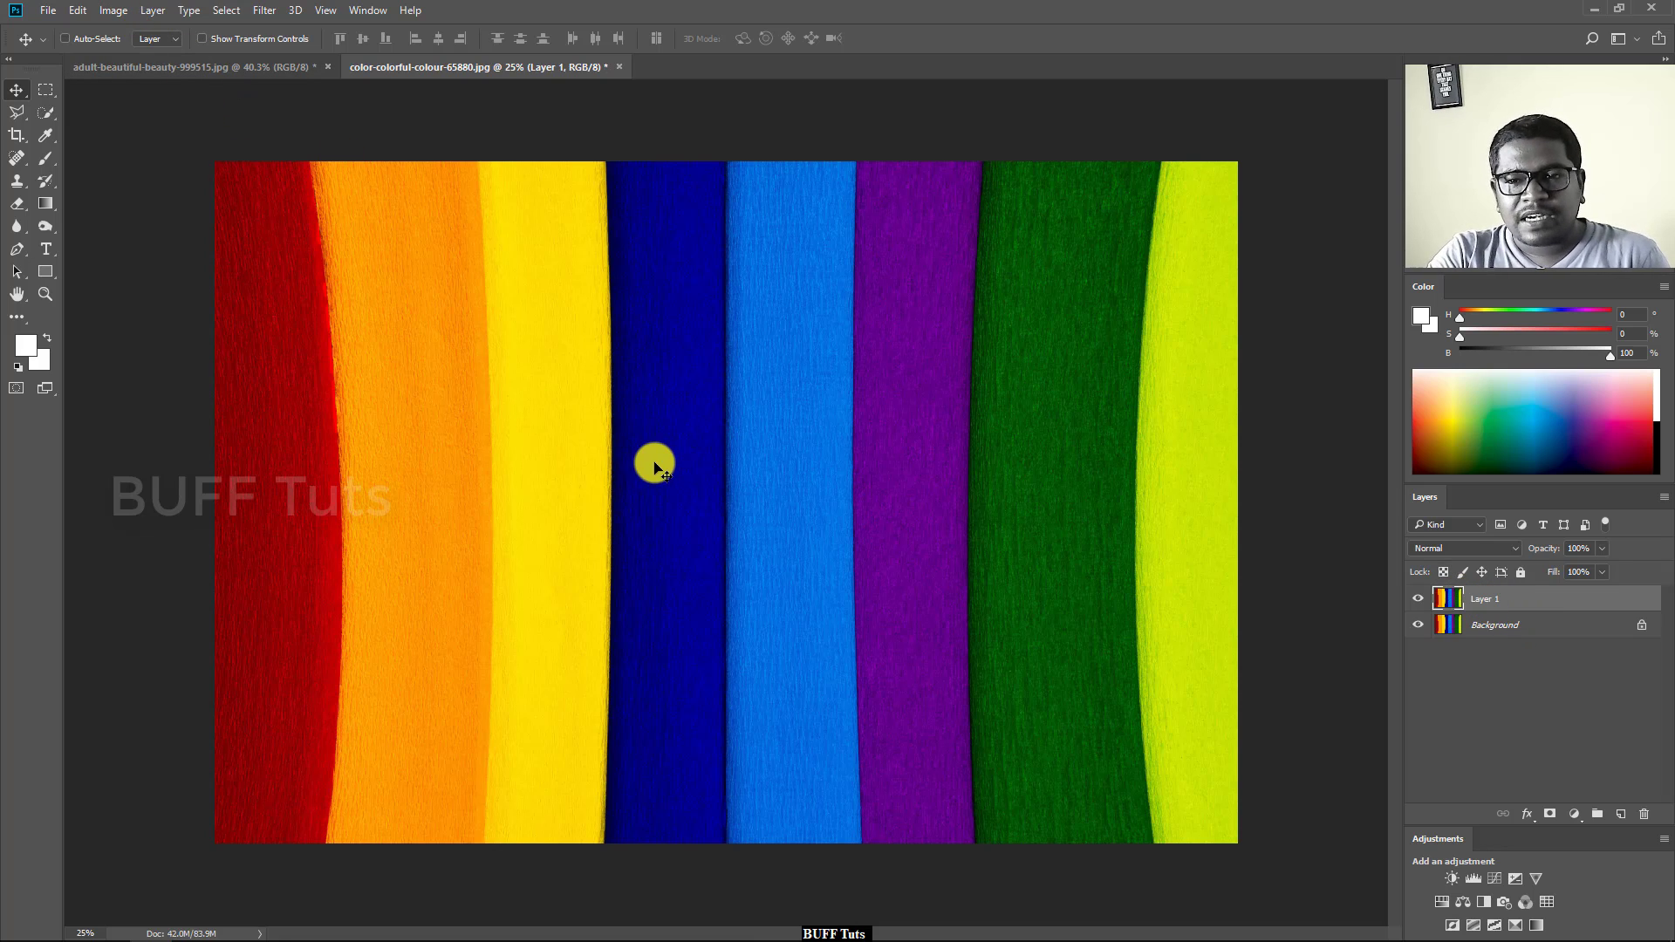
Switch between the portrait and stripes documents, then open Hue/Saturation on the stripes
{"action": "left_click", "coordinate": [210, 67]}
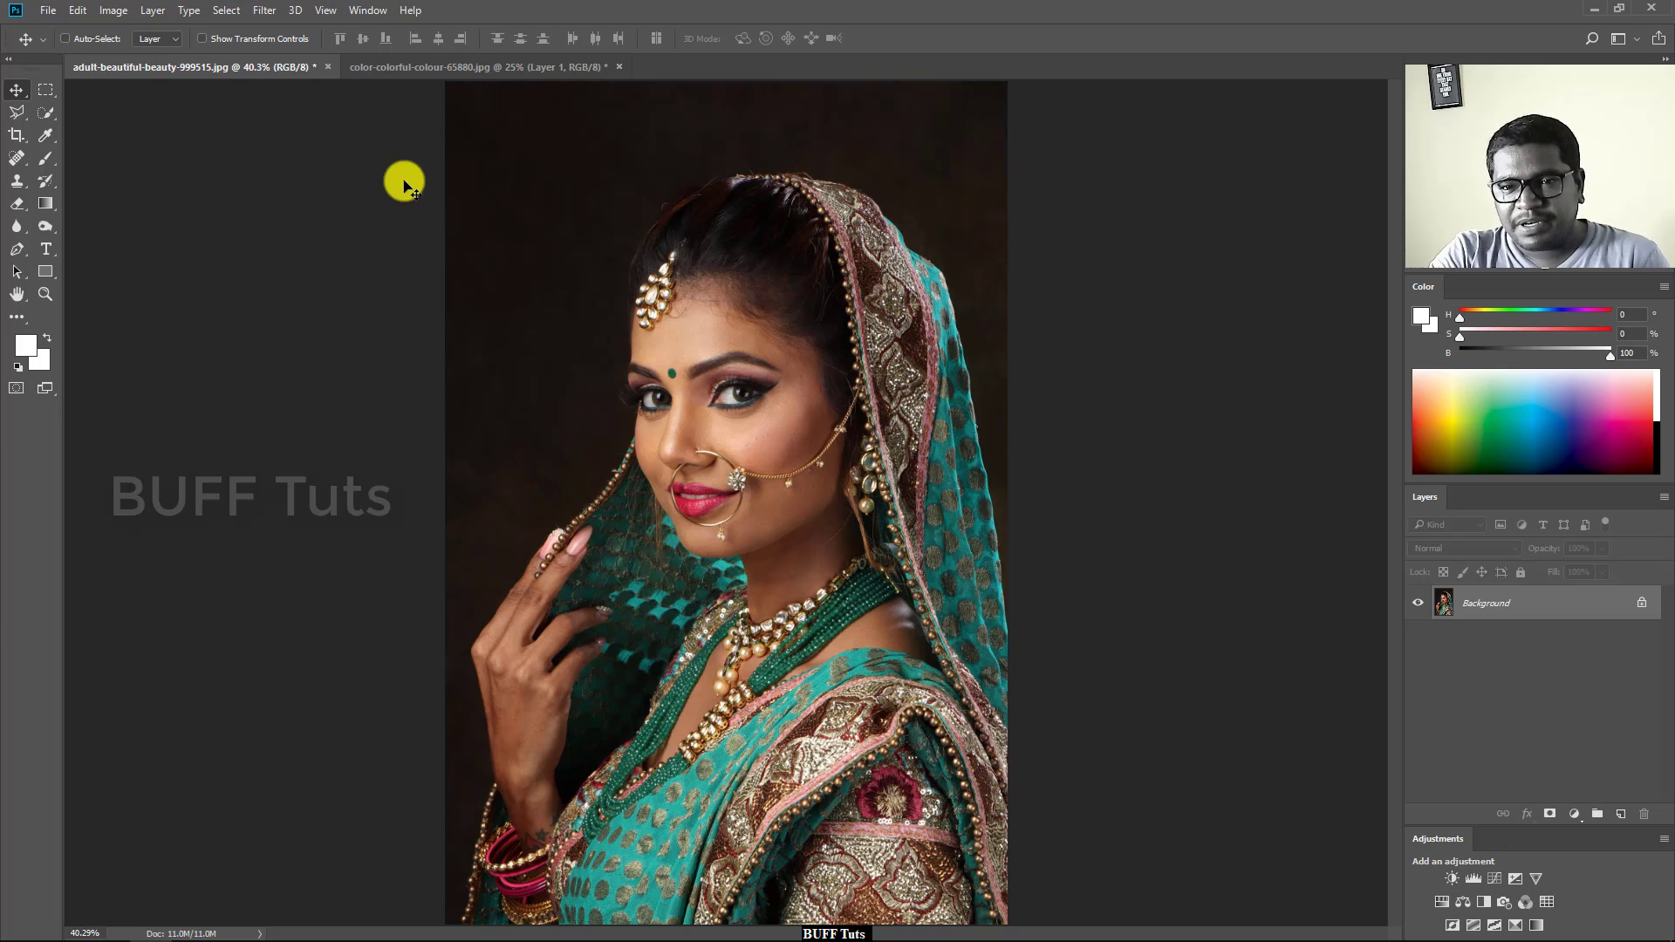
{"action": "left_click", "coordinate": [405, 66]}
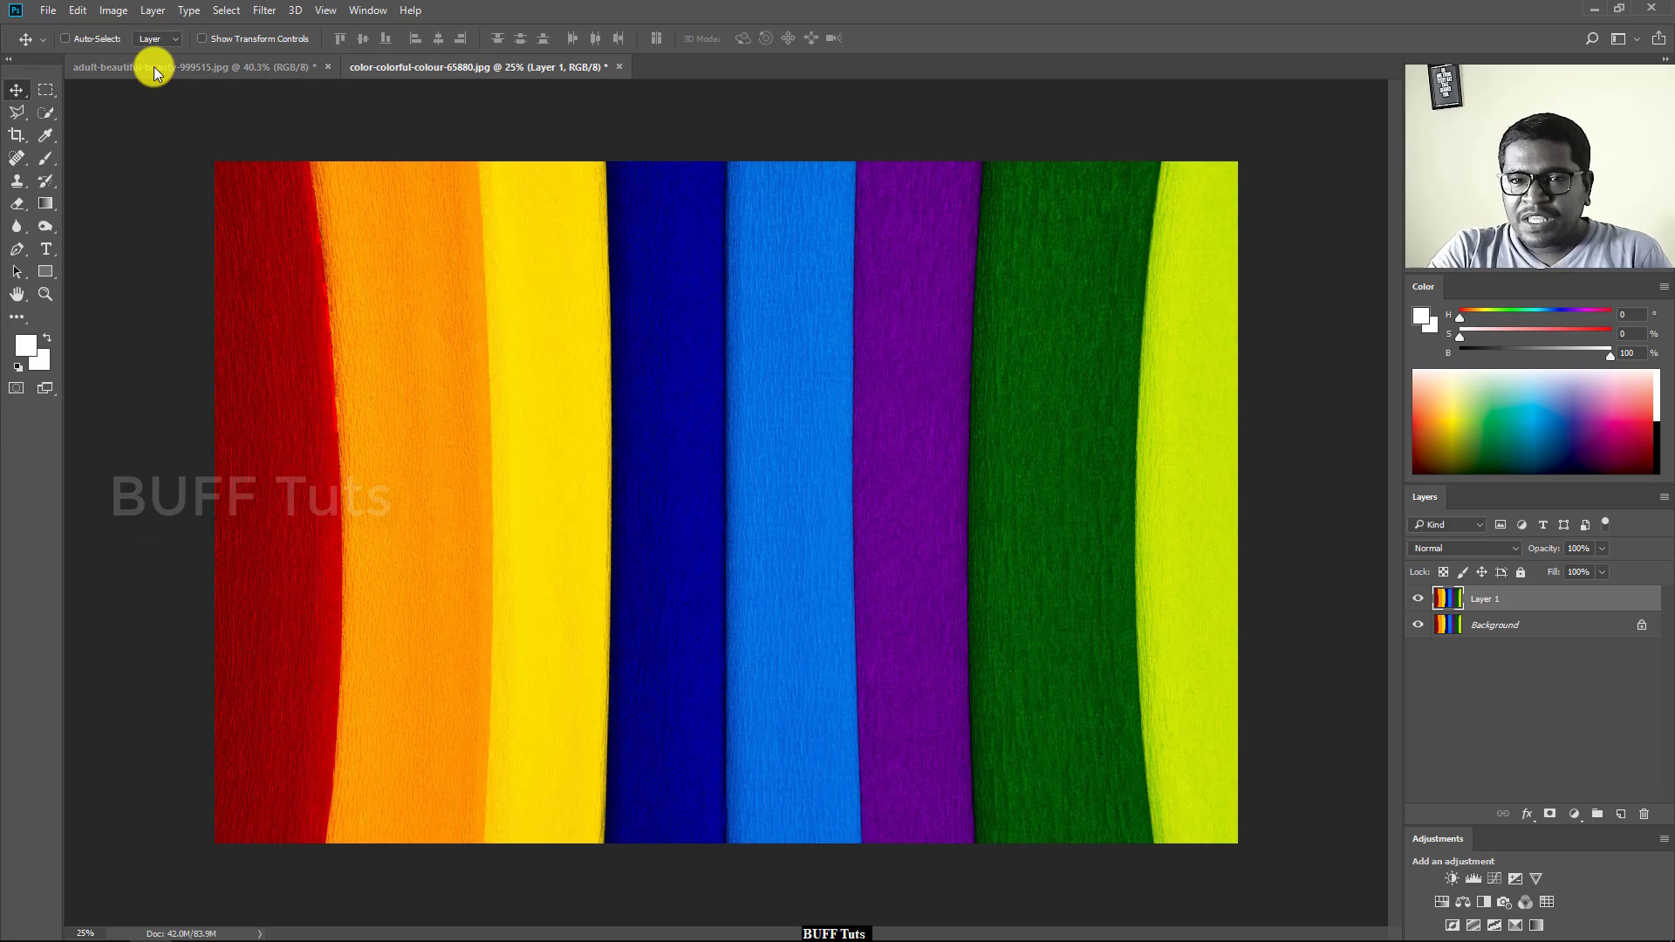
{"action": "left_click", "coordinate": [111, 12]}
{"action": "mouse_move", "coordinate": [139, 54]}
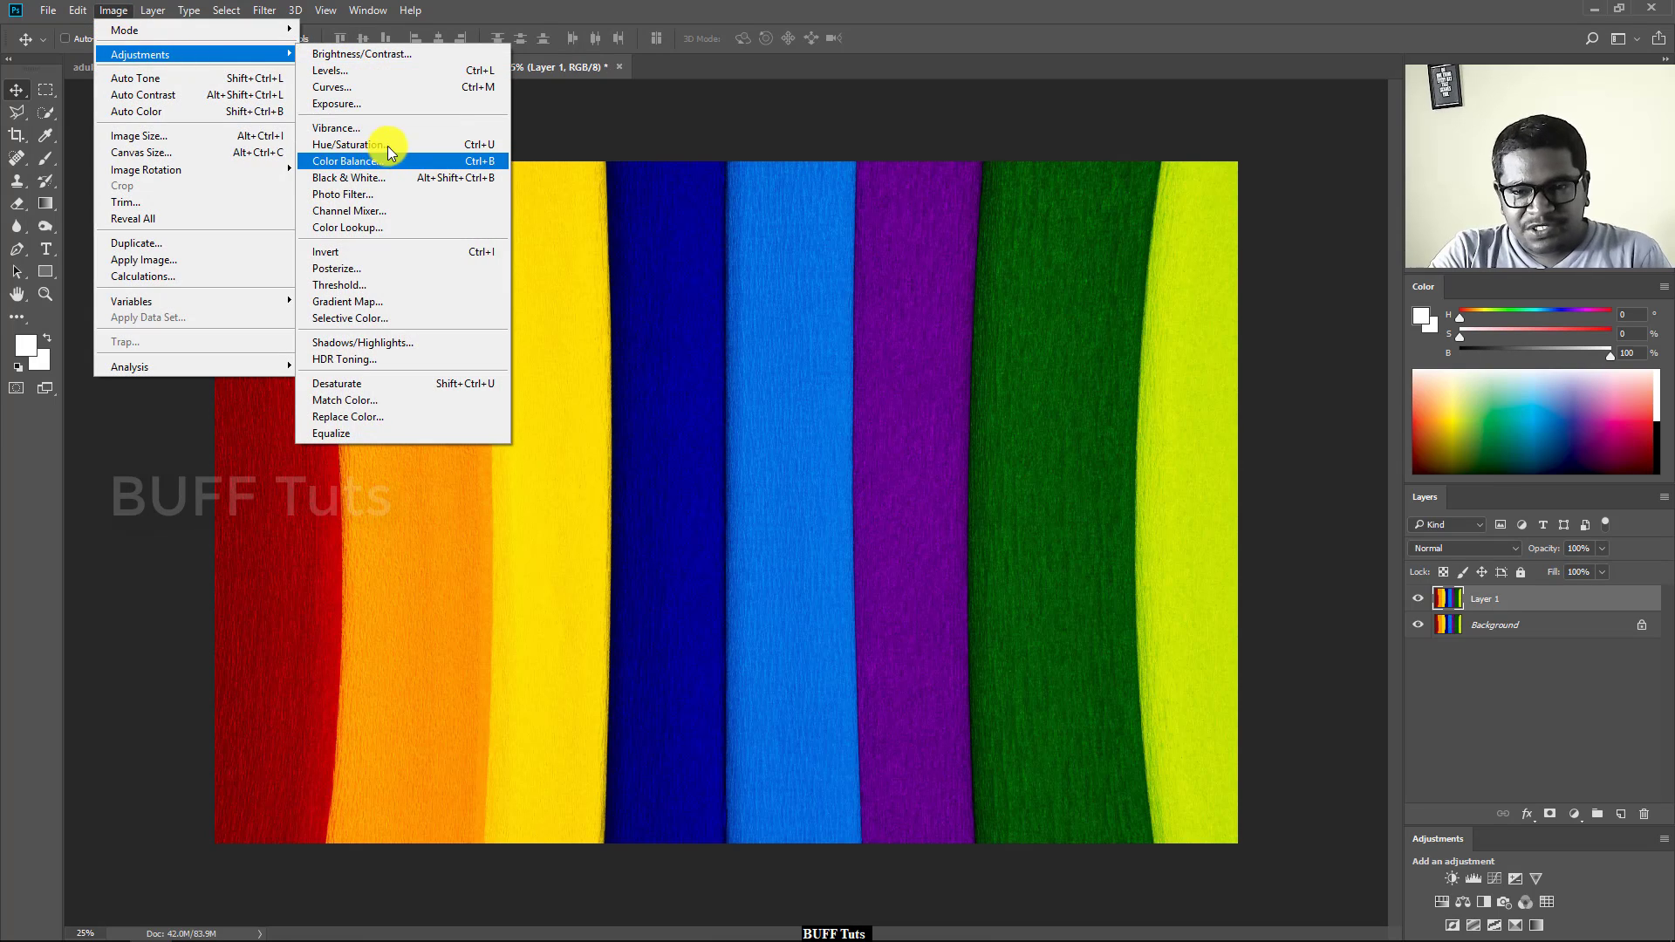
{"action": "left_click", "coordinate": [387, 146]}
{"action": "left_click_drag", "start_coordinate": [335, 175], "coordinate": [951, 166]}
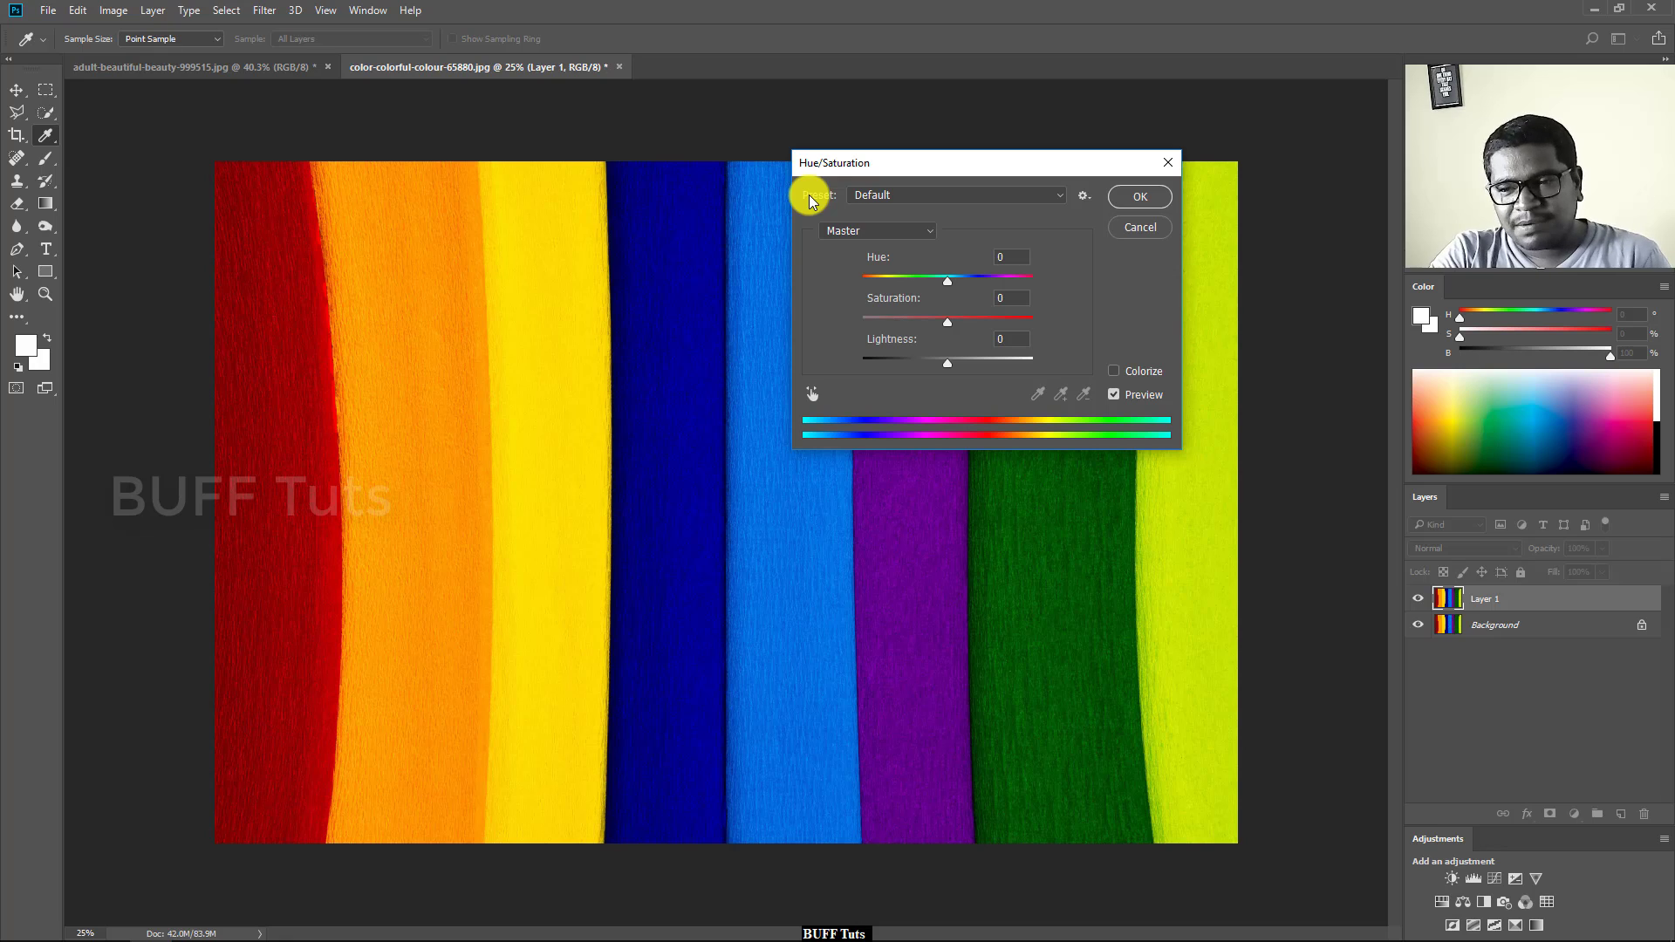
Cancel the stripes' Hue/Saturation, return to the portrait, and reopen its Image adjustments
{"action": "left_click", "coordinate": [1120, 232]}
{"action": "left_click", "coordinate": [253, 68]}
{"action": "left_click", "coordinate": [86, 10]}
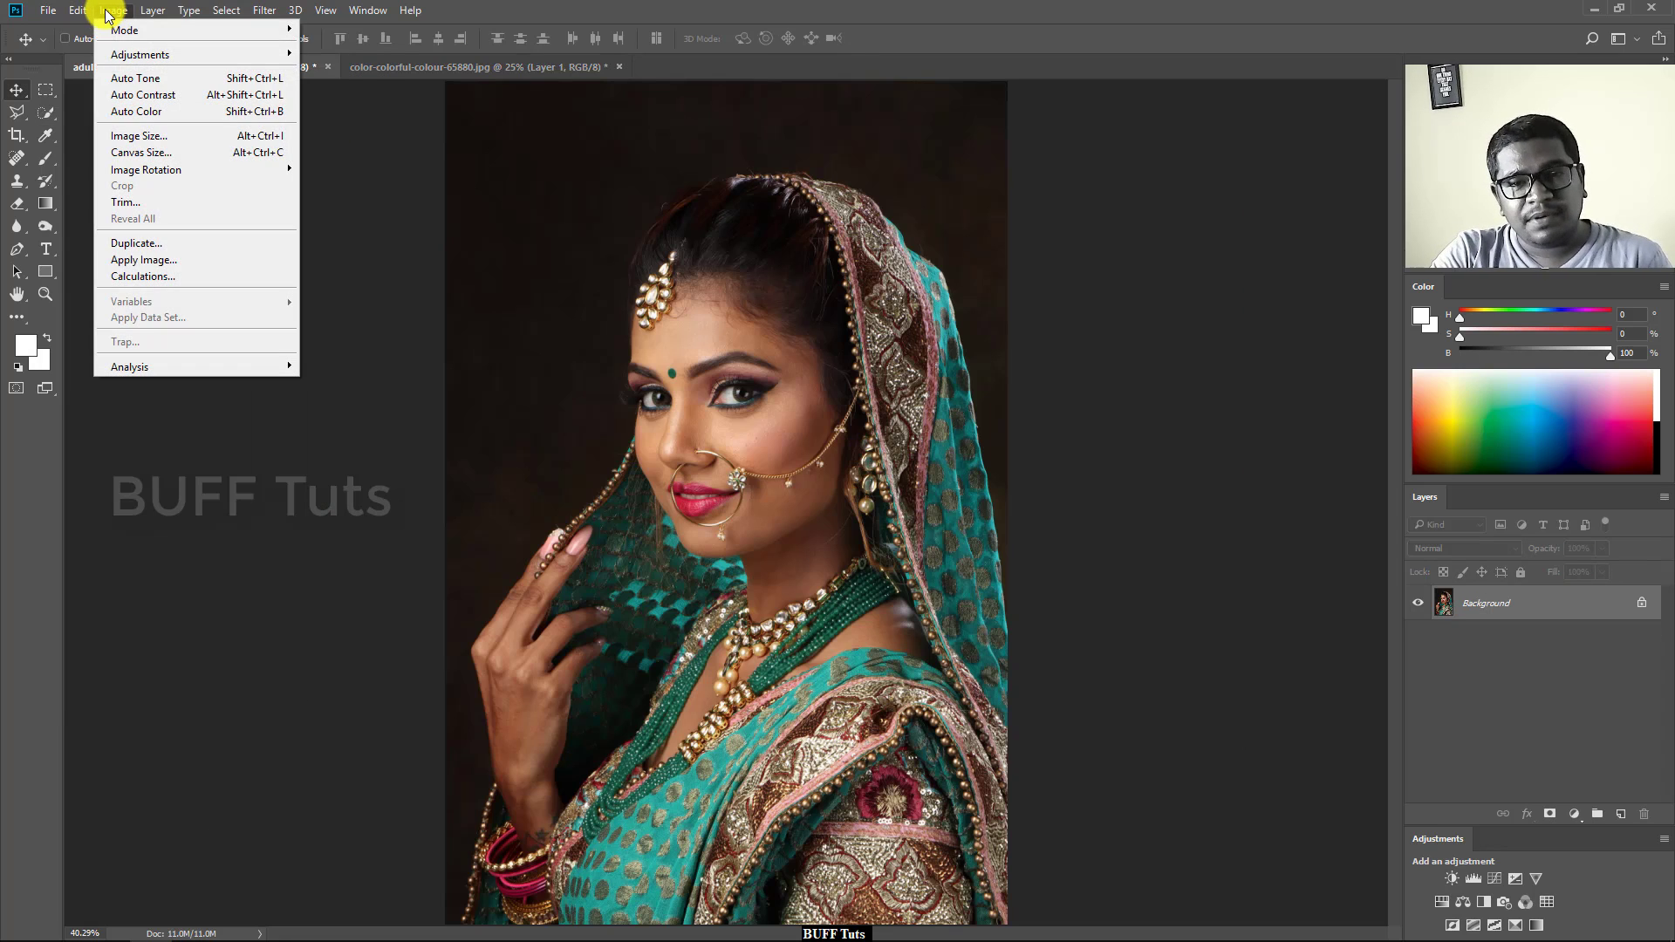
{"action": "mouse_move", "coordinate": [140, 54]}
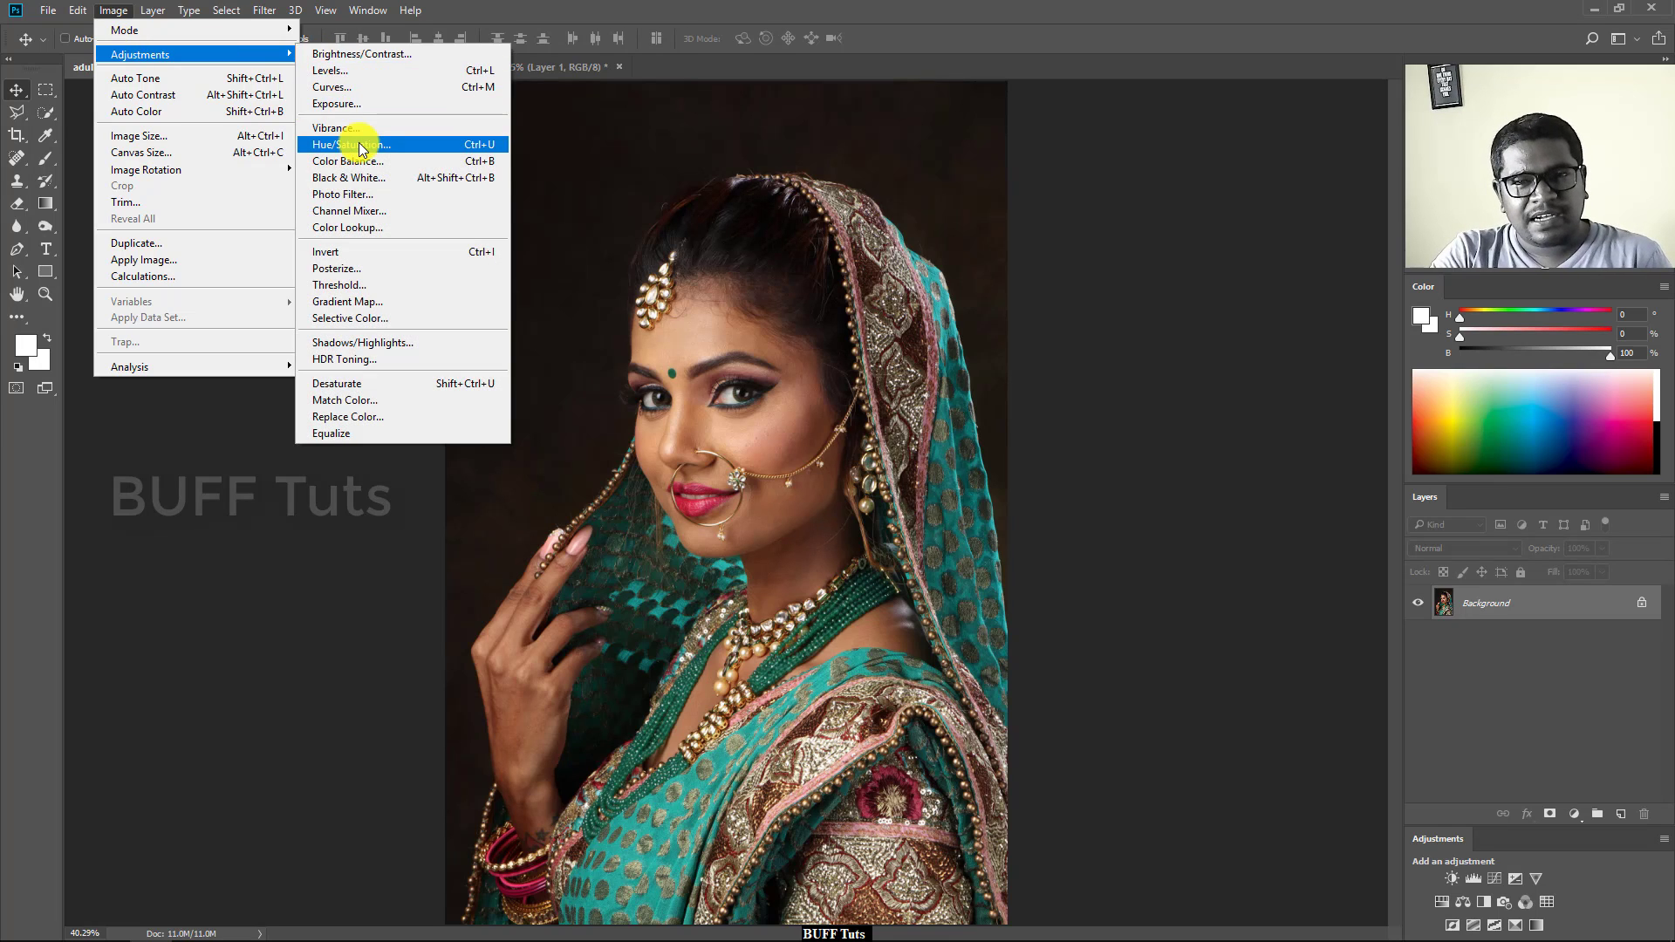
Open the portrait's Hue/Saturation, place it upper left, and show its presets (Cyanotype, Red Boost, Sepia)
{"action": "left_click", "coordinate": [360, 146]}
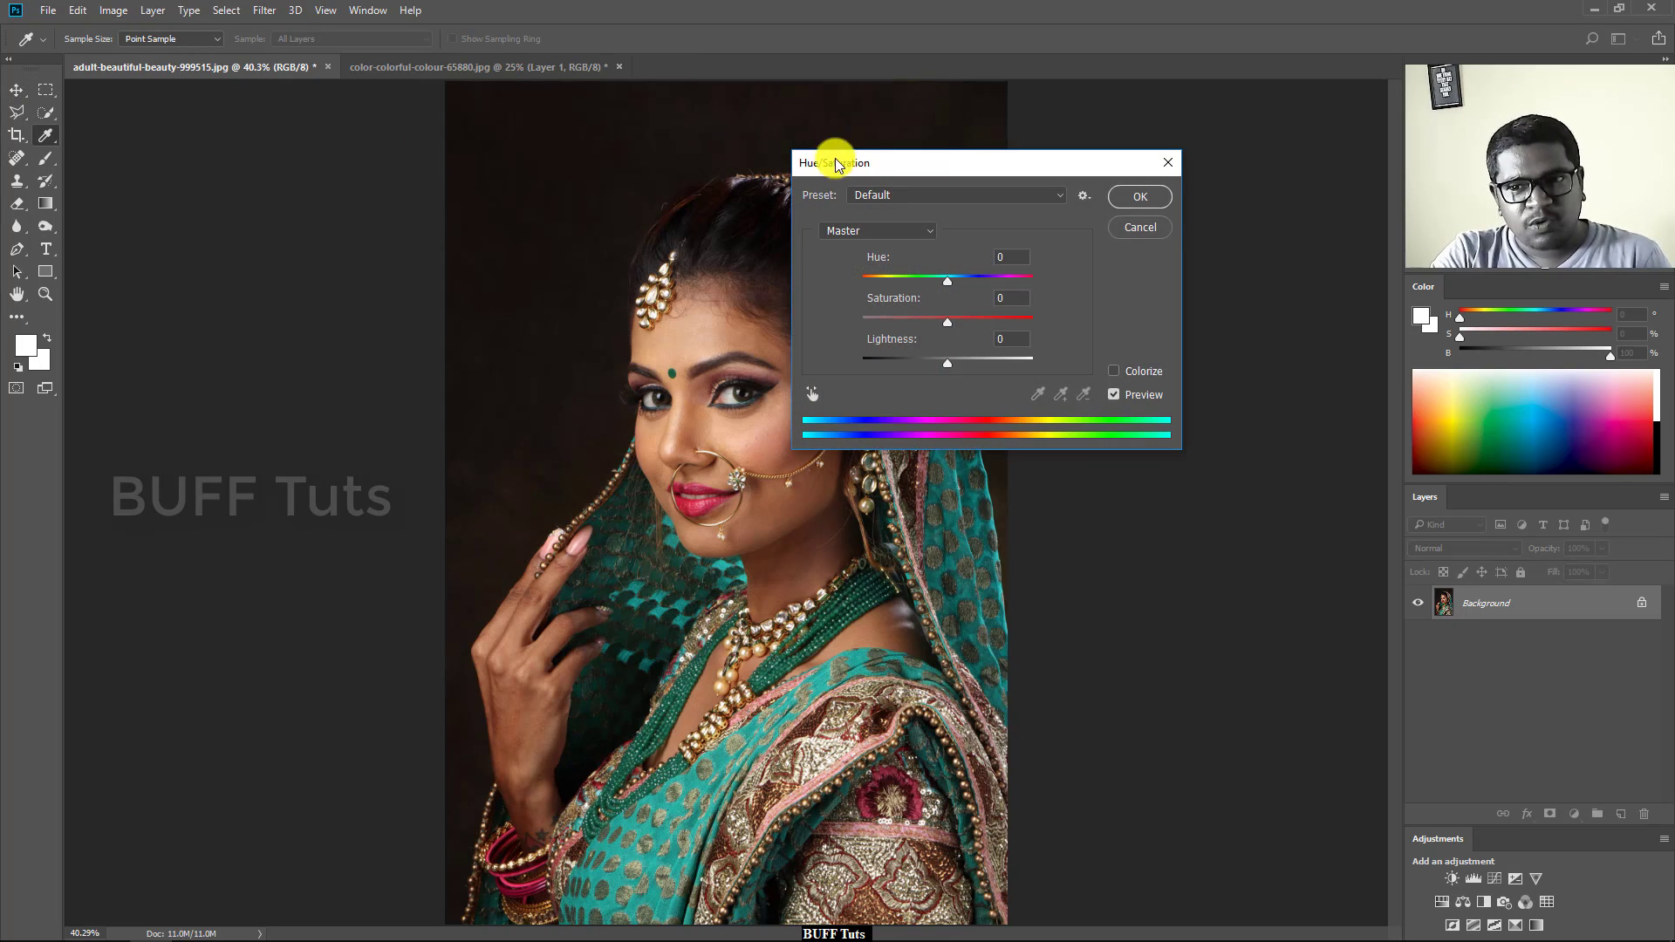
{"action": "left_click_drag", "start_coordinate": [835, 164], "coordinate": [148, 122]}
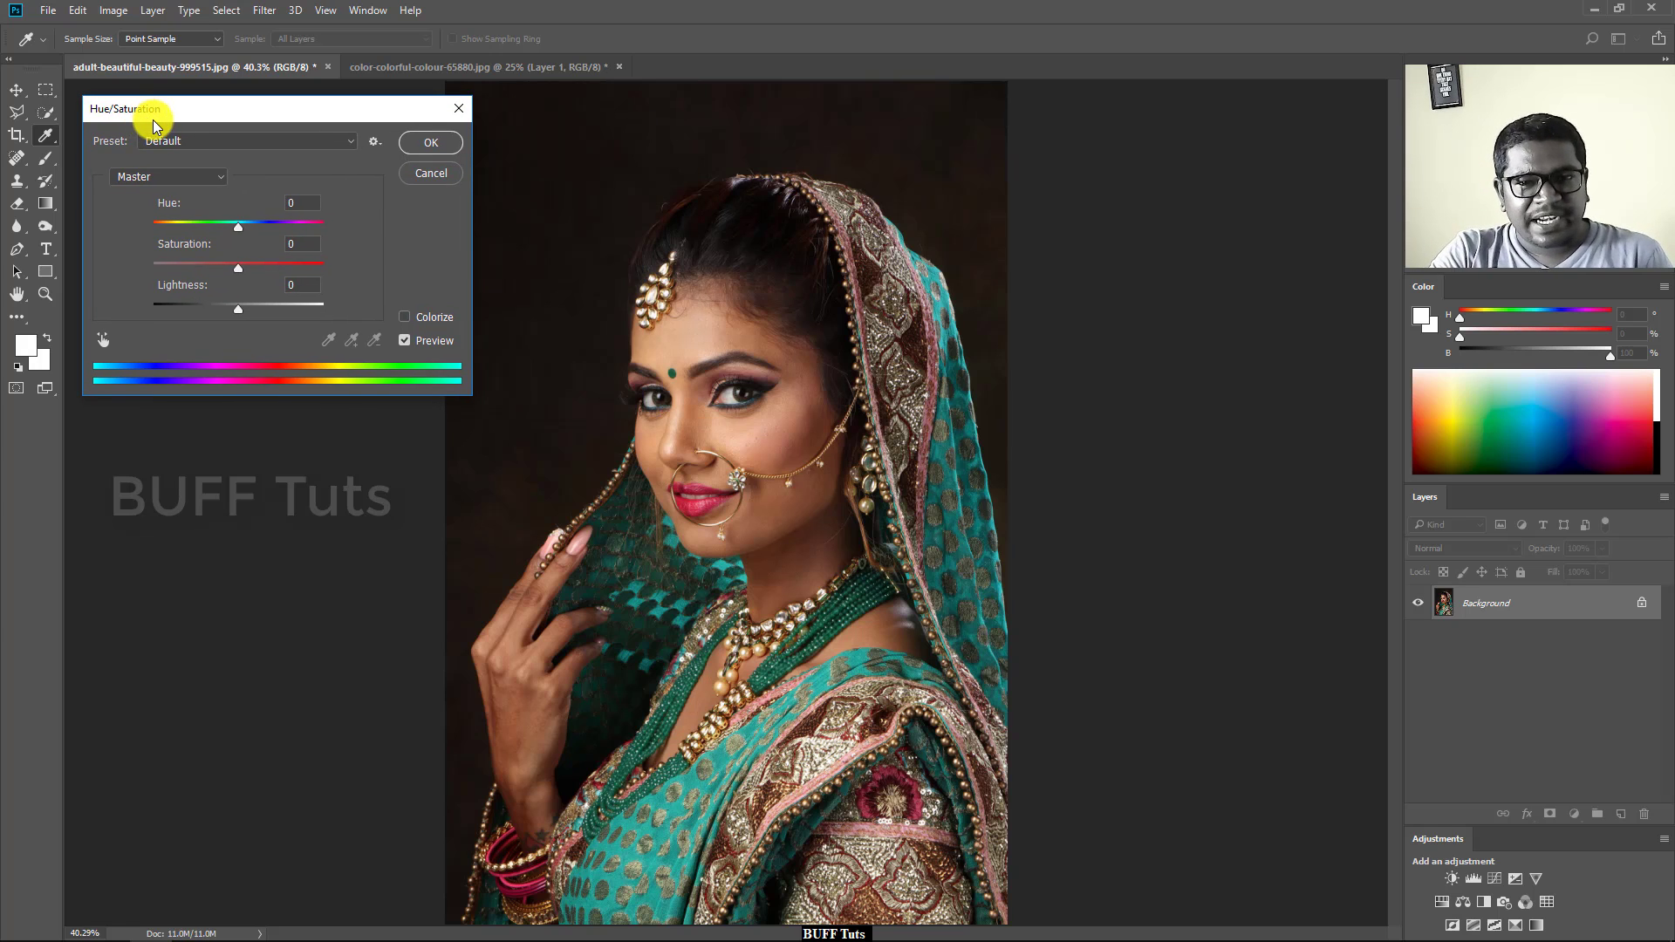
{"action": "left_click", "coordinate": [168, 142]}
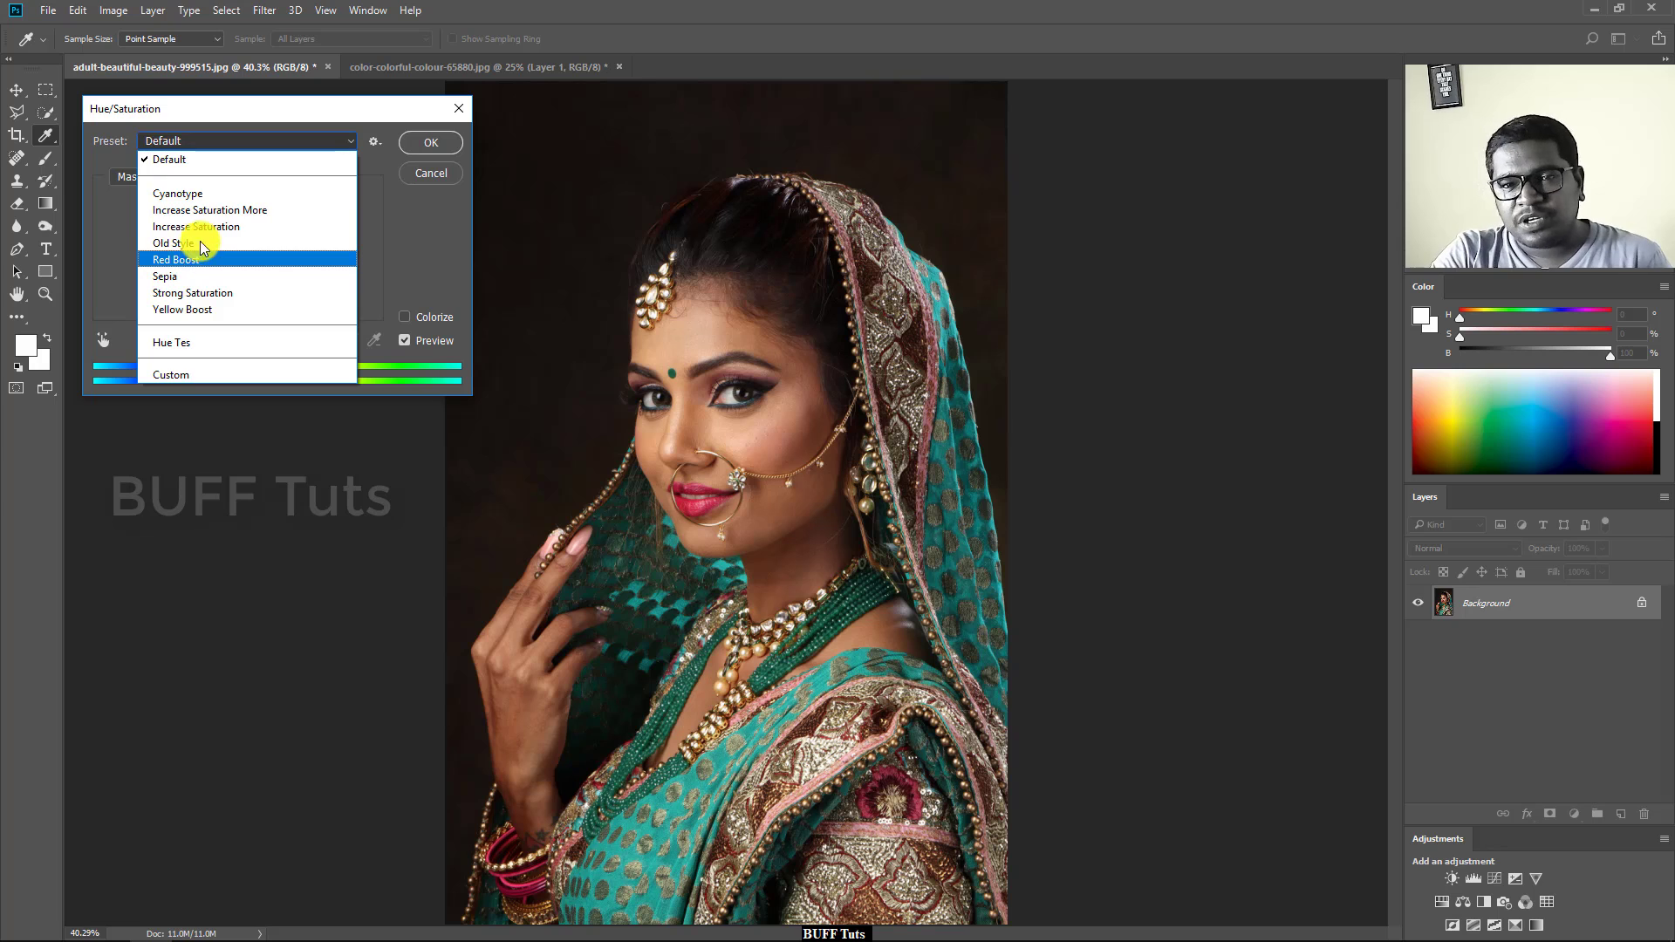
{"action": "left_click", "coordinate": [199, 201]}
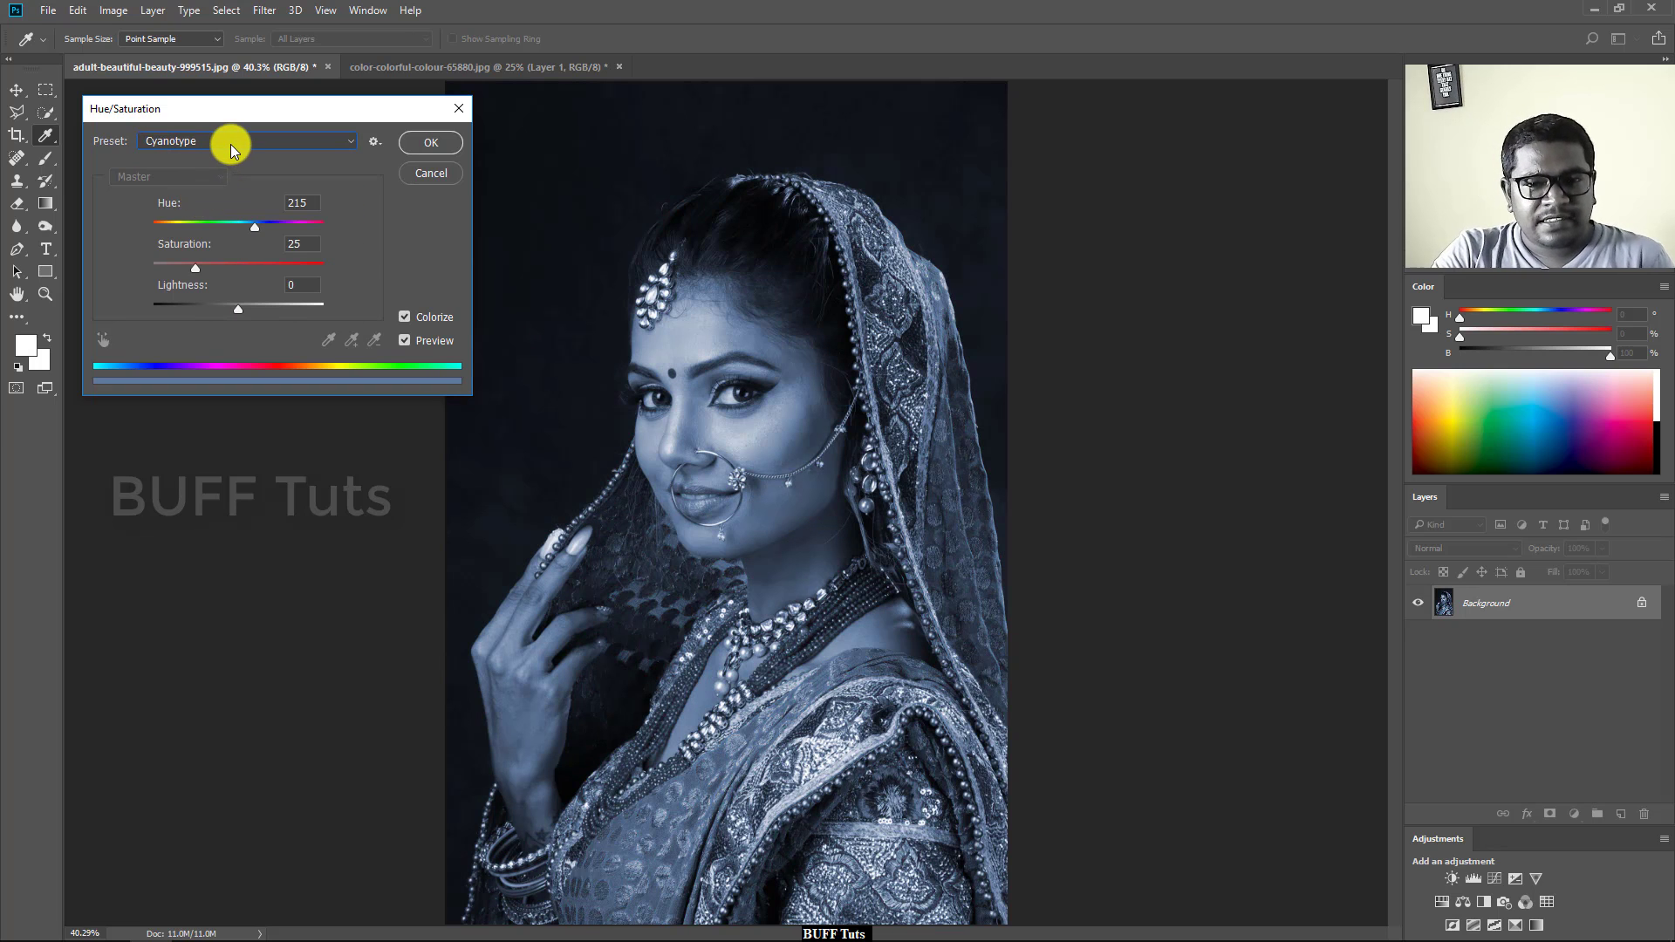
{"action": "left_click", "coordinate": [232, 150]}
{"action": "left_click", "coordinate": [196, 211]}
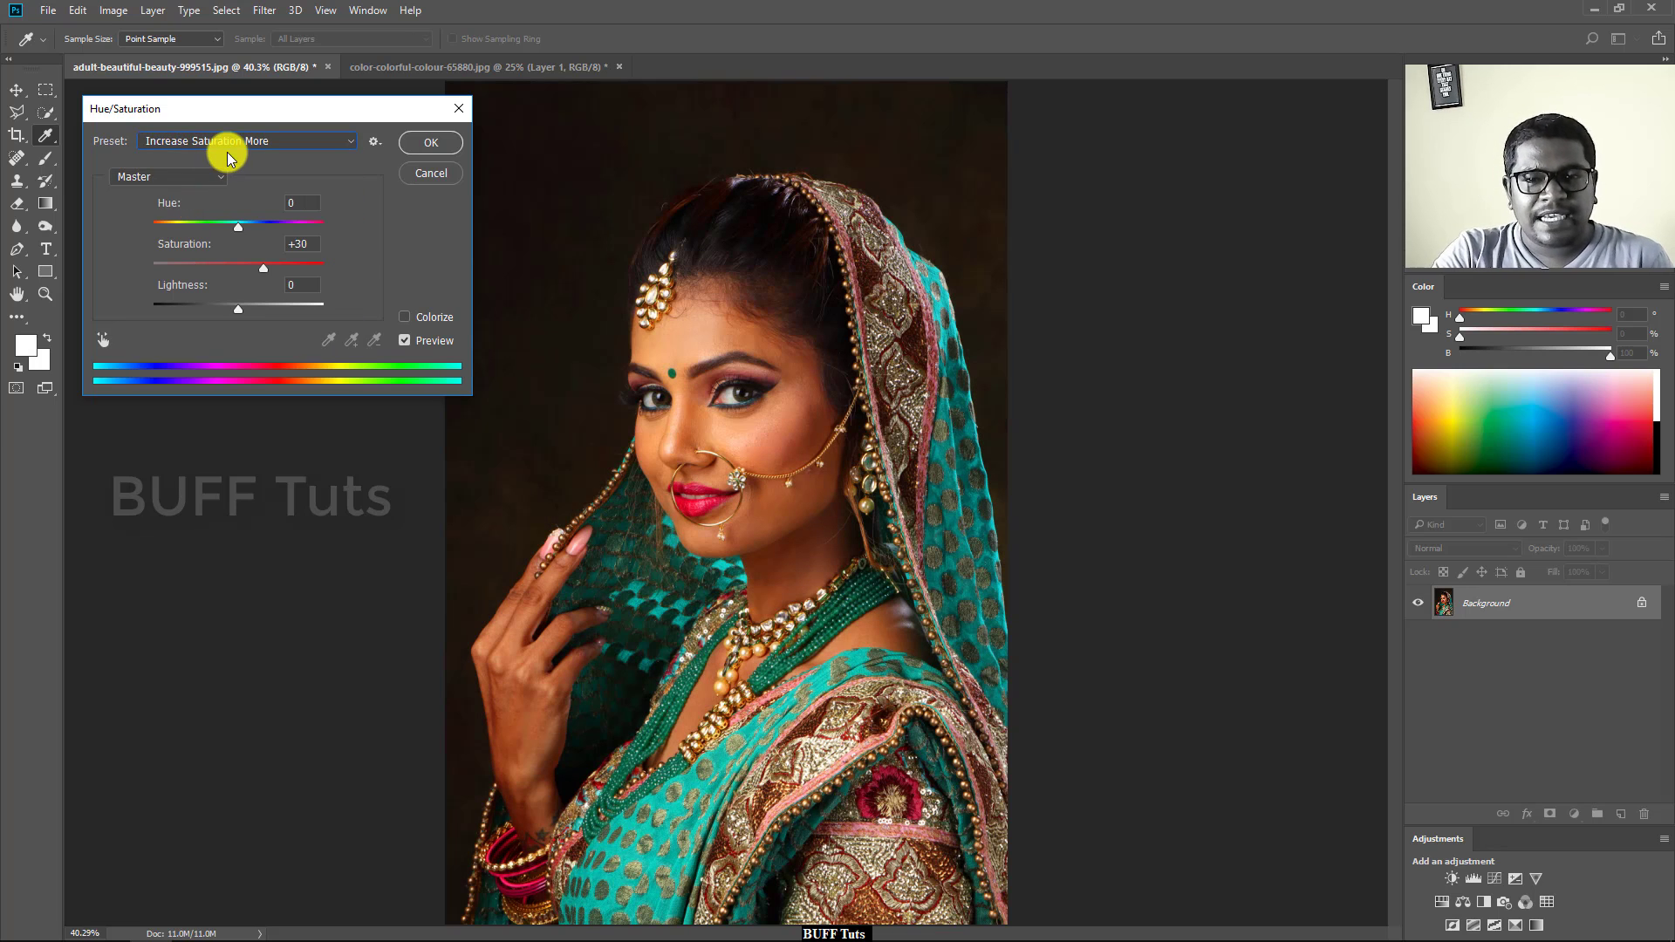
{"action": "left_click", "coordinate": [234, 150]}
{"action": "left_click", "coordinate": [218, 240]}
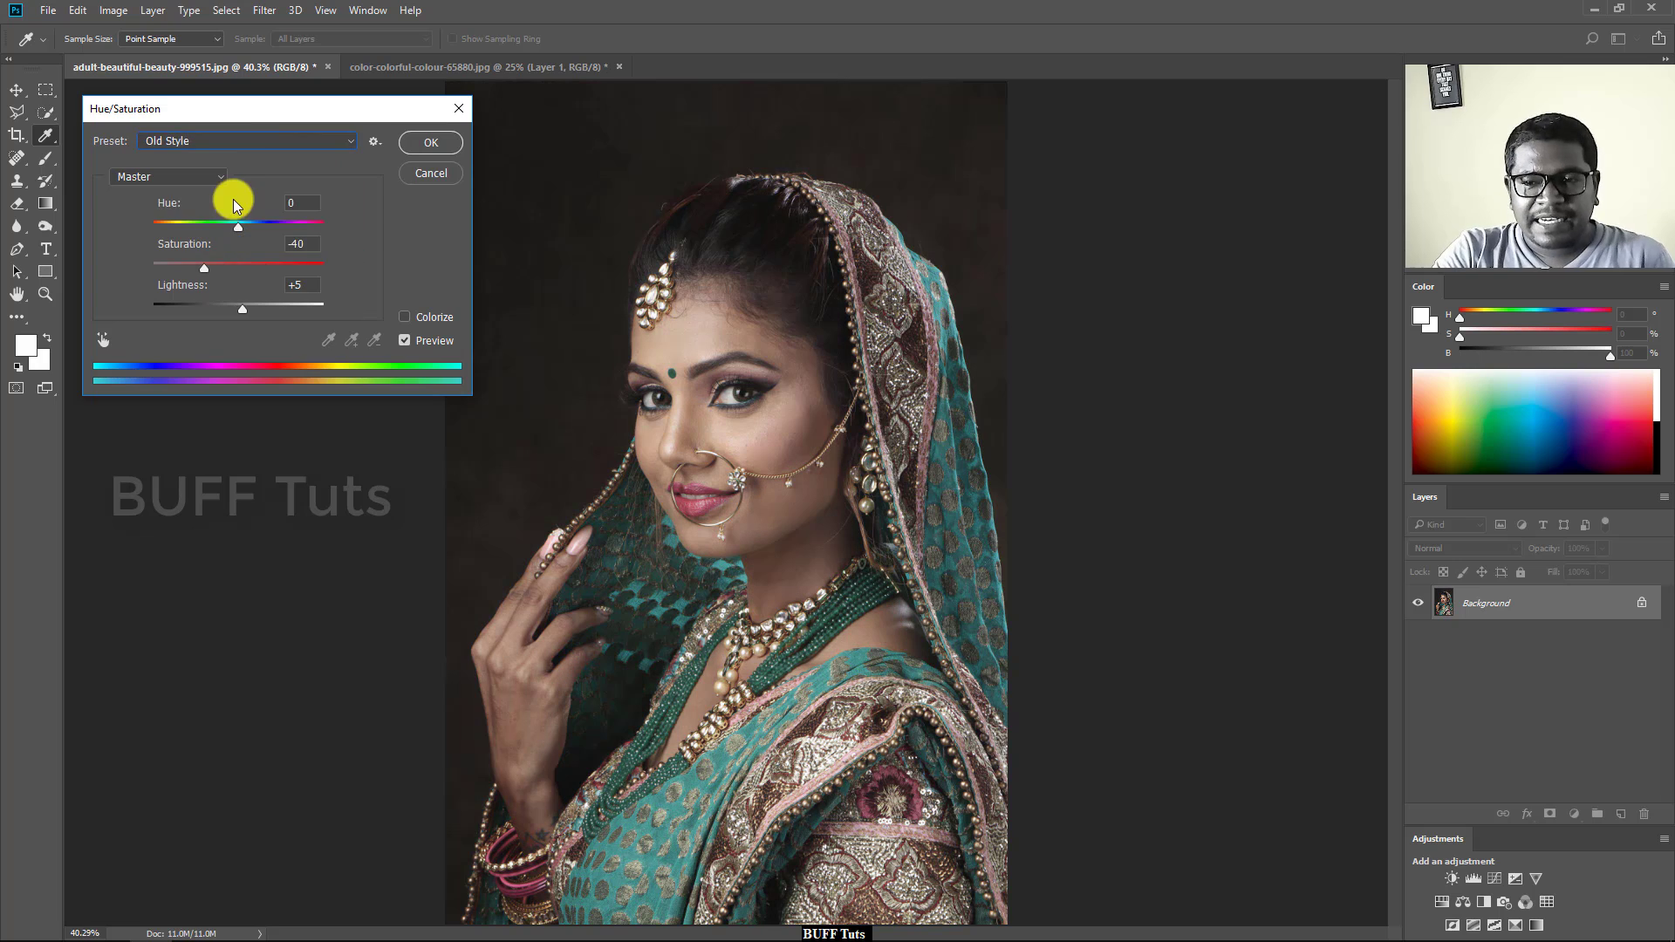
{"action": "left_click", "coordinate": [238, 146]}
{"action": "left_click", "coordinate": [205, 274]}
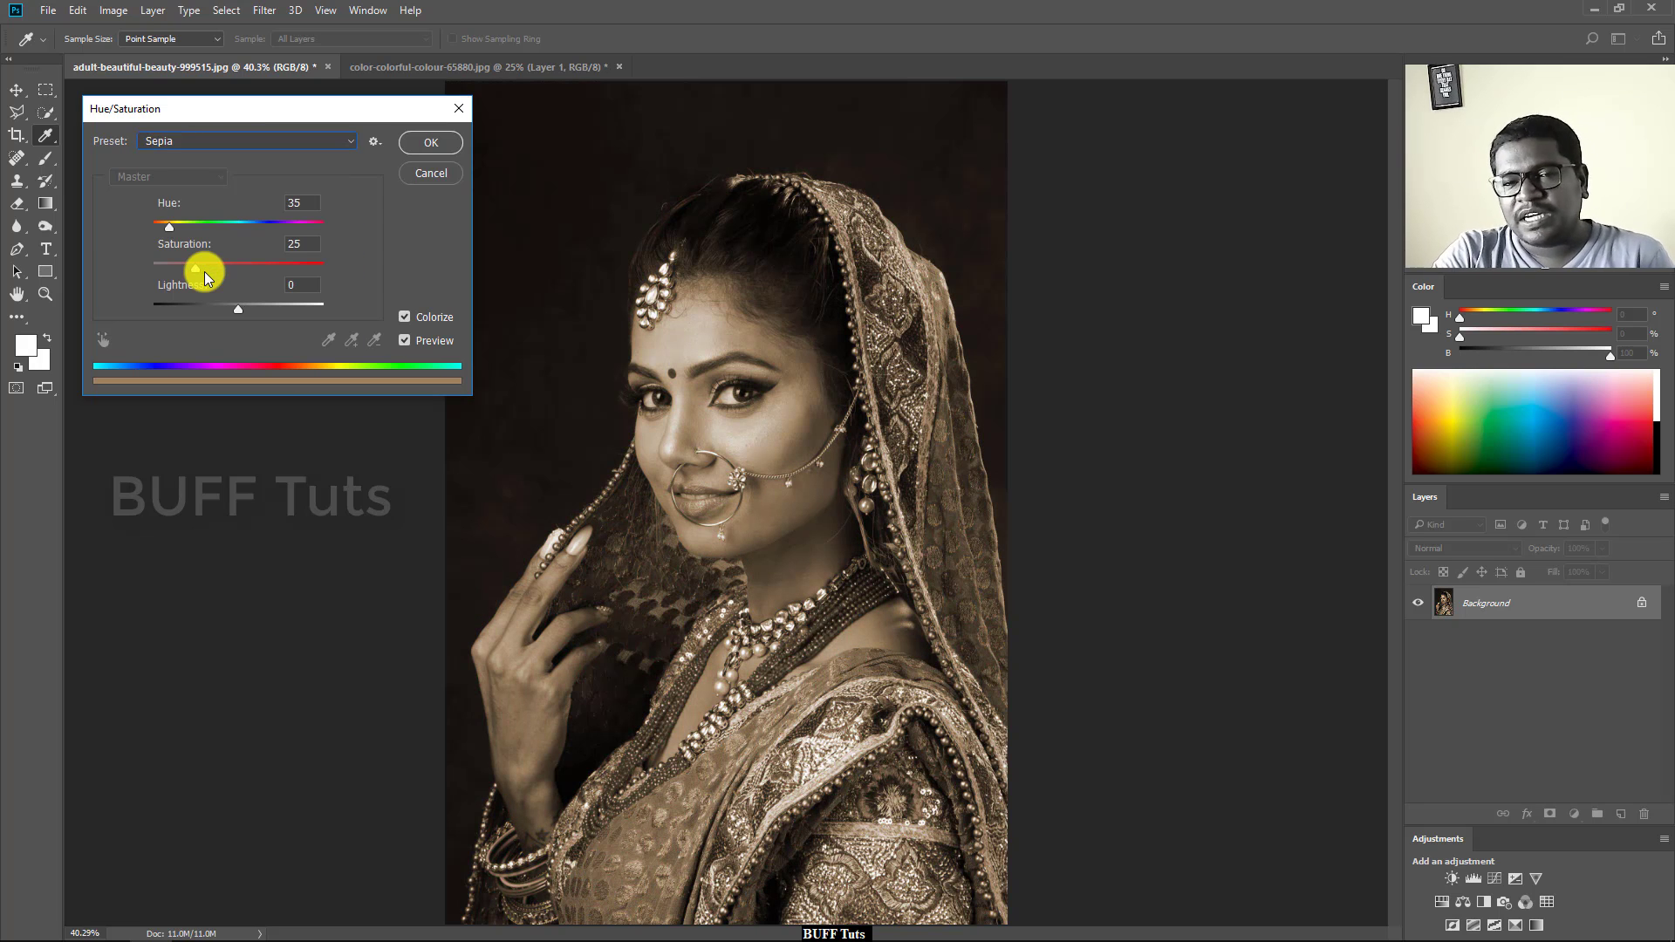
{"action": "left_click", "coordinate": [233, 145]}
{"action": "left_click", "coordinate": [229, 210]}
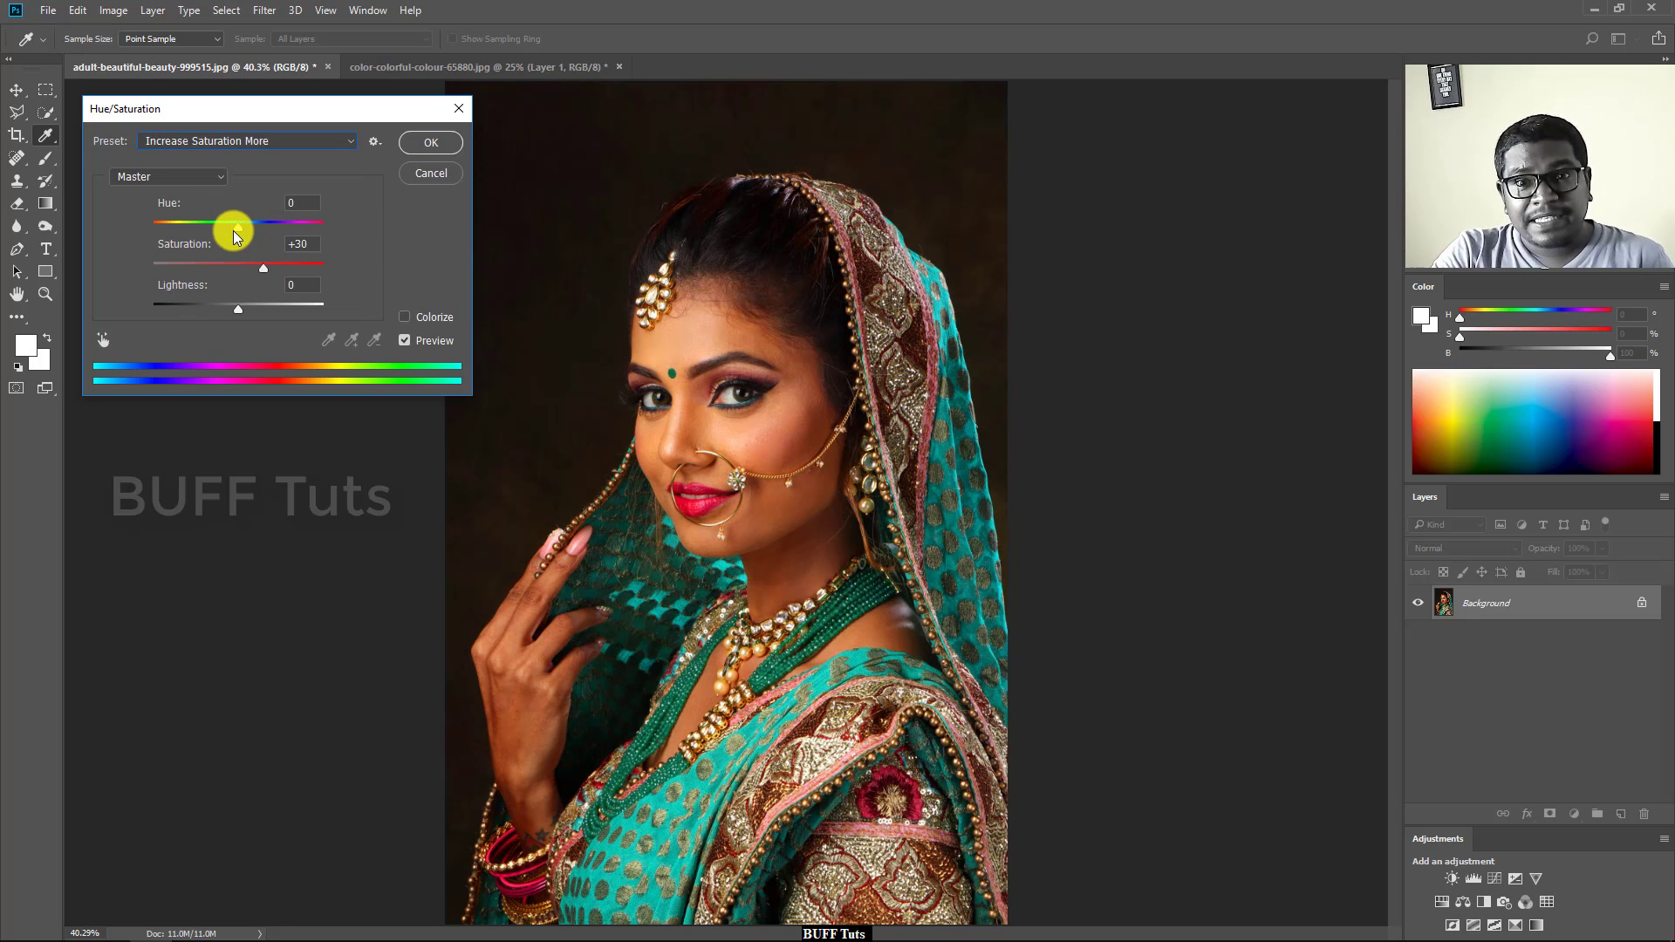
{"action": "left_click", "coordinate": [230, 142]}
{"action": "left_click", "coordinate": [229, 262]}
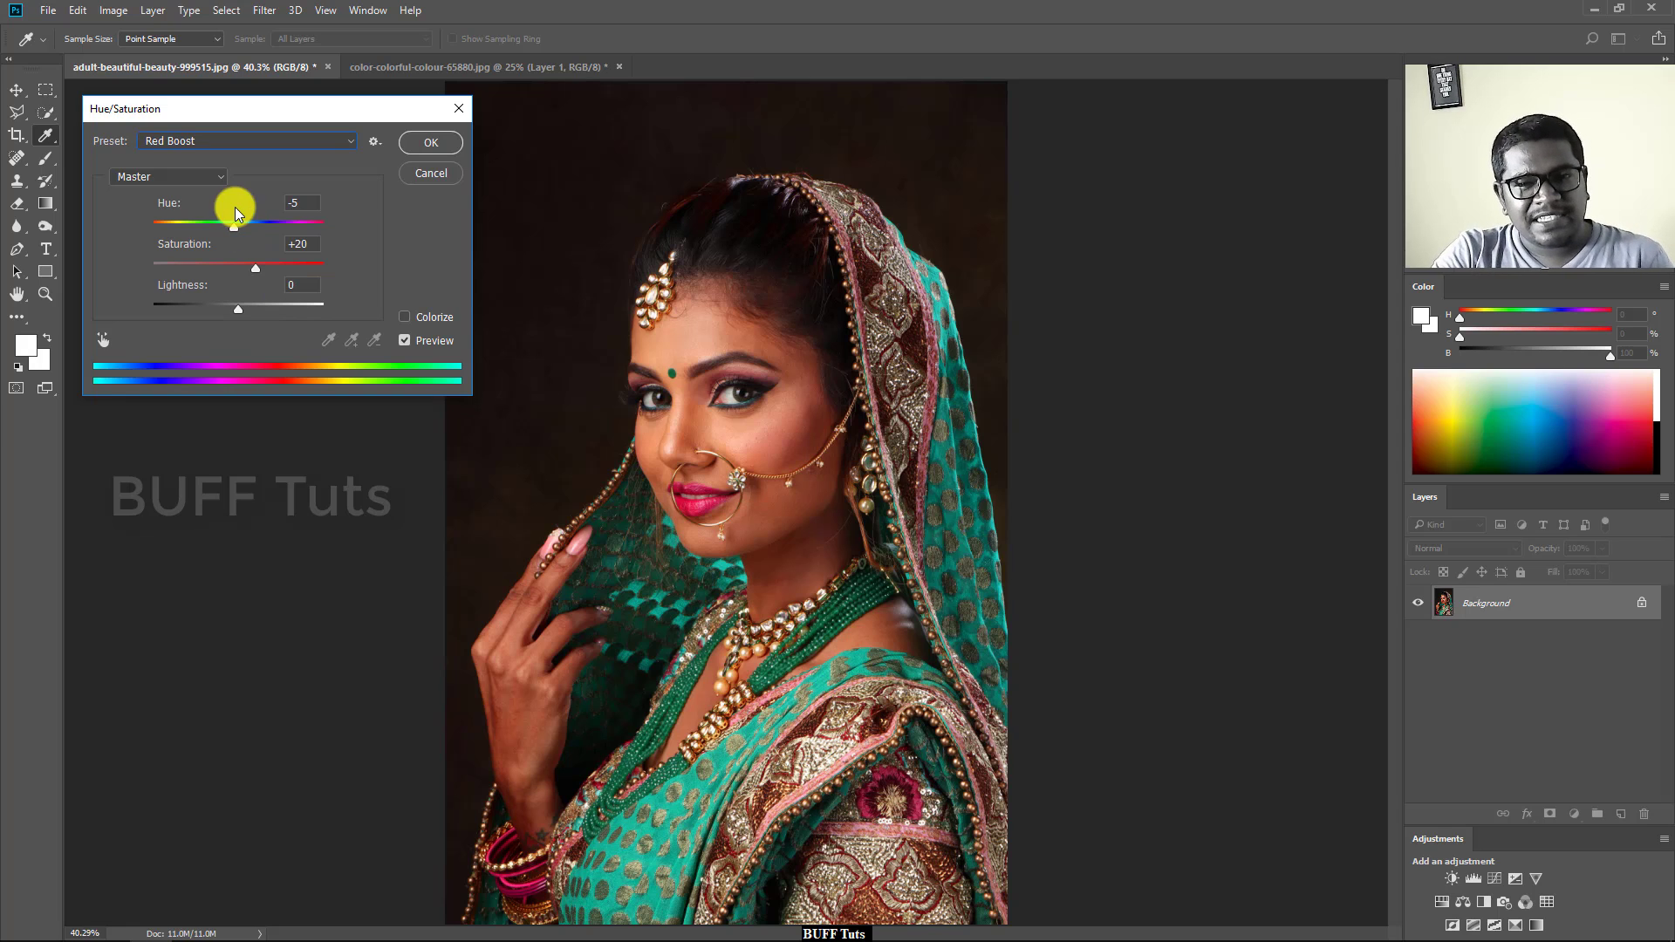
{"action": "left_click", "coordinate": [229, 144]}
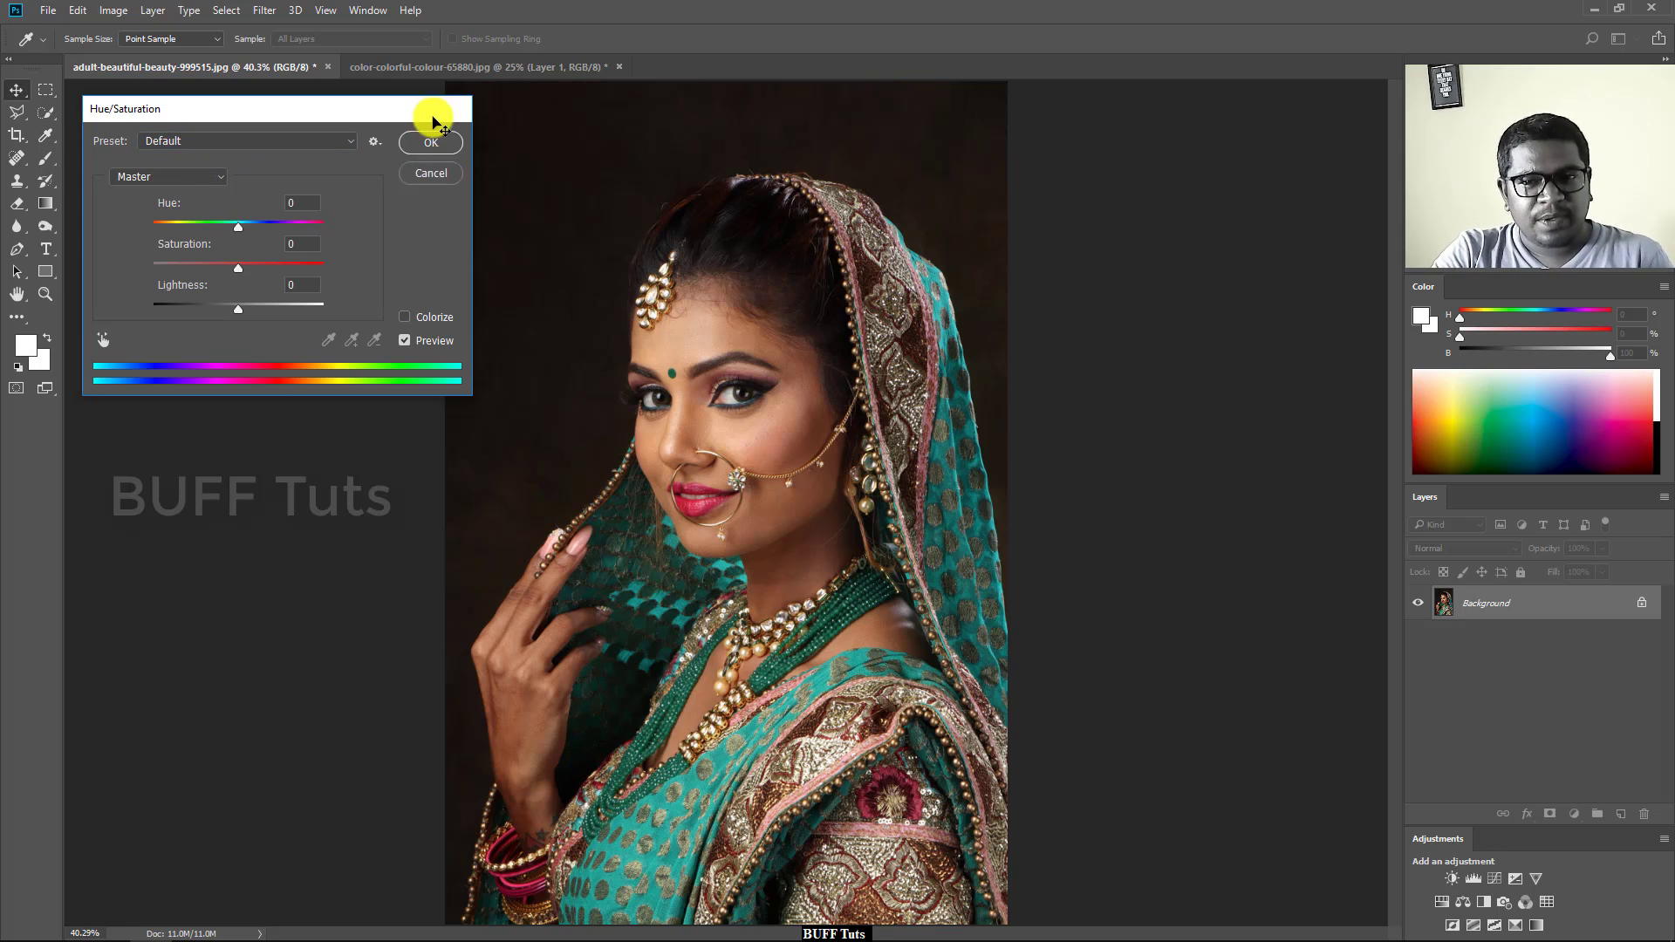
{"action": "left_click", "coordinate": [430, 142]}
{"action": "left_click", "coordinate": [489, 68]}
Open Hue/Saturation on the stripes, keep the Master range, and centre the dialog
{"action": "left_click", "coordinate": [113, 11]}
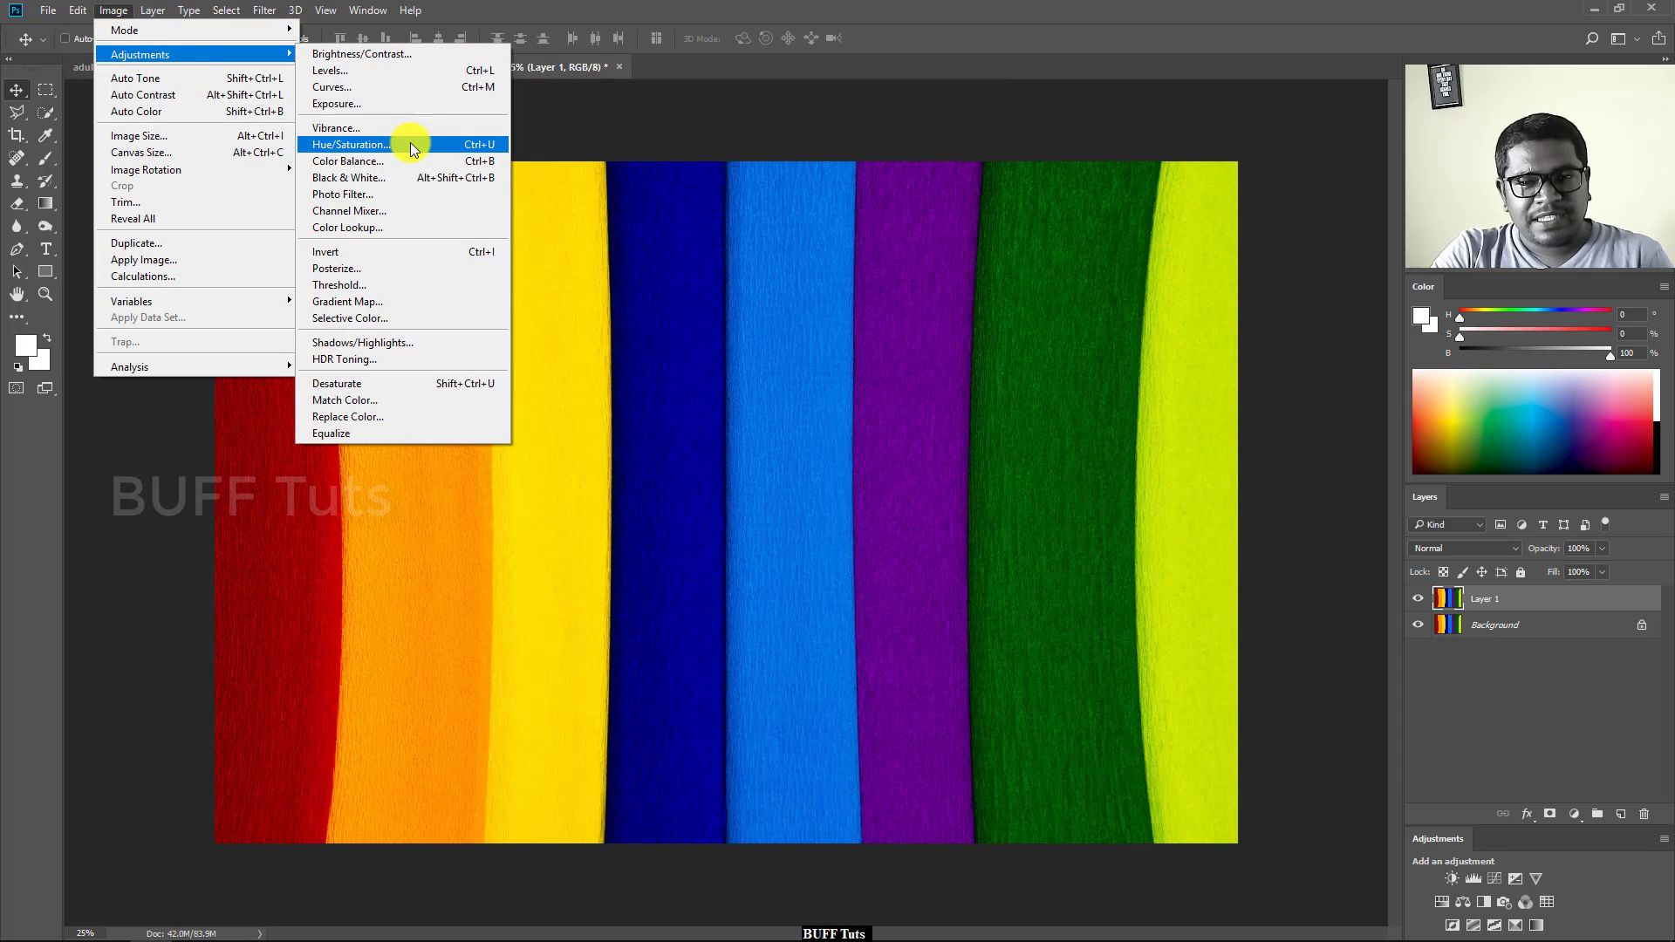
{"action": "left_click", "coordinate": [411, 138]}
{"action": "left_click", "coordinate": [223, 177]}
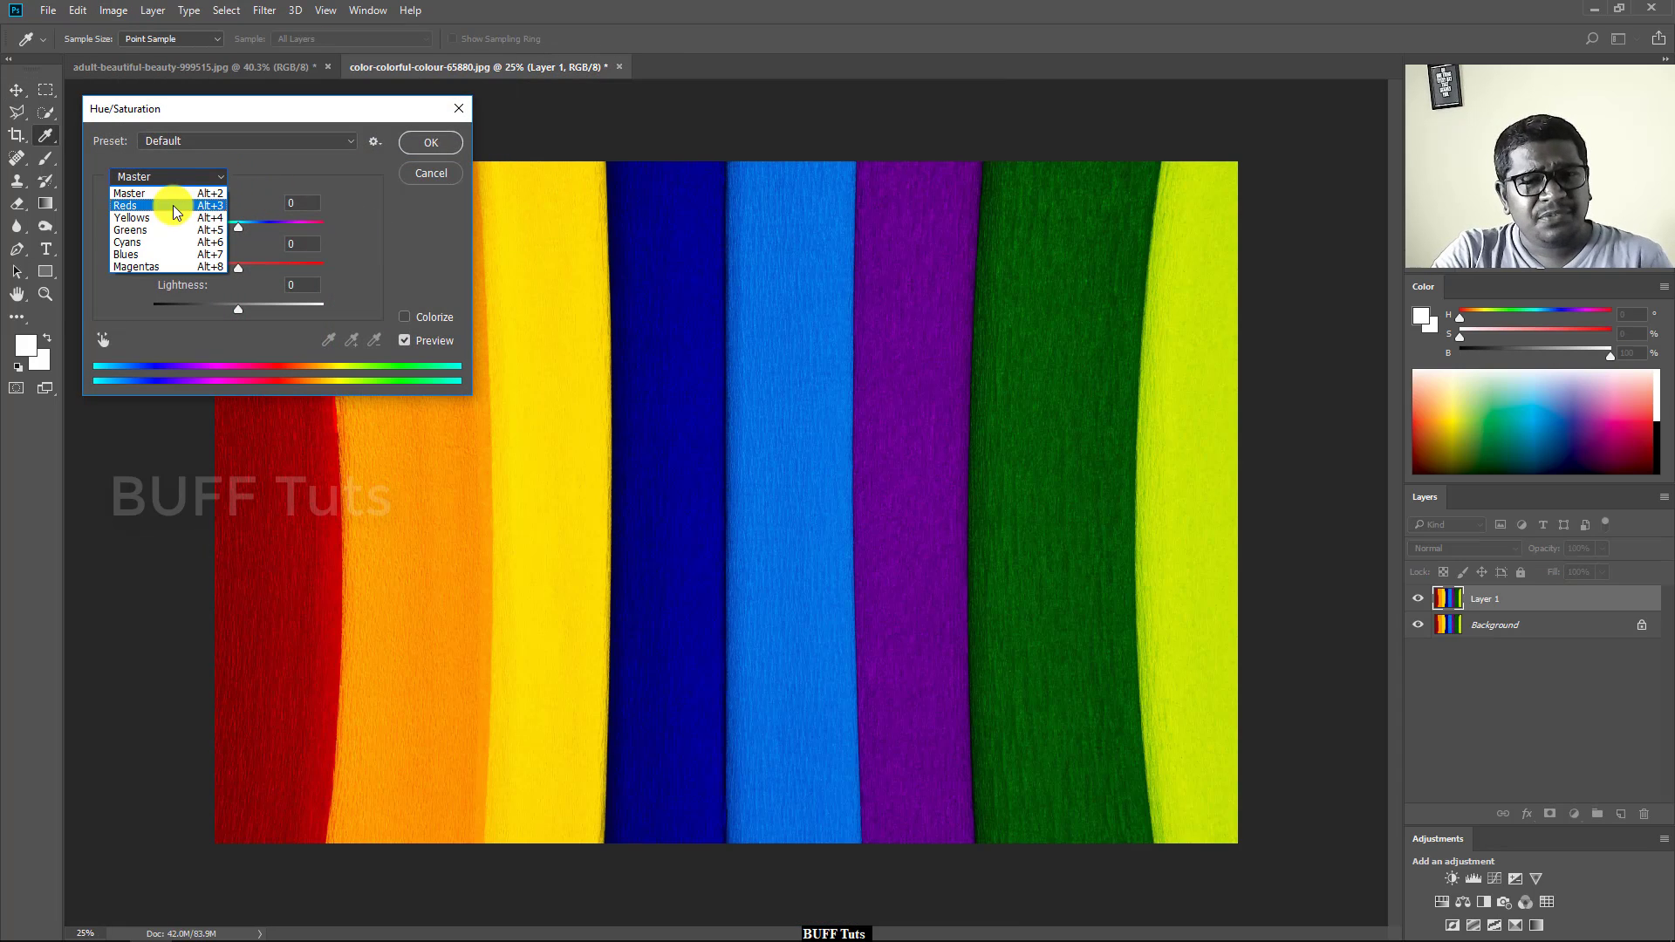
{"action": "left_click", "coordinate": [174, 176]}
{"action": "left_click_drag", "start_coordinate": [222, 118], "coordinate": [828, 350]}
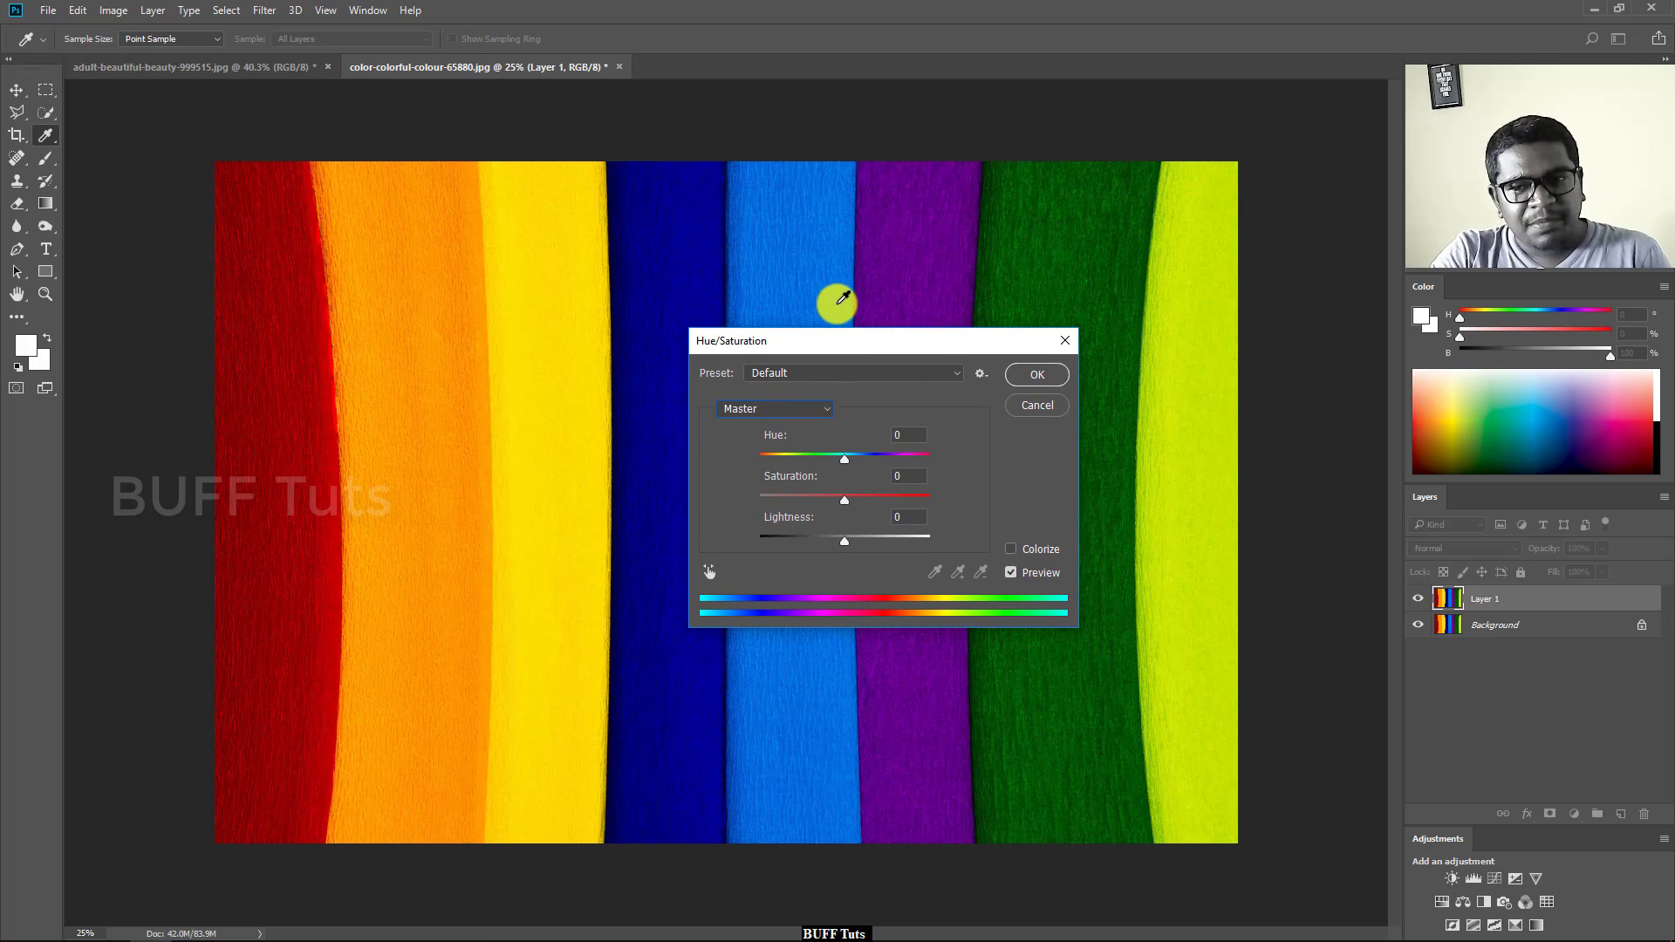
{"action": "mouse_move", "coordinate": [821, 349]}
{"action": "left_mouse_down"}
{"action": "mouse_move", "coordinate": [633, 374]}
{"action": "mouse_move", "coordinate": [625, 353]}
{"action": "left_mouse_up"}
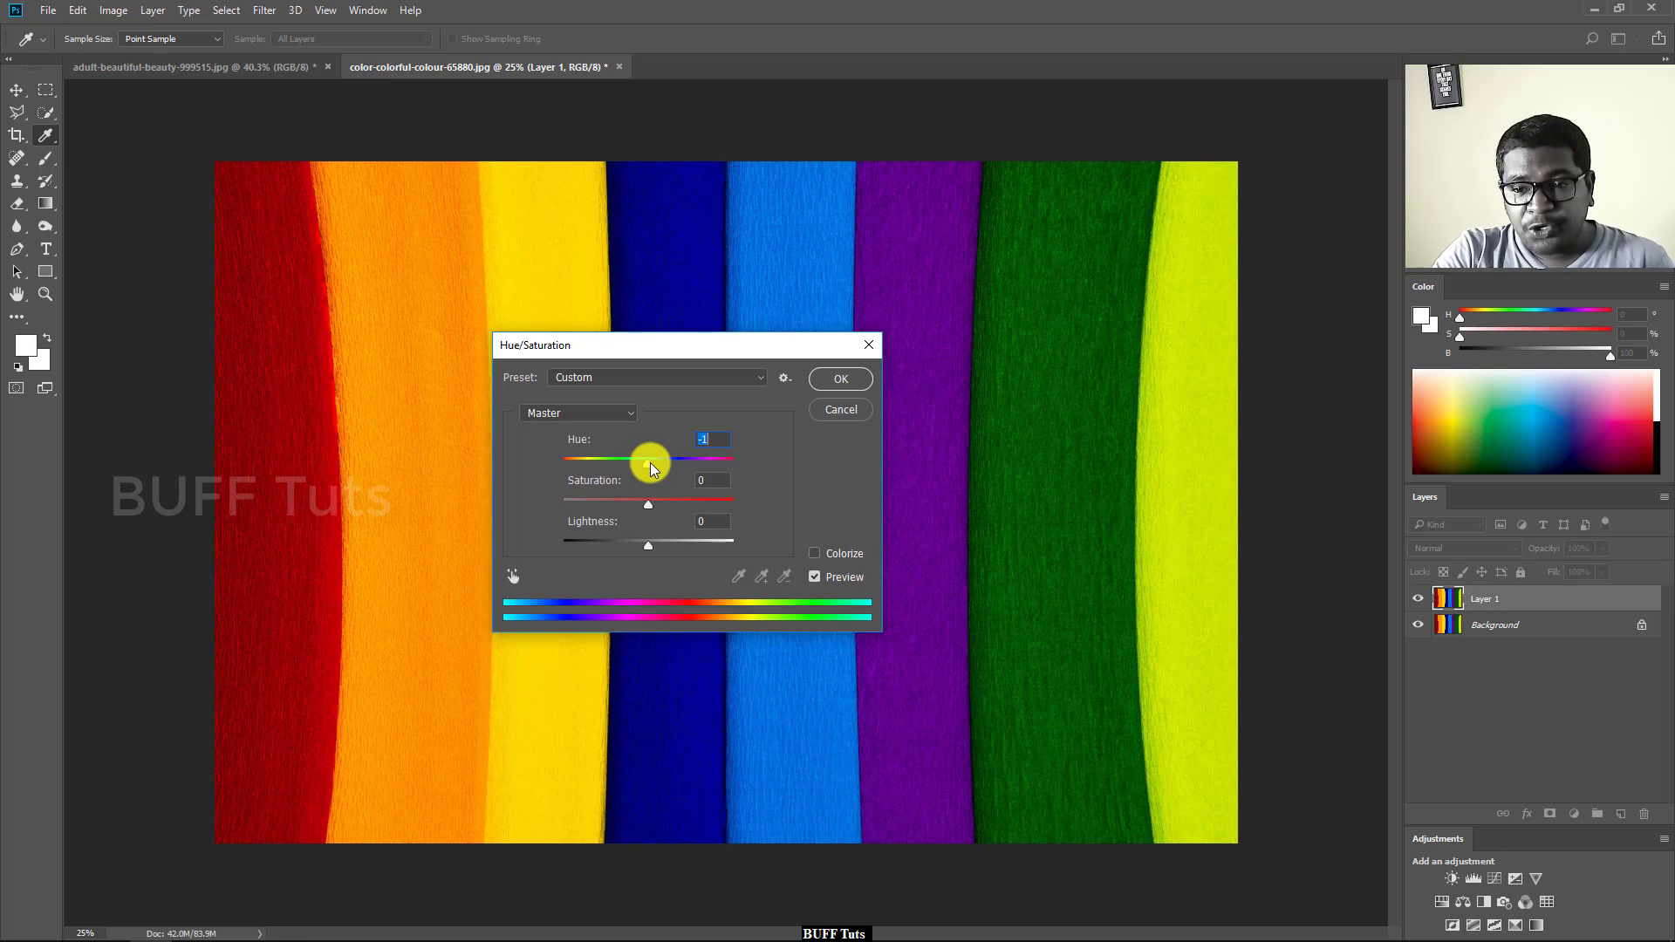
Preview a Master hue shift of +15 and +52, then reset Hue to 0
{"action": "left_click_drag", "start_coordinate": [651, 461], "coordinate": [658, 462]}
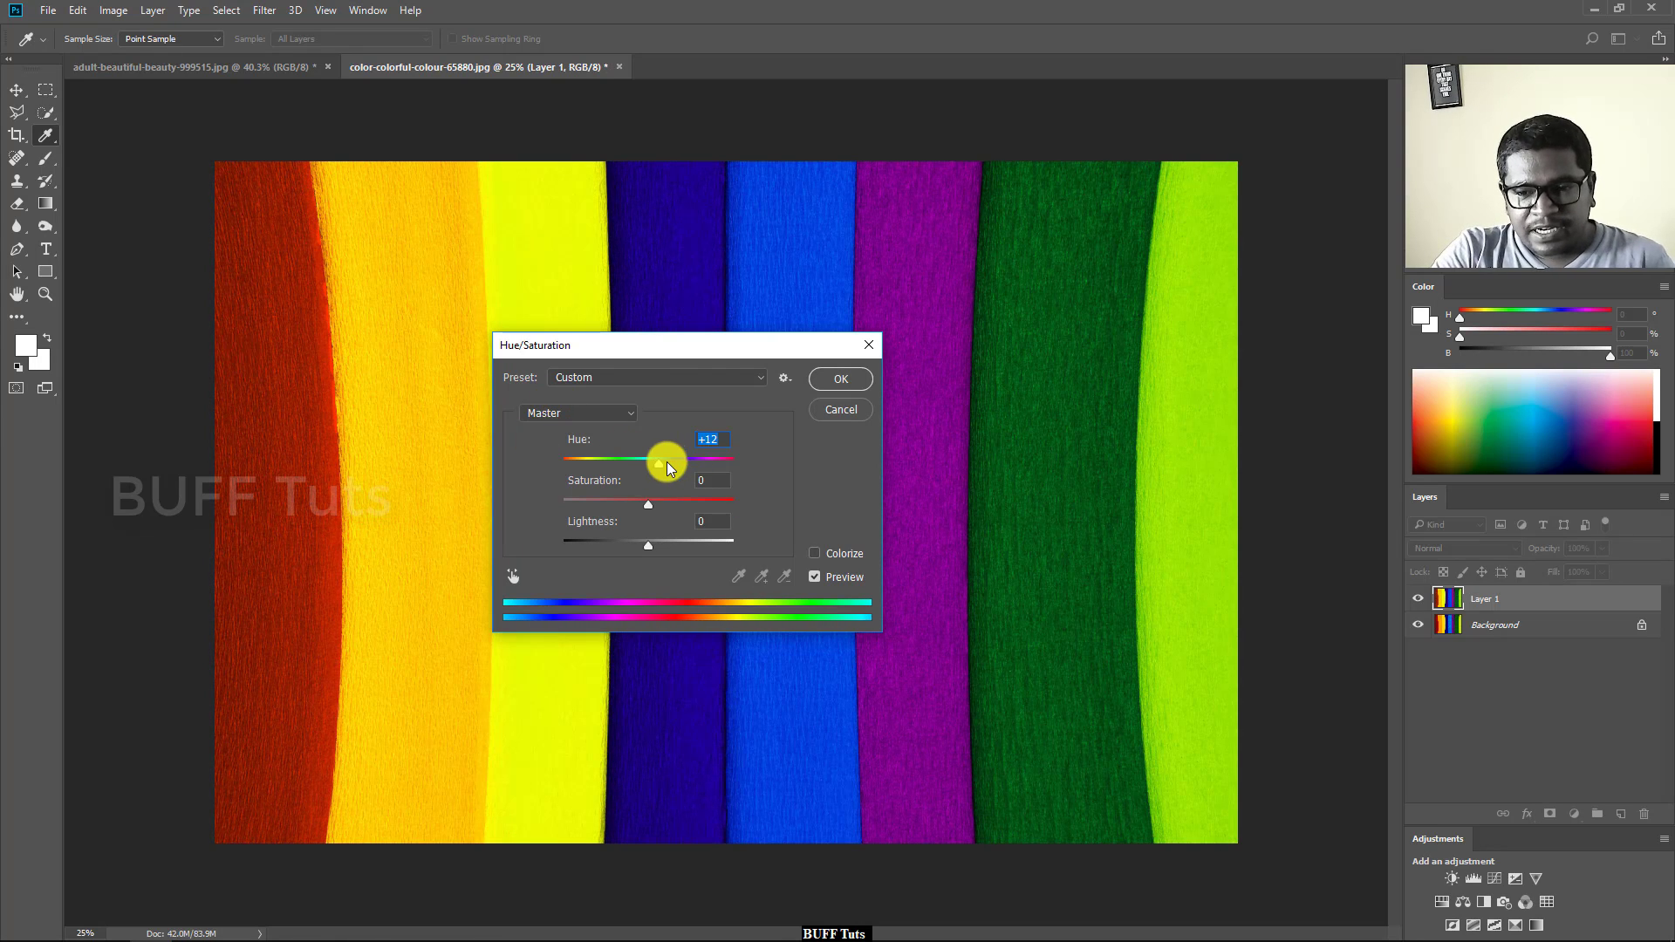
{"action": "left_click_drag", "start_coordinate": [672, 463], "coordinate": [723, 463]}
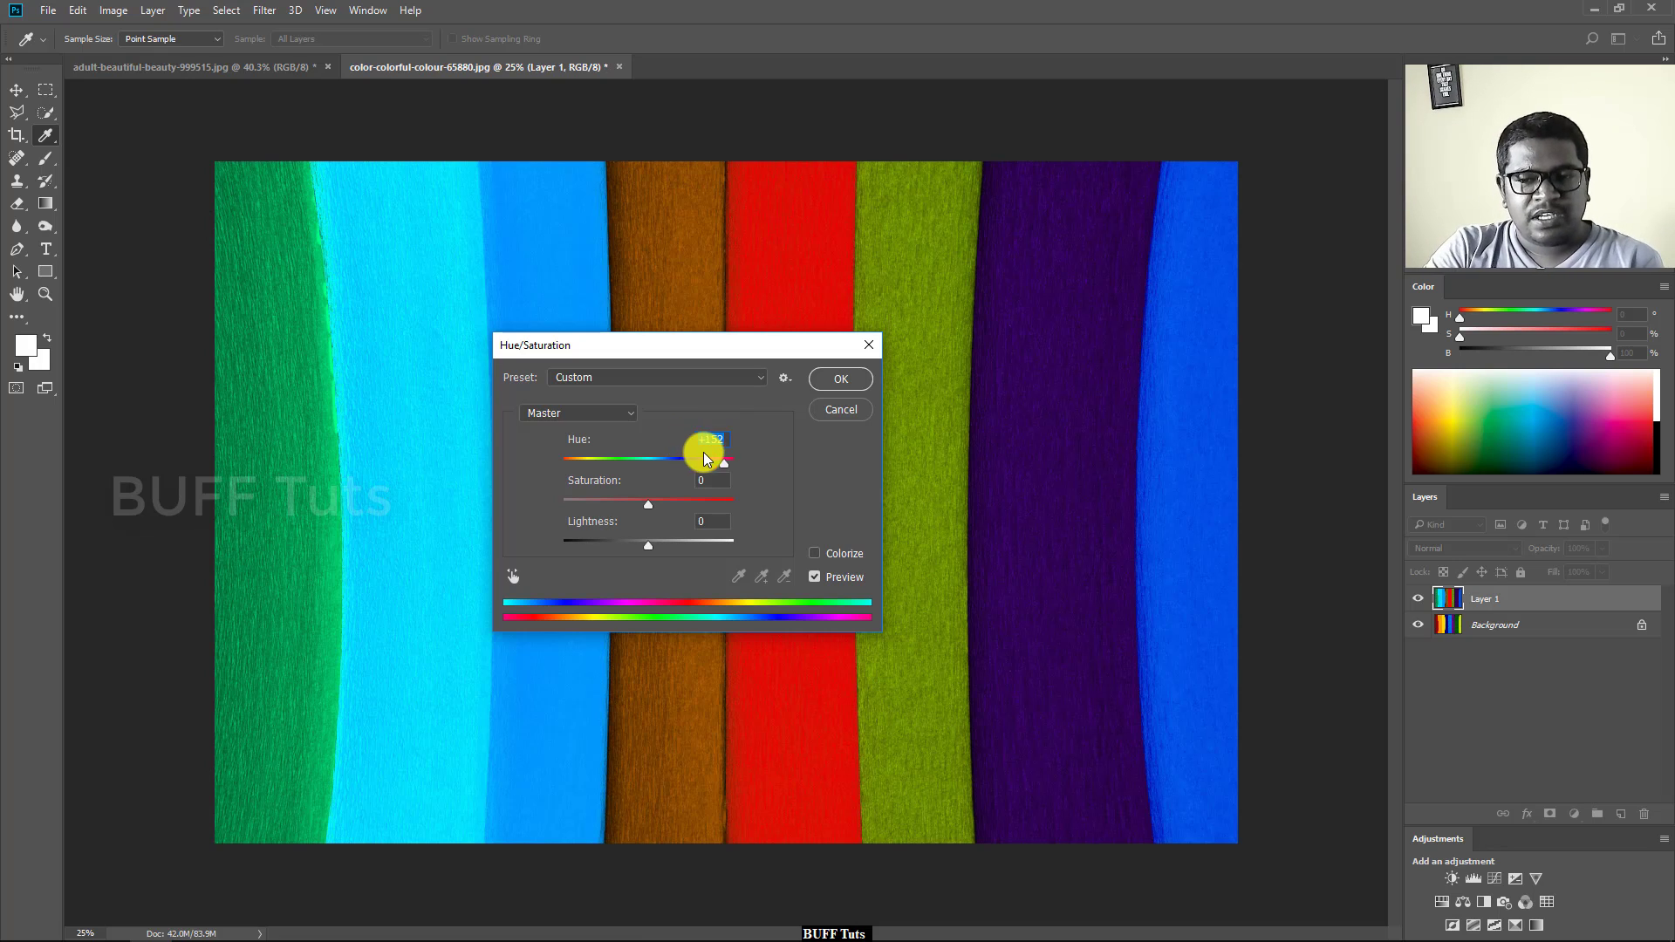
{"action": "type", "text": "0"}
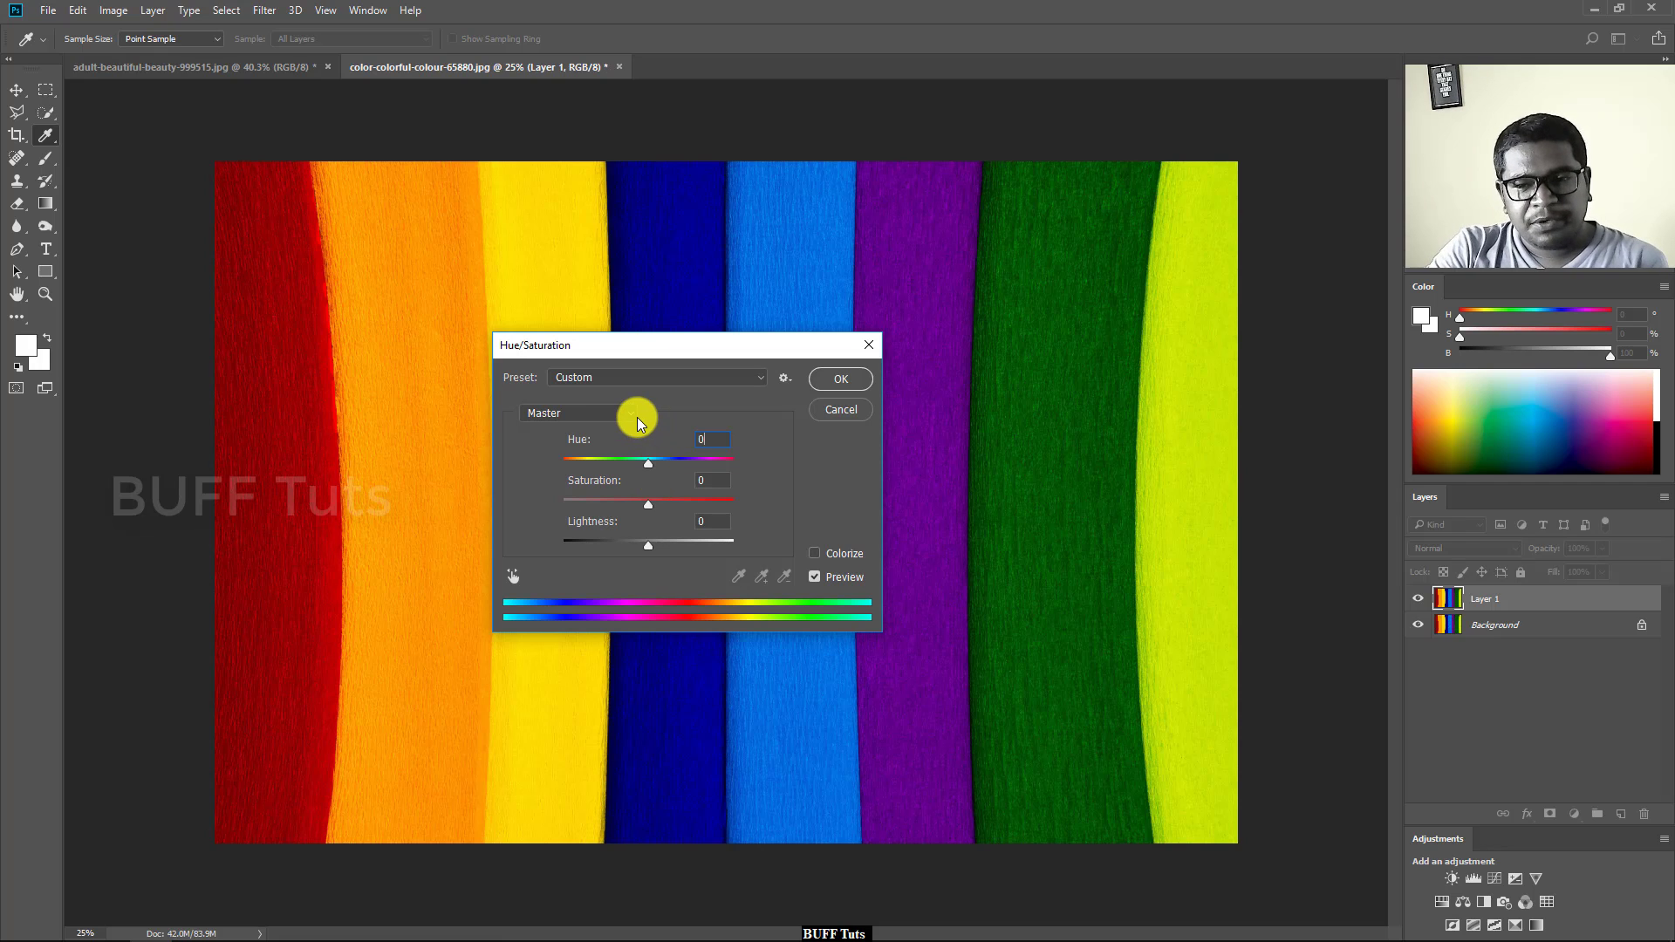
Experiment on the stripes with a Reds hue shift up to +180 and a narrowed red range
{"action": "left_click", "coordinate": [615, 415]}
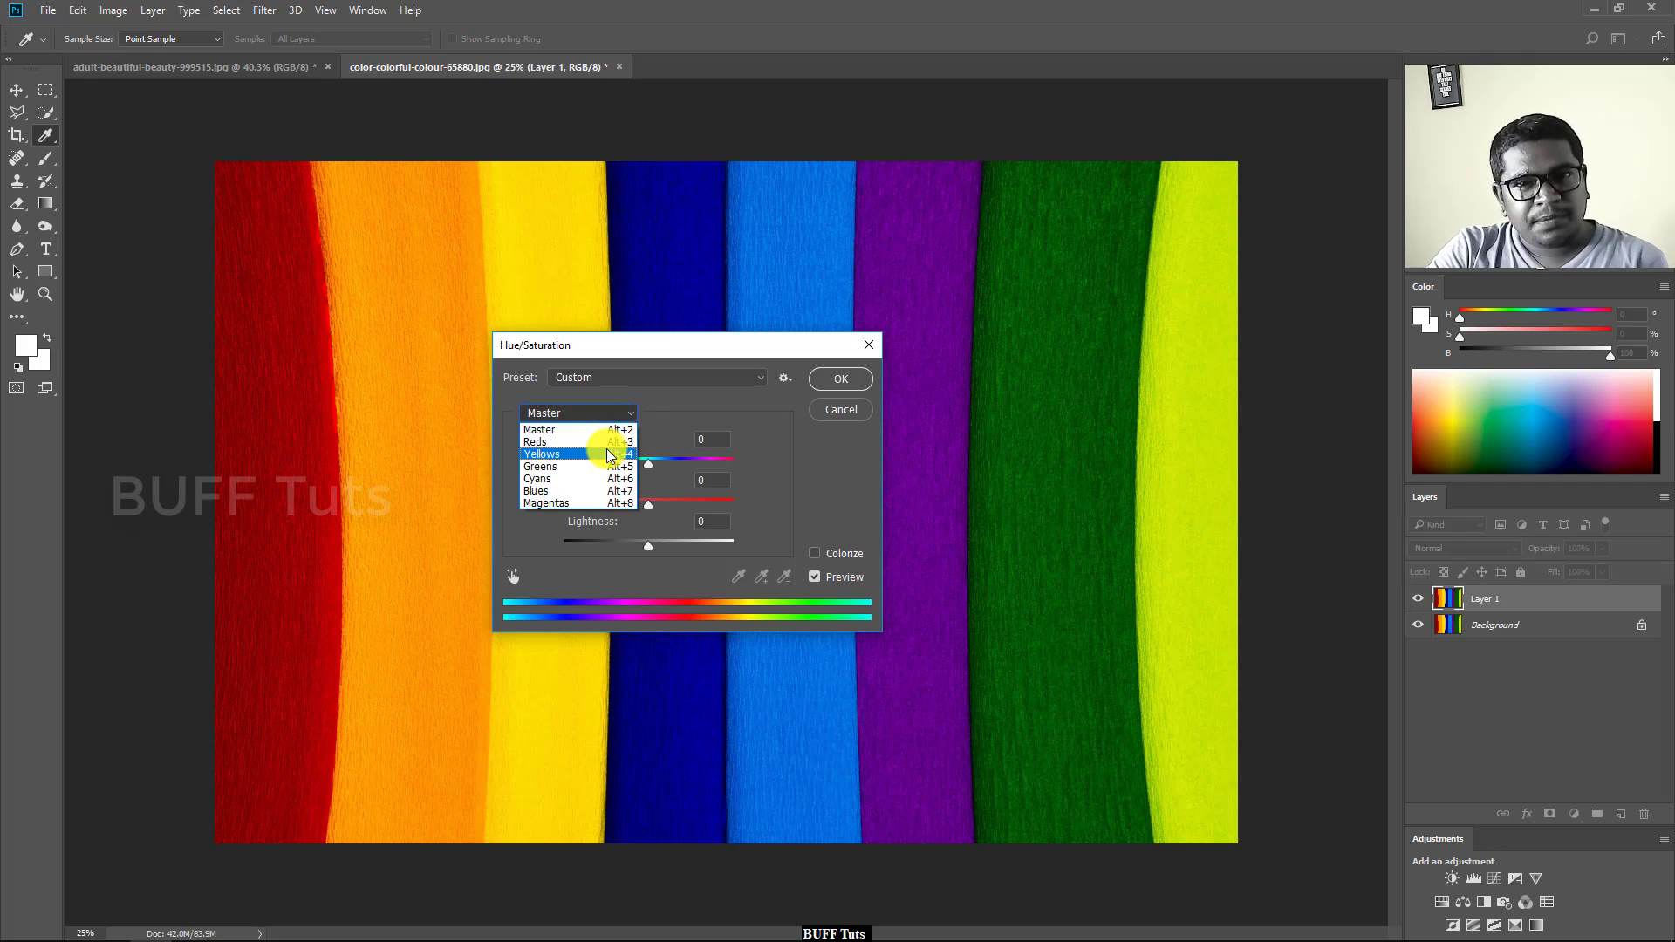
{"action": "left_click", "coordinate": [608, 443]}
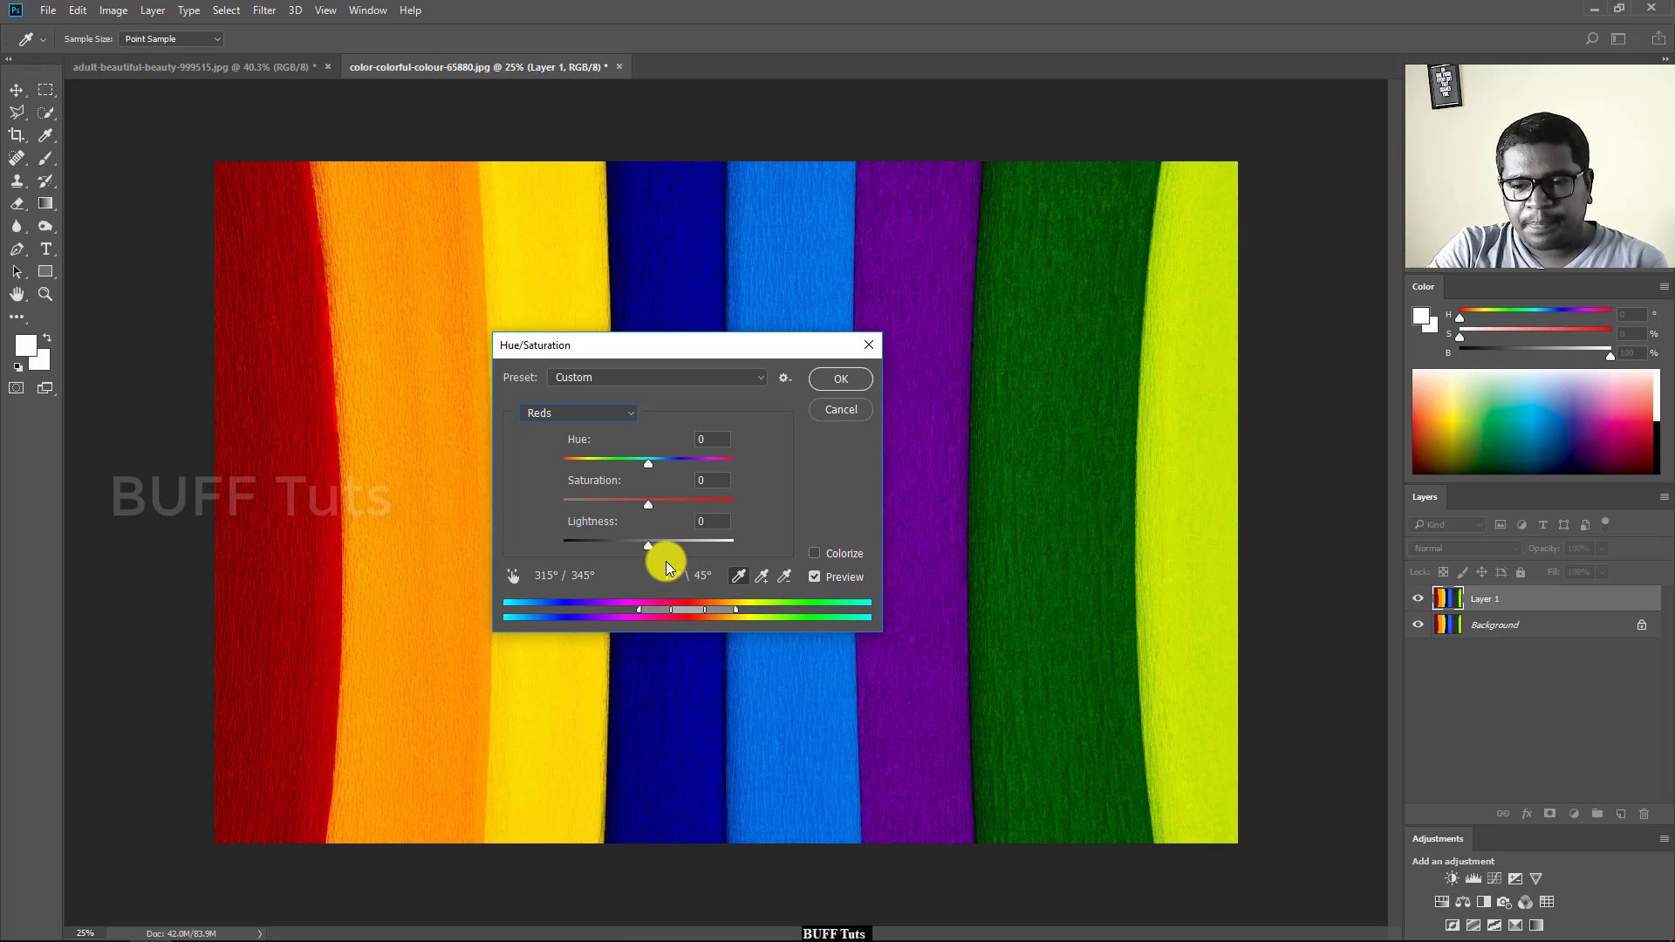
{"action": "left_click_drag", "start_coordinate": [649, 462], "coordinate": [707, 462]}
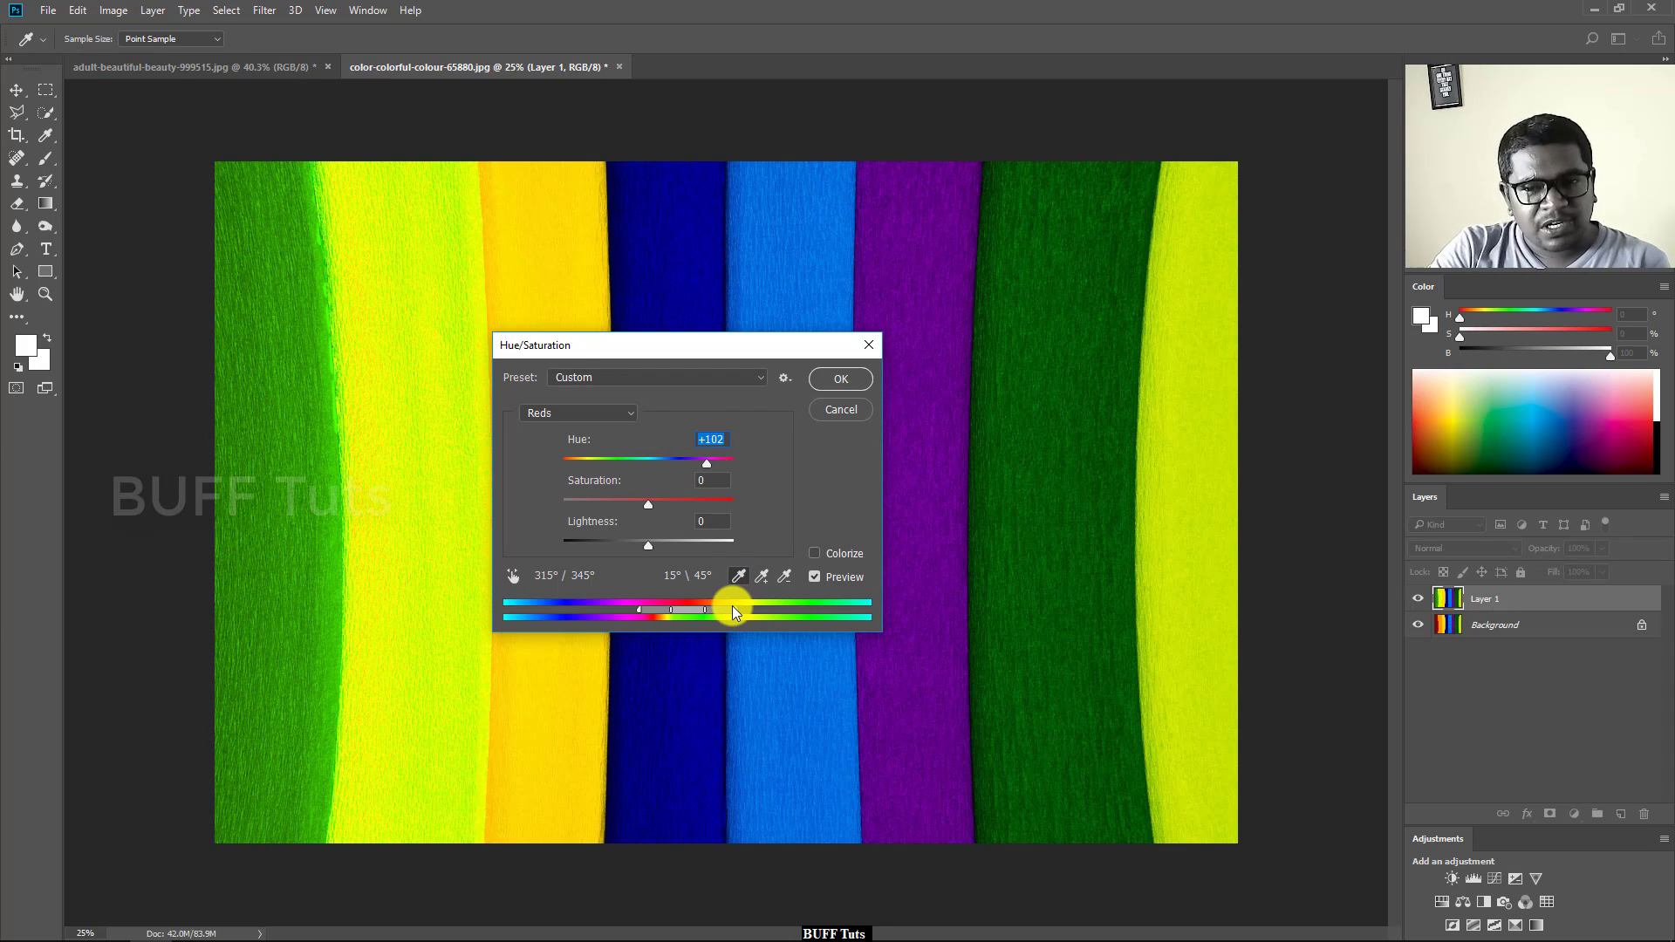
{"action": "left_click_drag", "start_coordinate": [736, 610], "coordinate": [677, 610]}
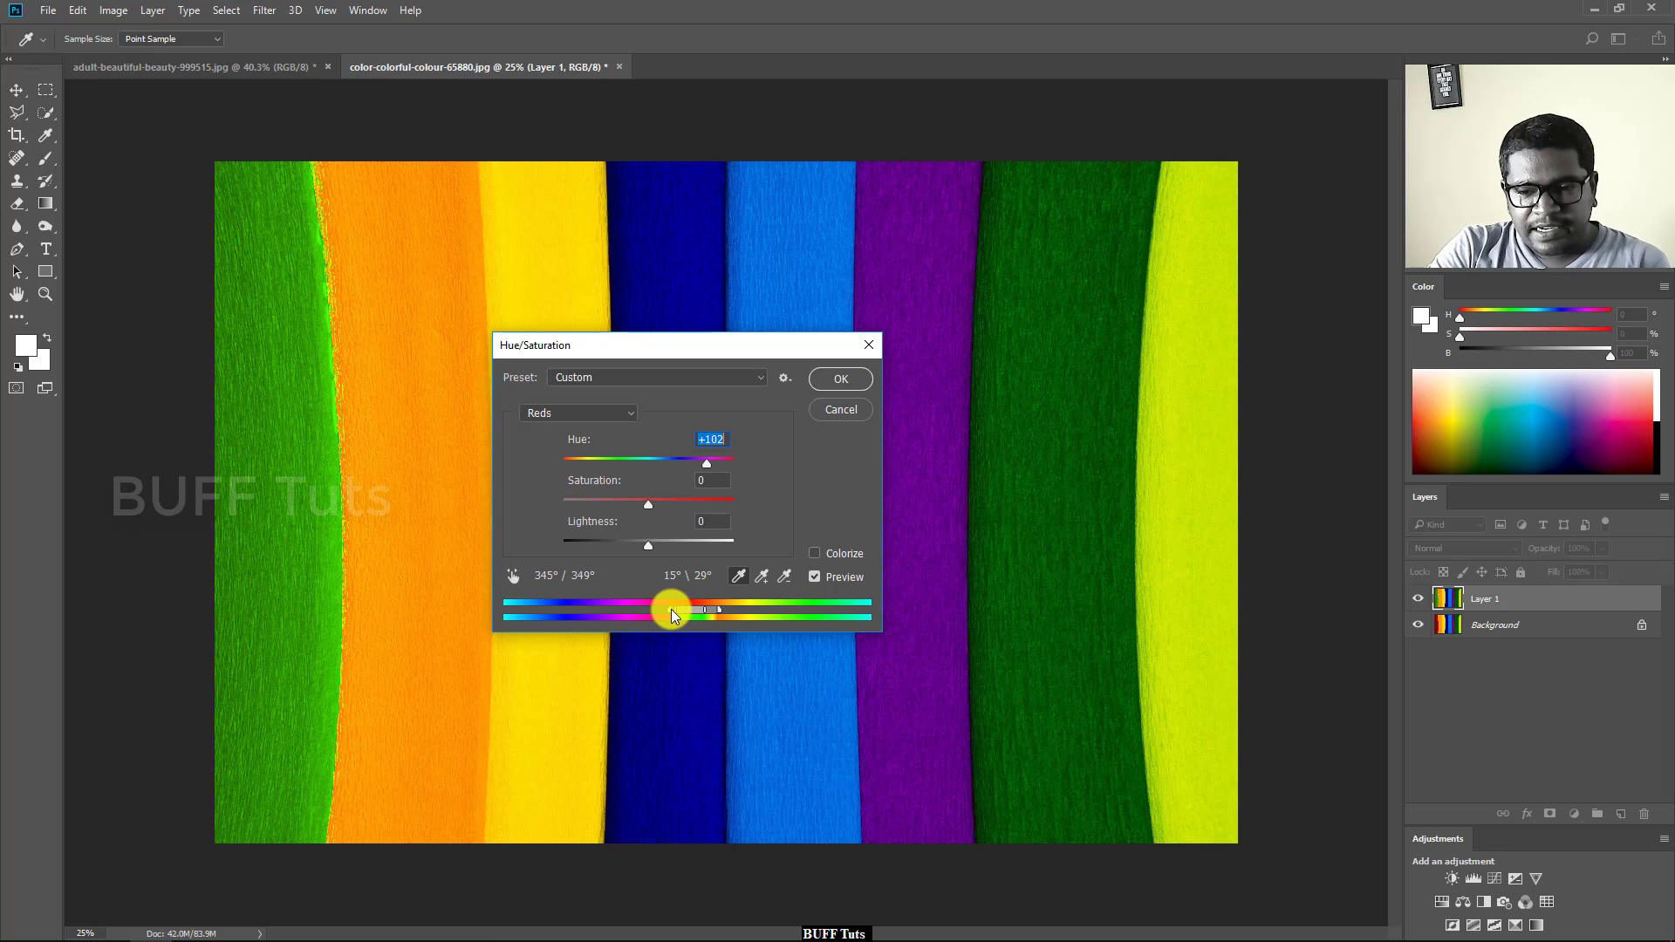
{"action": "mouse_move", "coordinate": [698, 459]}
{"action": "left_mouse_down"}
{"action": "mouse_move", "coordinate": [646, 459]}
{"action": "mouse_move", "coordinate": [684, 462]}
{"action": "left_mouse_up"}
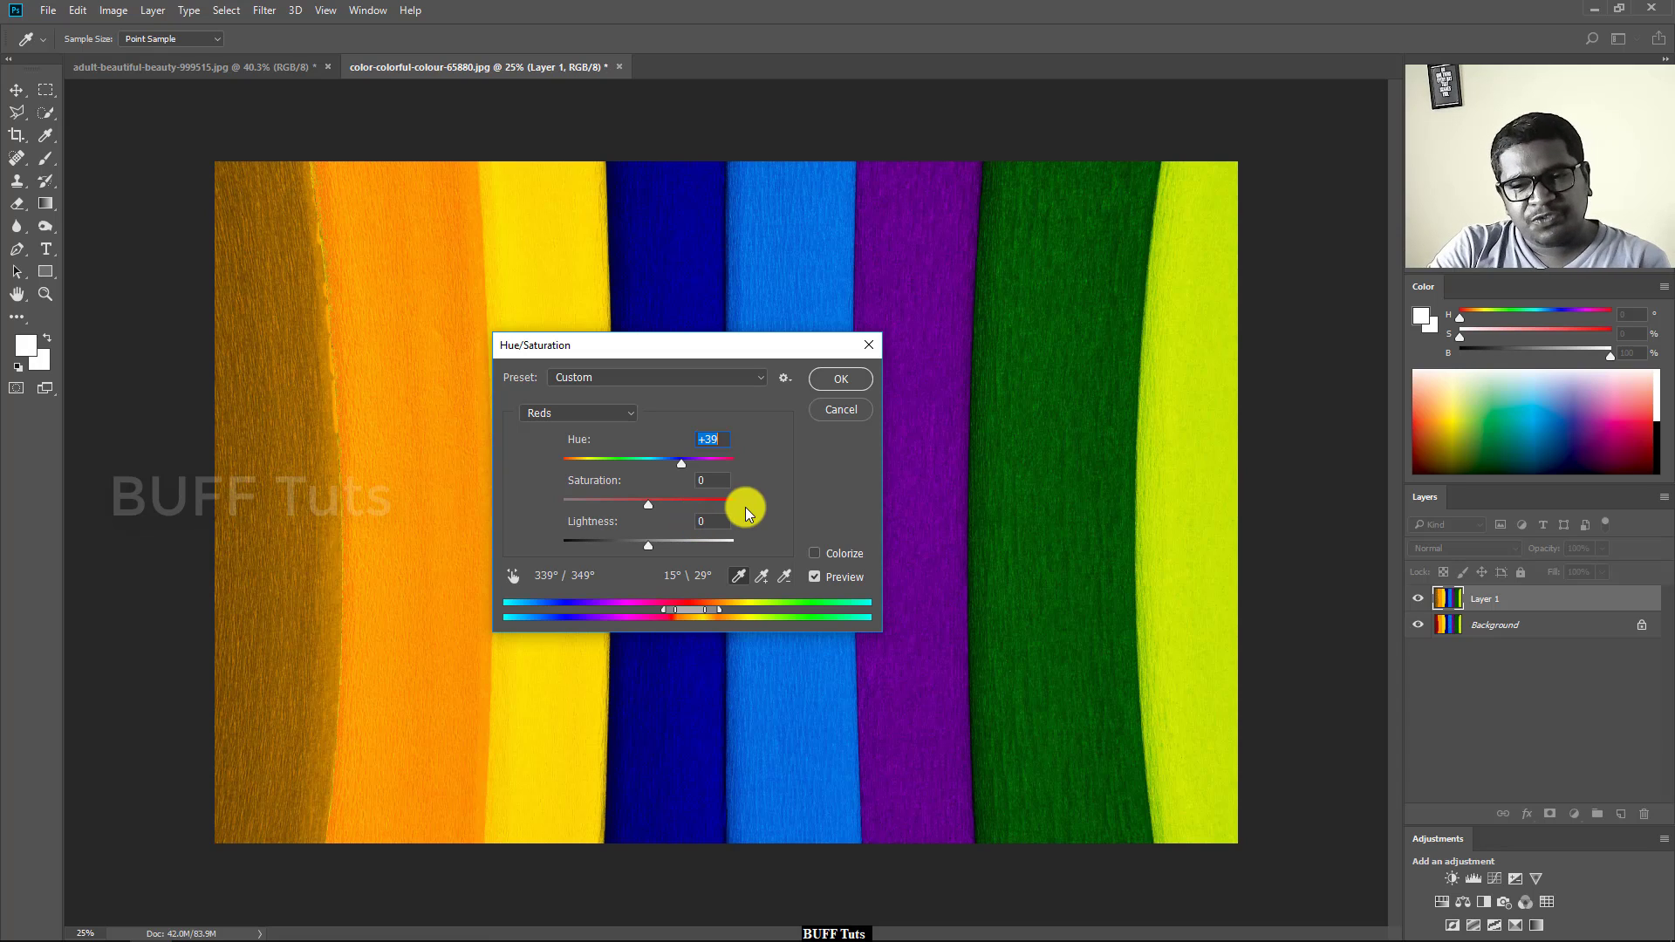
{"action": "left_click_drag", "start_coordinate": [682, 464], "coordinate": [734, 463]}
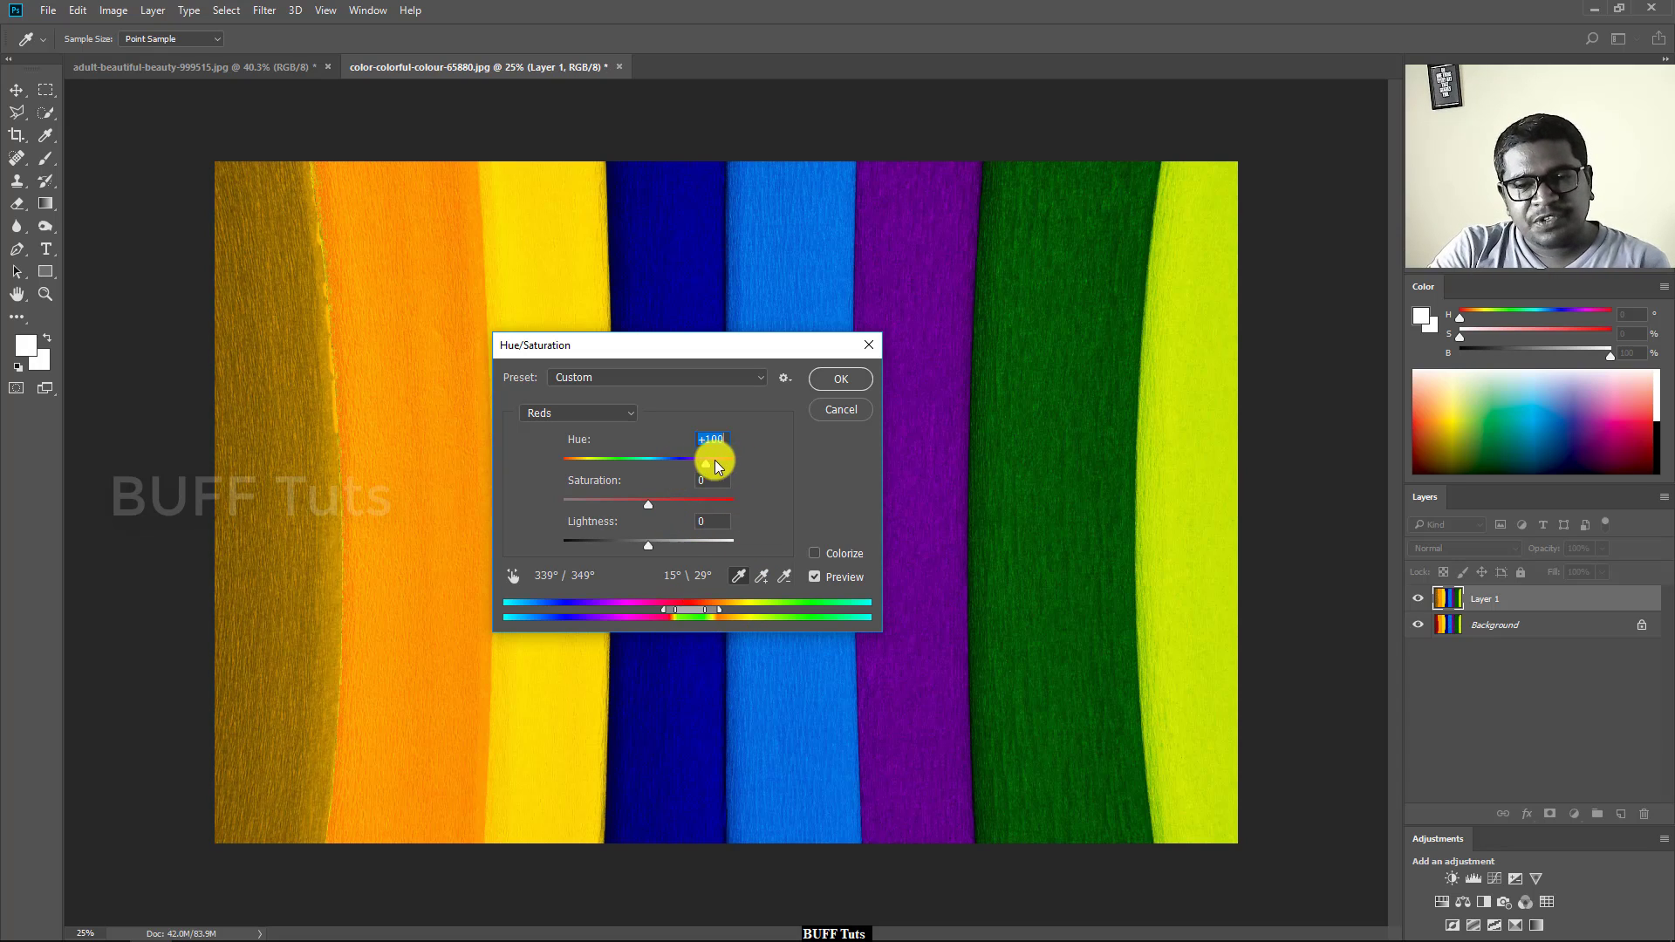
{"action": "left_click", "coordinate": [703, 615]}
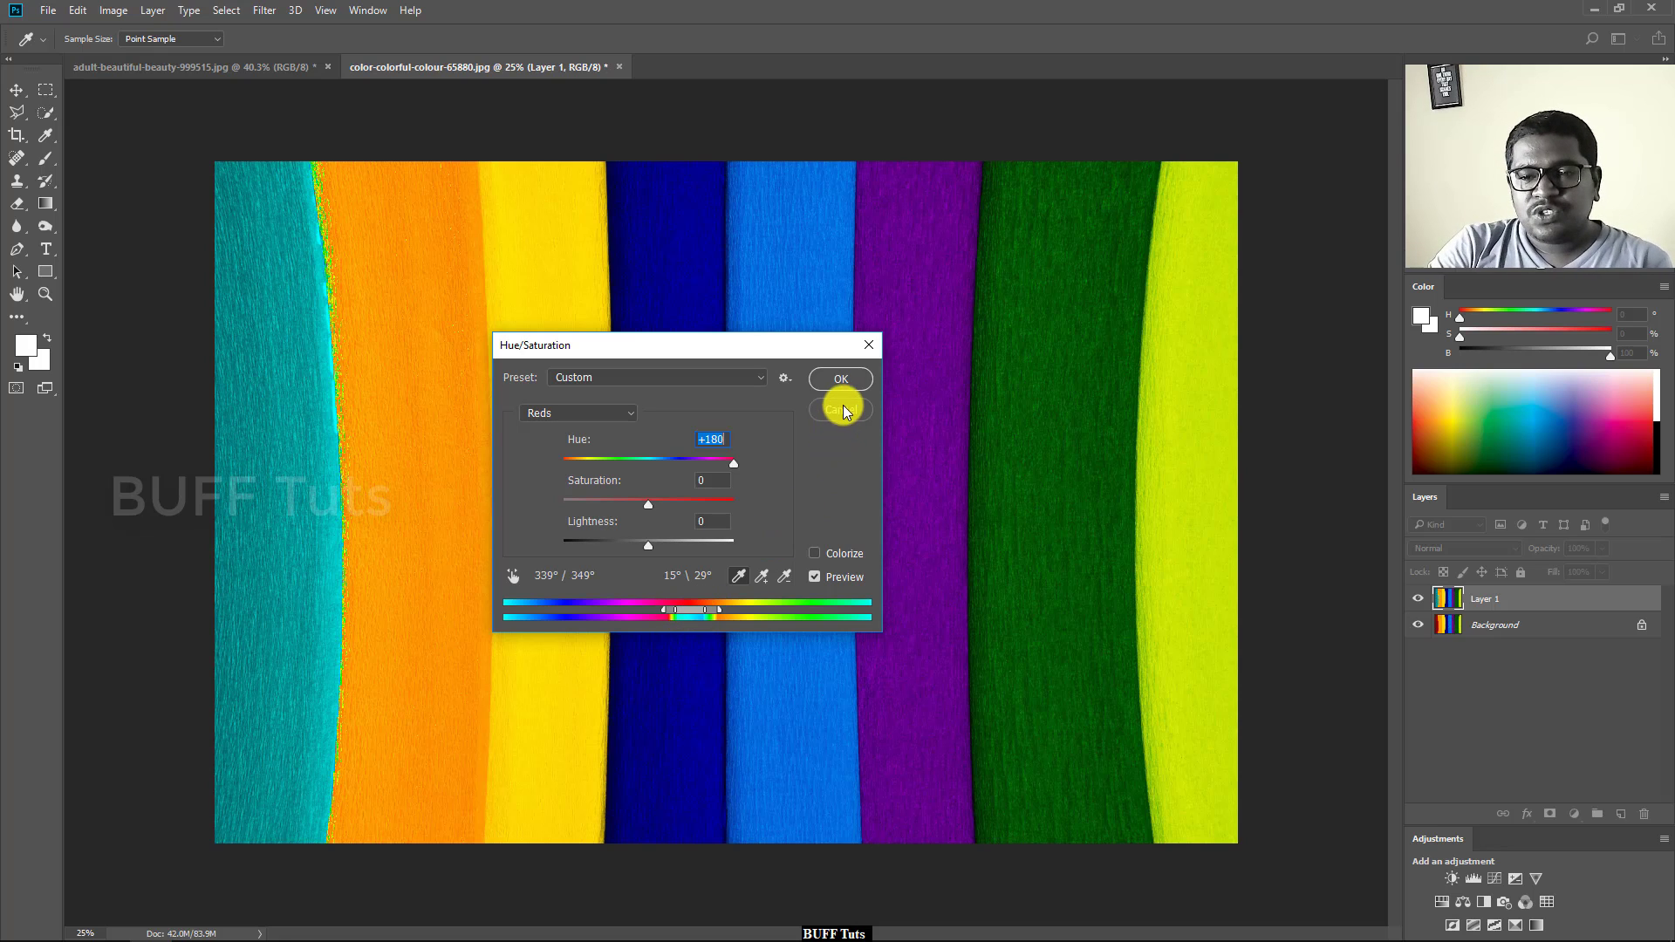
Cancel the stripe recolour and duplicate the portrait's Background as Layer 1
{"action": "left_click", "coordinate": [775, 389]}
{"action": "key", "text": "Escape"}
{"action": "left_click", "coordinate": [244, 65]}
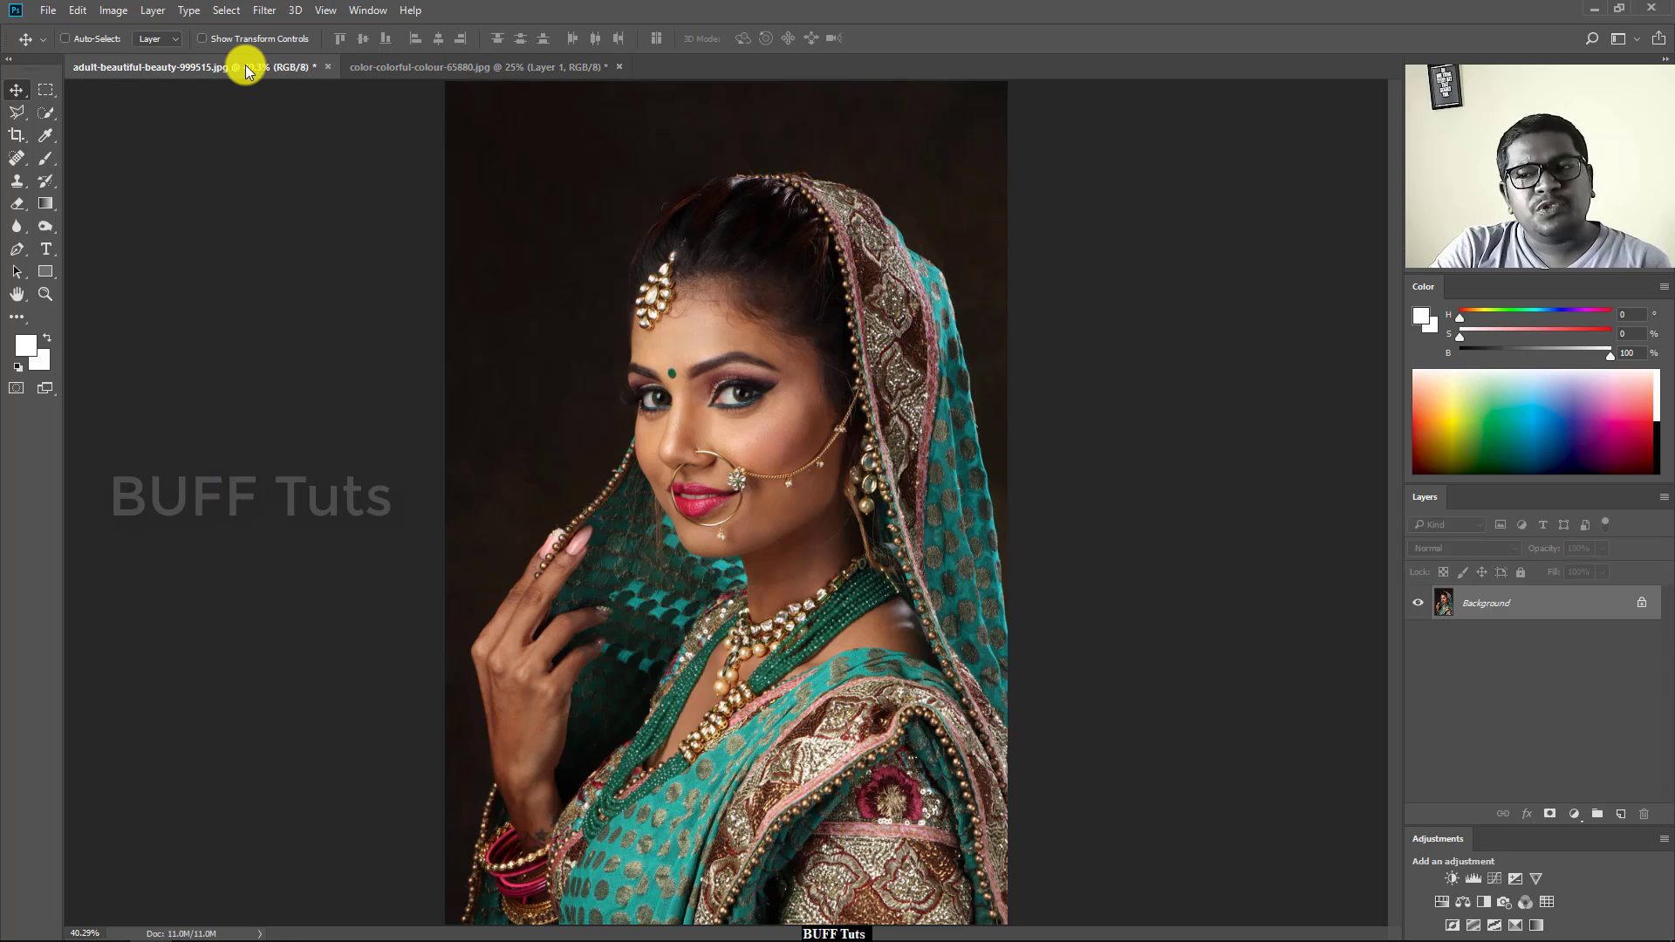
{"action": "key", "text": "ctrl+j"}
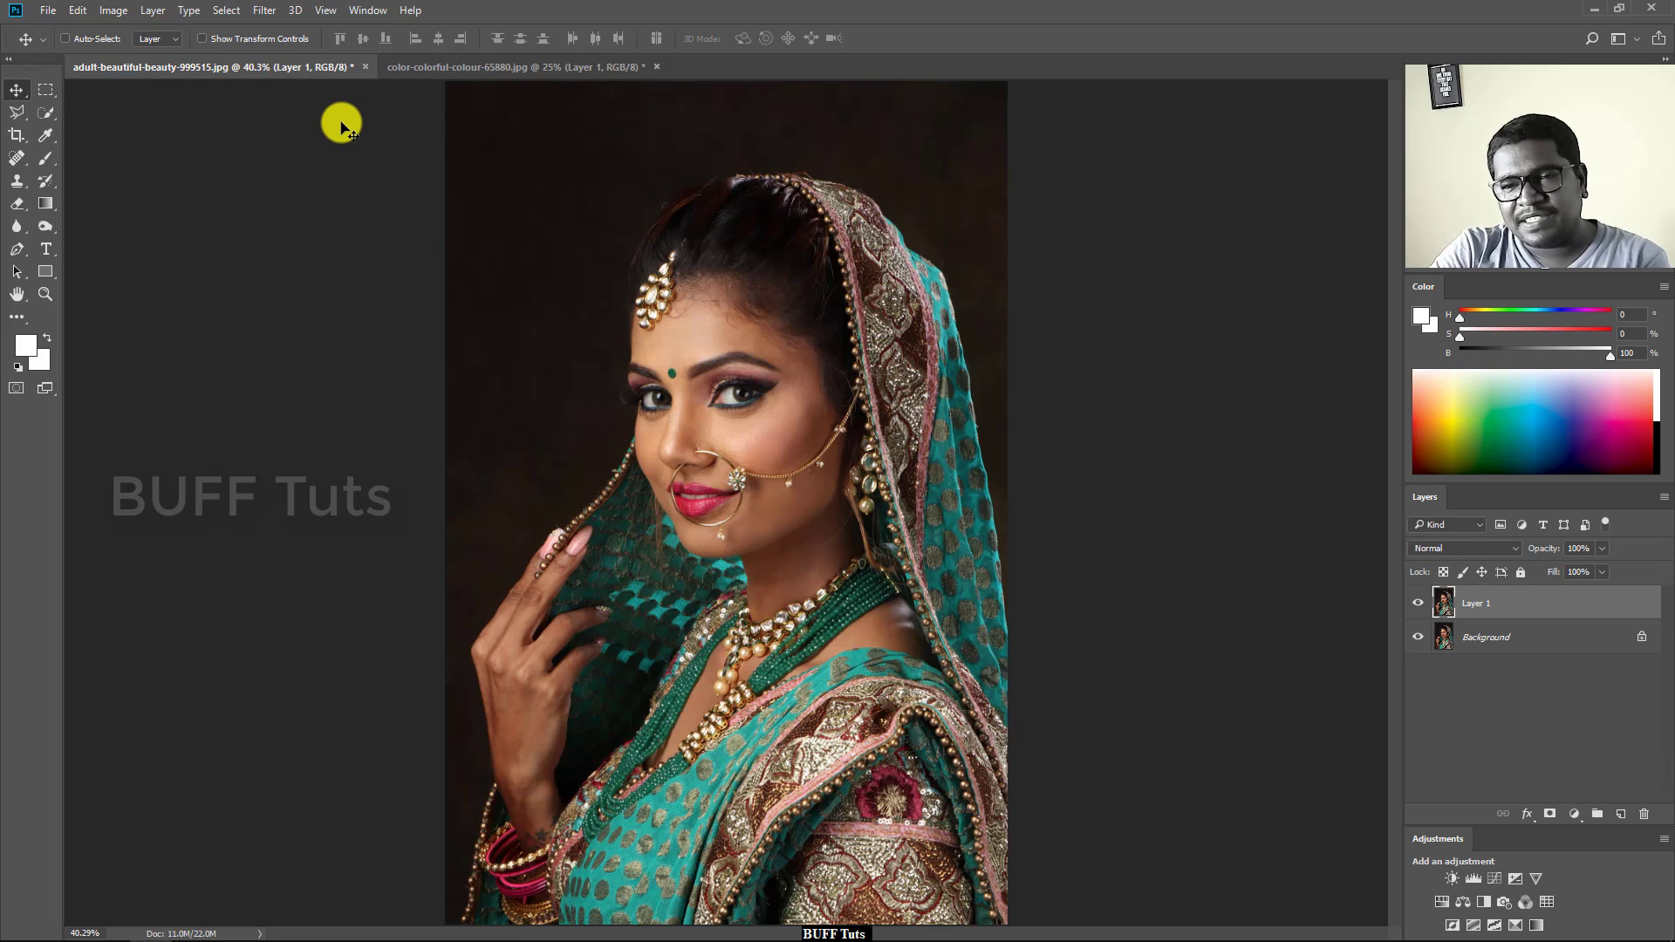
Open Hue/Saturation on Layer 1 and move the dialog off the portrait
{"action": "left_click", "coordinate": [112, 8]}
{"action": "left_click", "coordinate": [431, 144]}
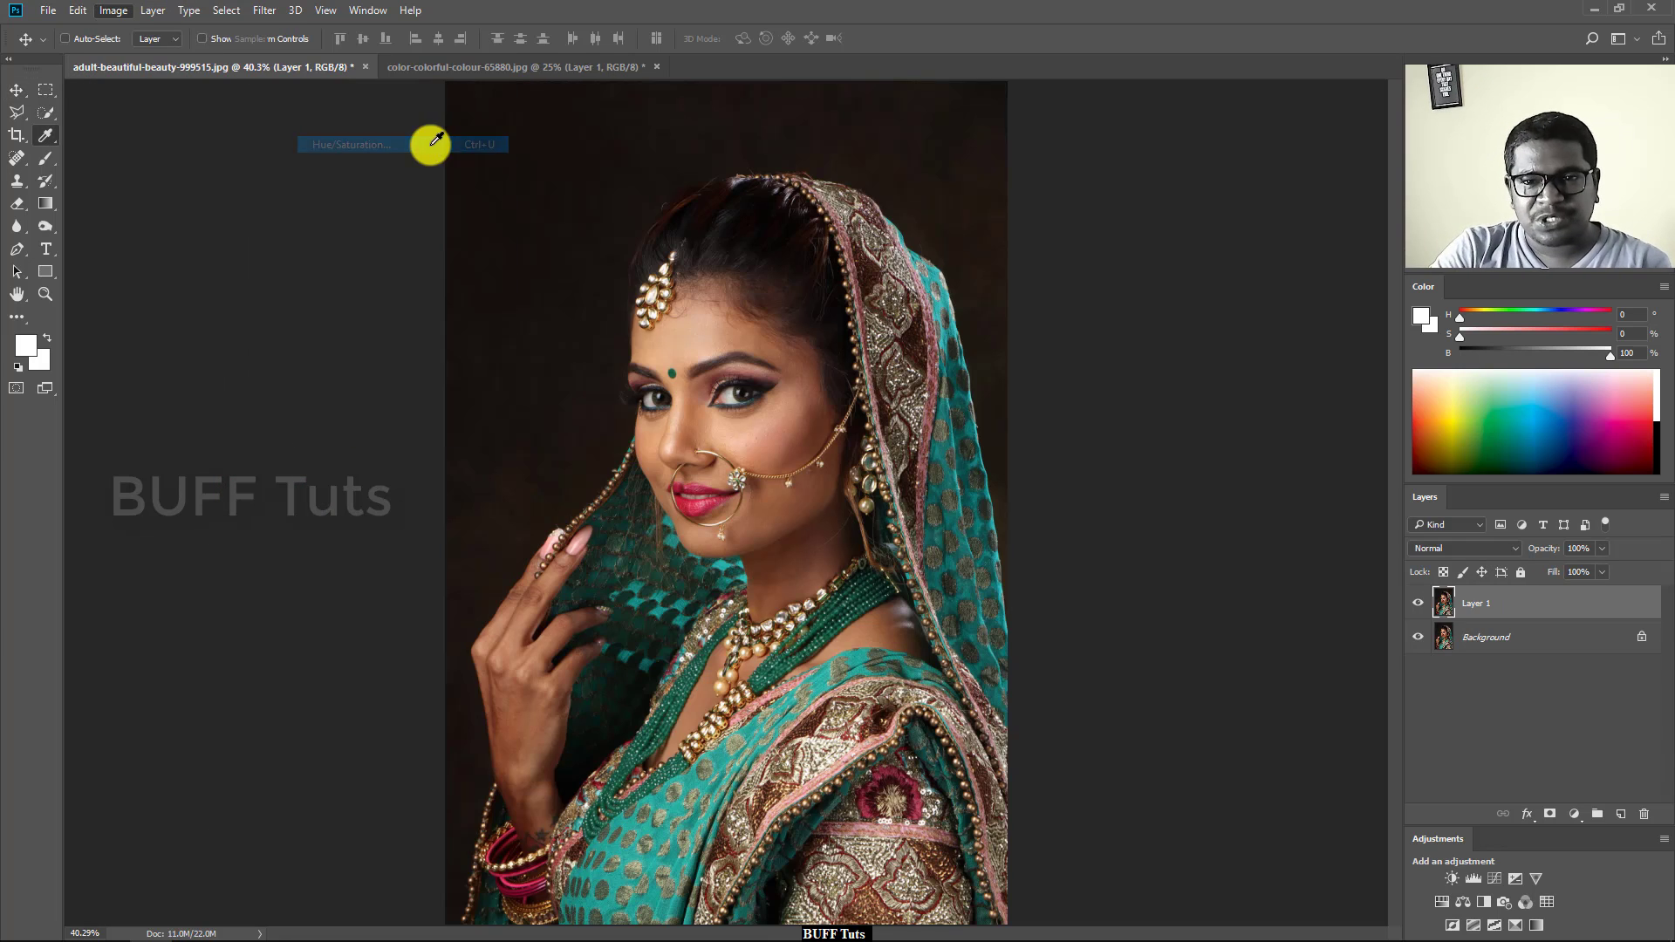
{"action": "left_click_drag", "start_coordinate": [685, 349], "coordinate": [340, 182]}
Target the Cyans range and set Hue to +110, previewing the sari in purple
{"action": "left_click", "coordinate": [262, 245]}
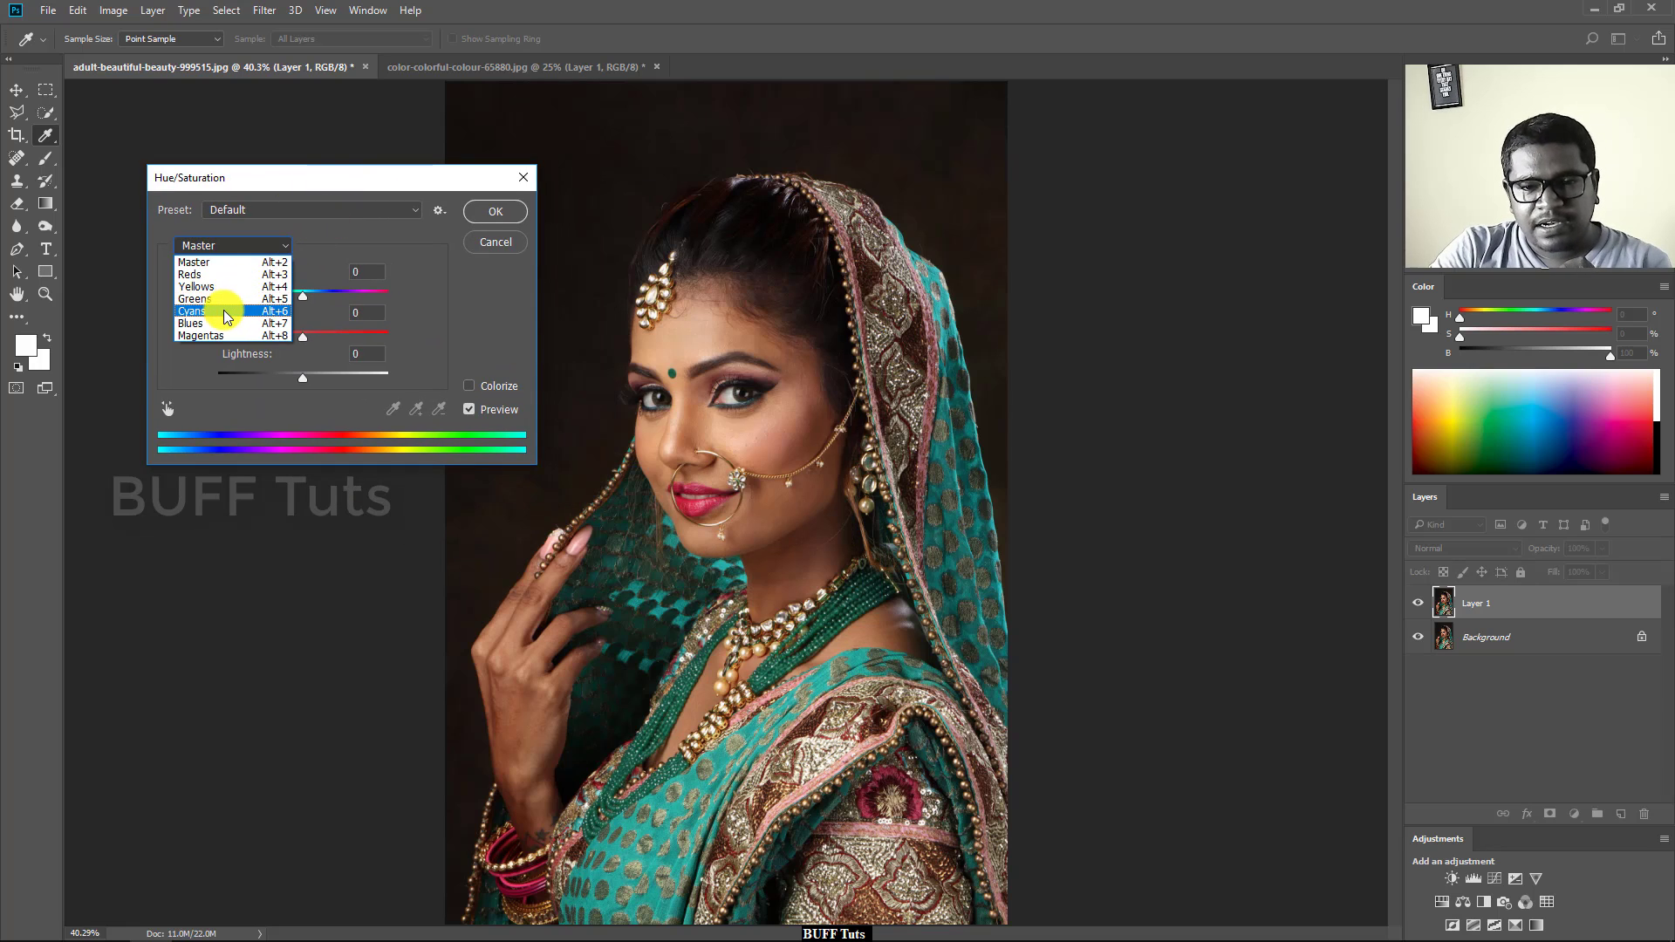
{"action": "left_click", "coordinate": [228, 311]}
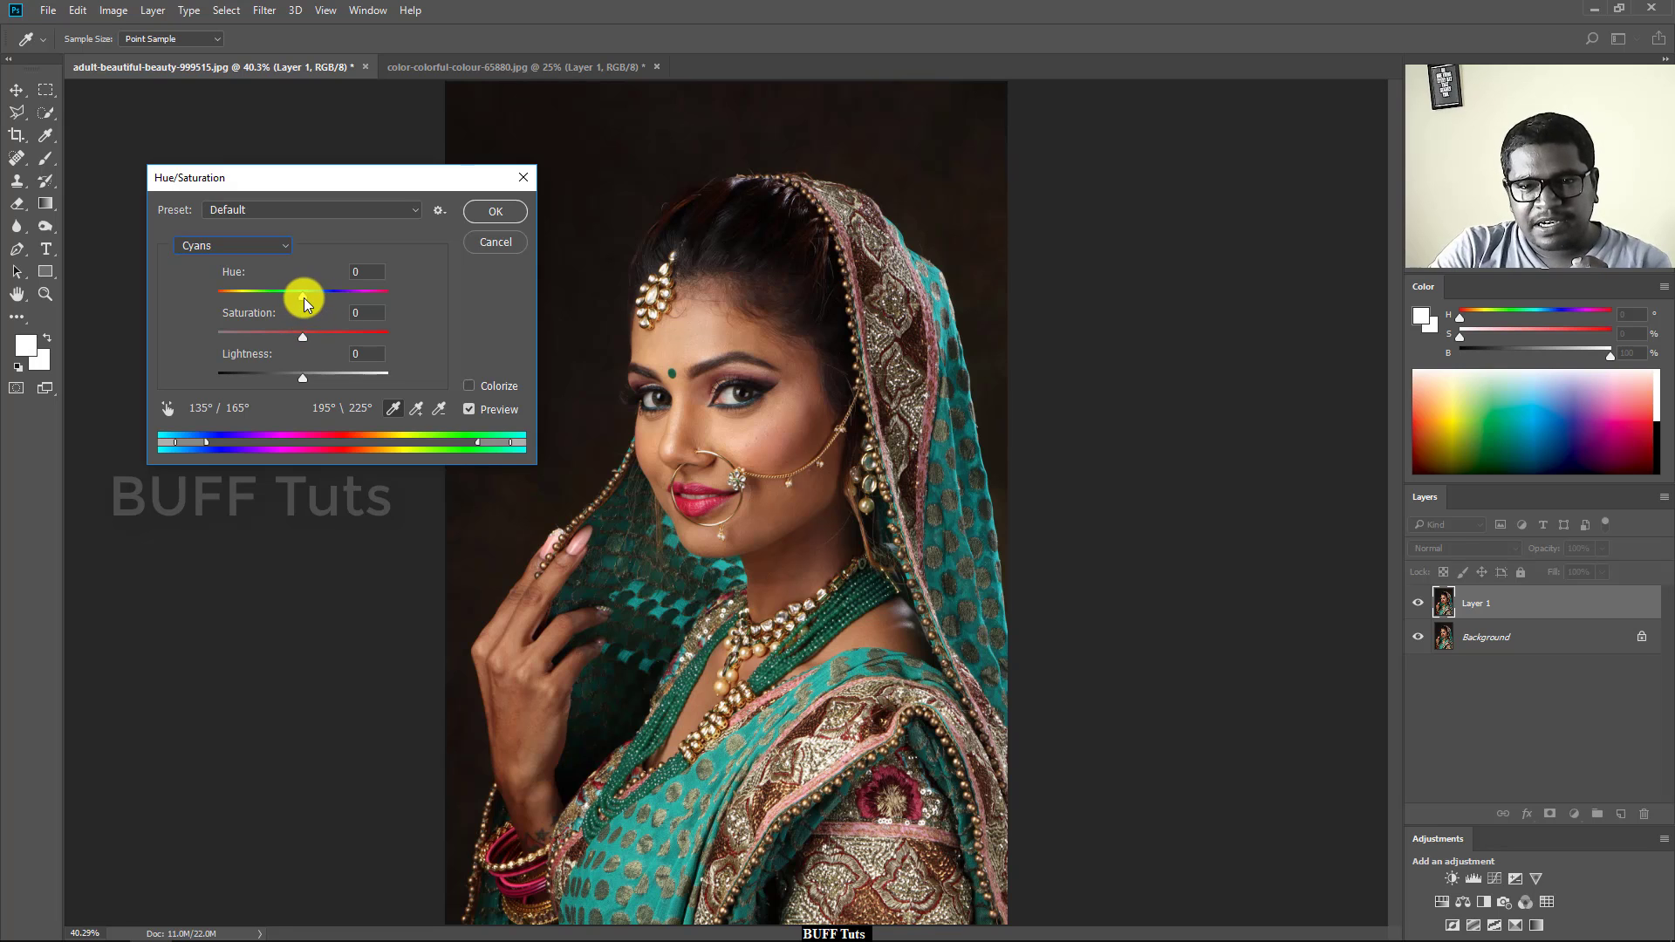
{"action": "mouse_move", "coordinate": [302, 296]}
{"action": "left_mouse_down"}
{"action": "mouse_move", "coordinate": [370, 296]}
{"action": "mouse_move", "coordinate": [239, 298]}
{"action": "mouse_move", "coordinate": [378, 302]}
{"action": "mouse_move", "coordinate": [327, 299]}
{"action": "mouse_move", "coordinate": [363, 299]}
{"action": "left_mouse_up"}
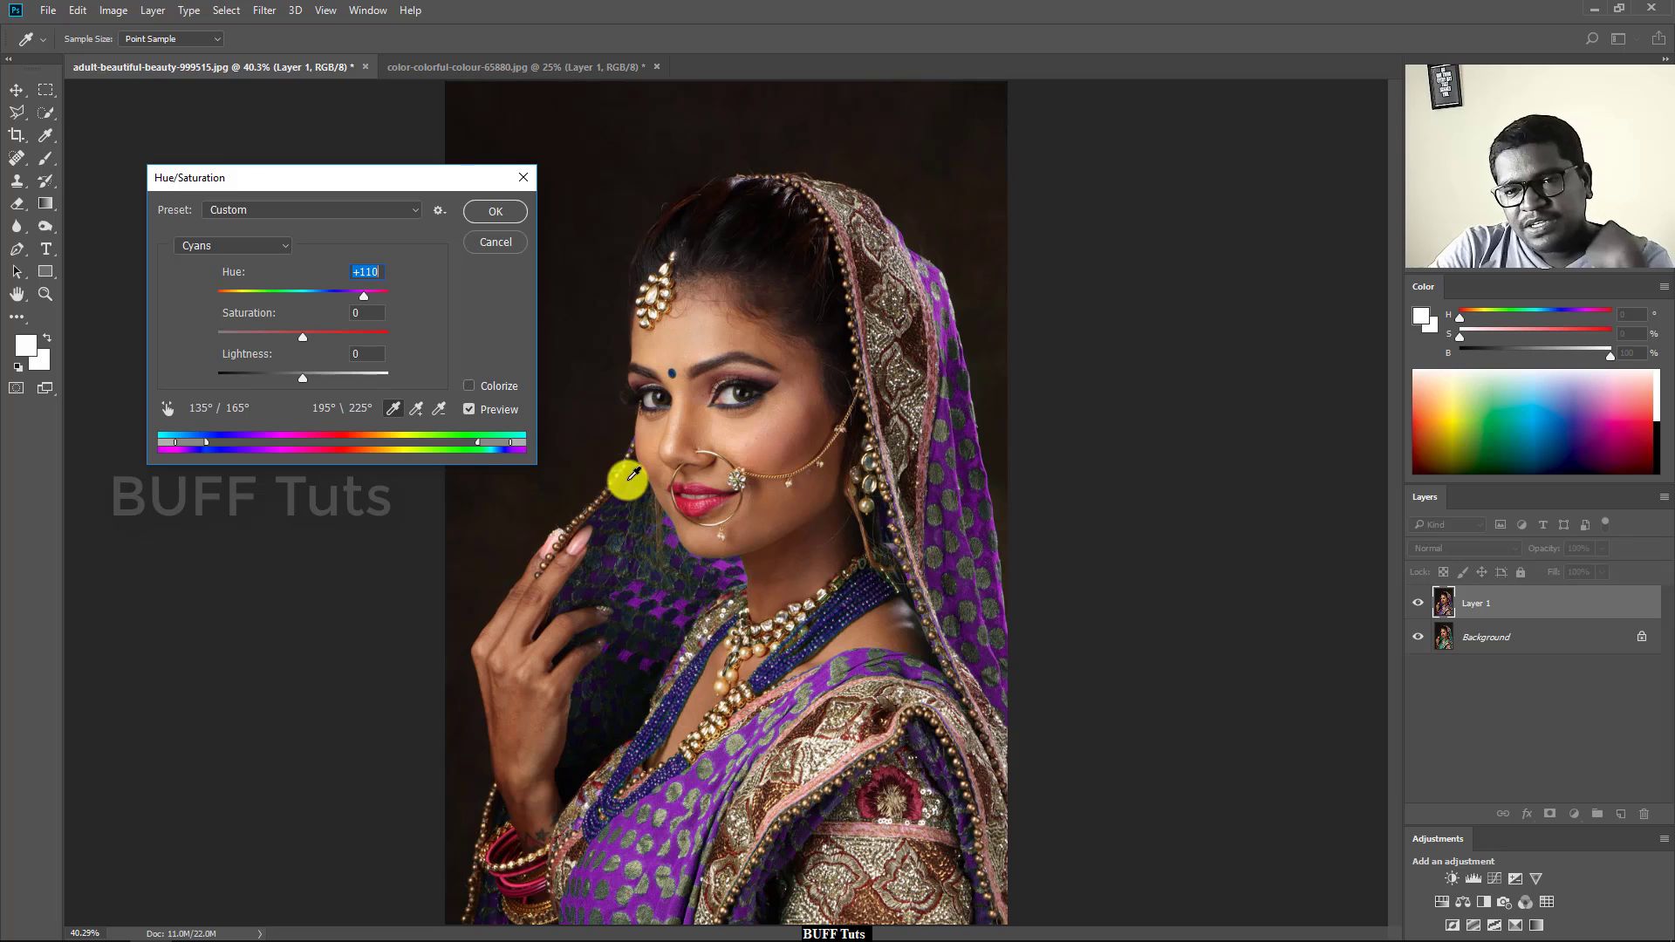
Widen the cyan range slightly and set cyan Hue +82 with Saturation +100
{"action": "mouse_move", "coordinate": [364, 296]}
{"action": "left_mouse_down"}
{"action": "mouse_move", "coordinate": [275, 300]}
{"action": "mouse_move", "coordinate": [377, 303]}
{"action": "left_mouse_up"}
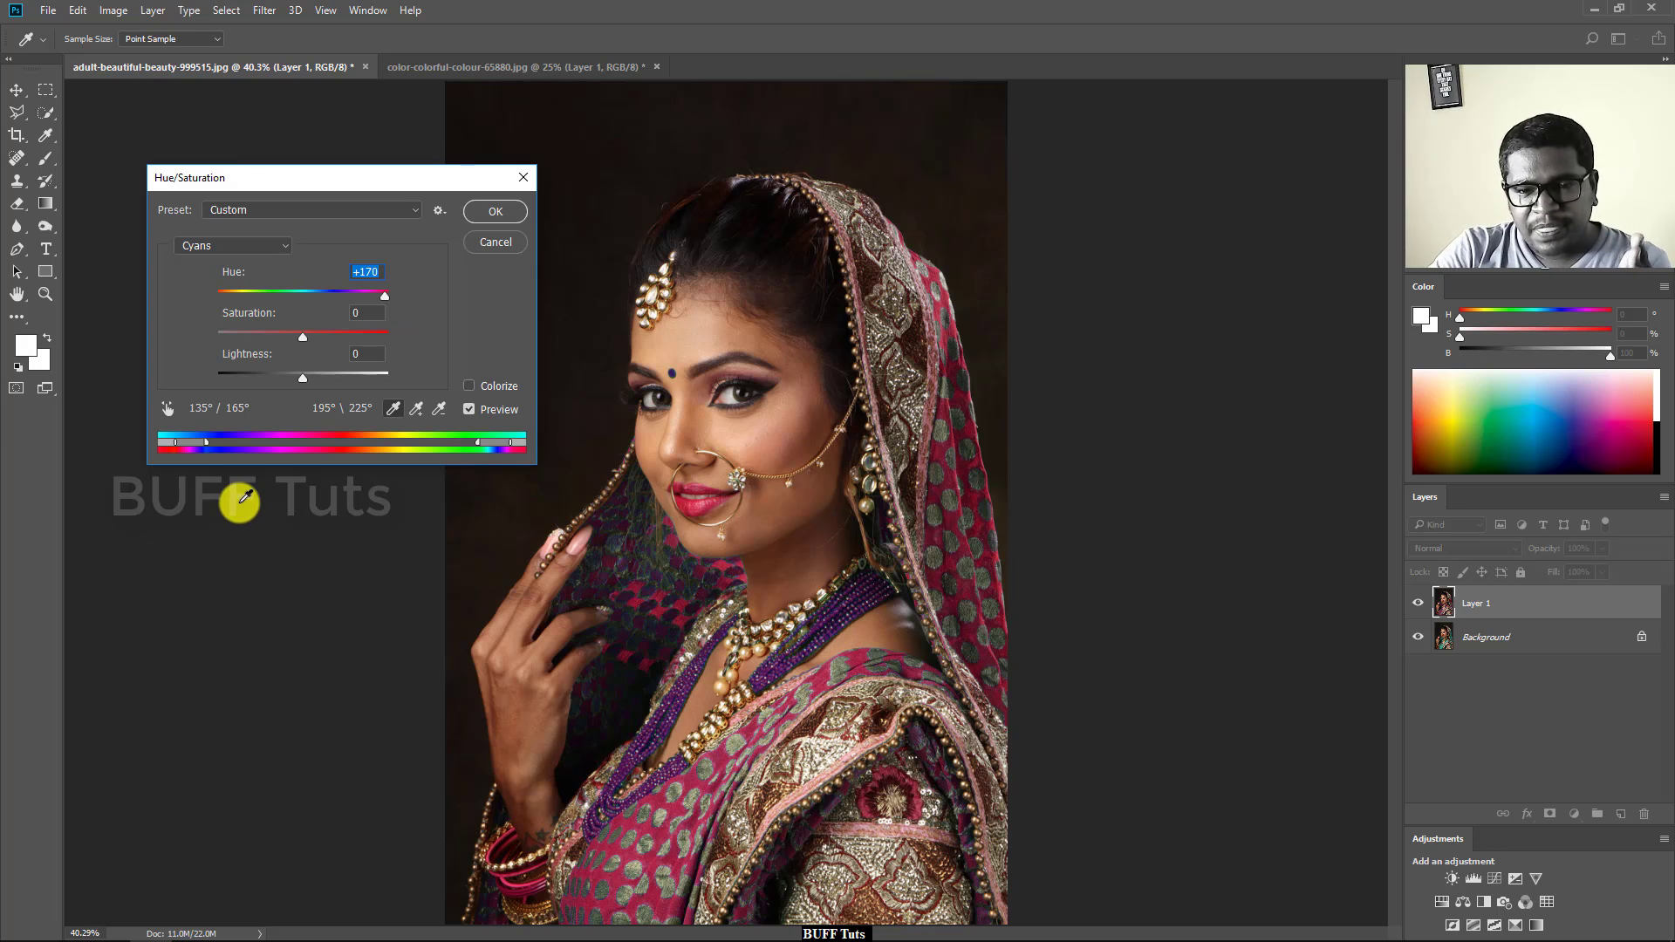
{"action": "left_click_drag", "start_coordinate": [505, 448], "coordinate": [513, 445]}
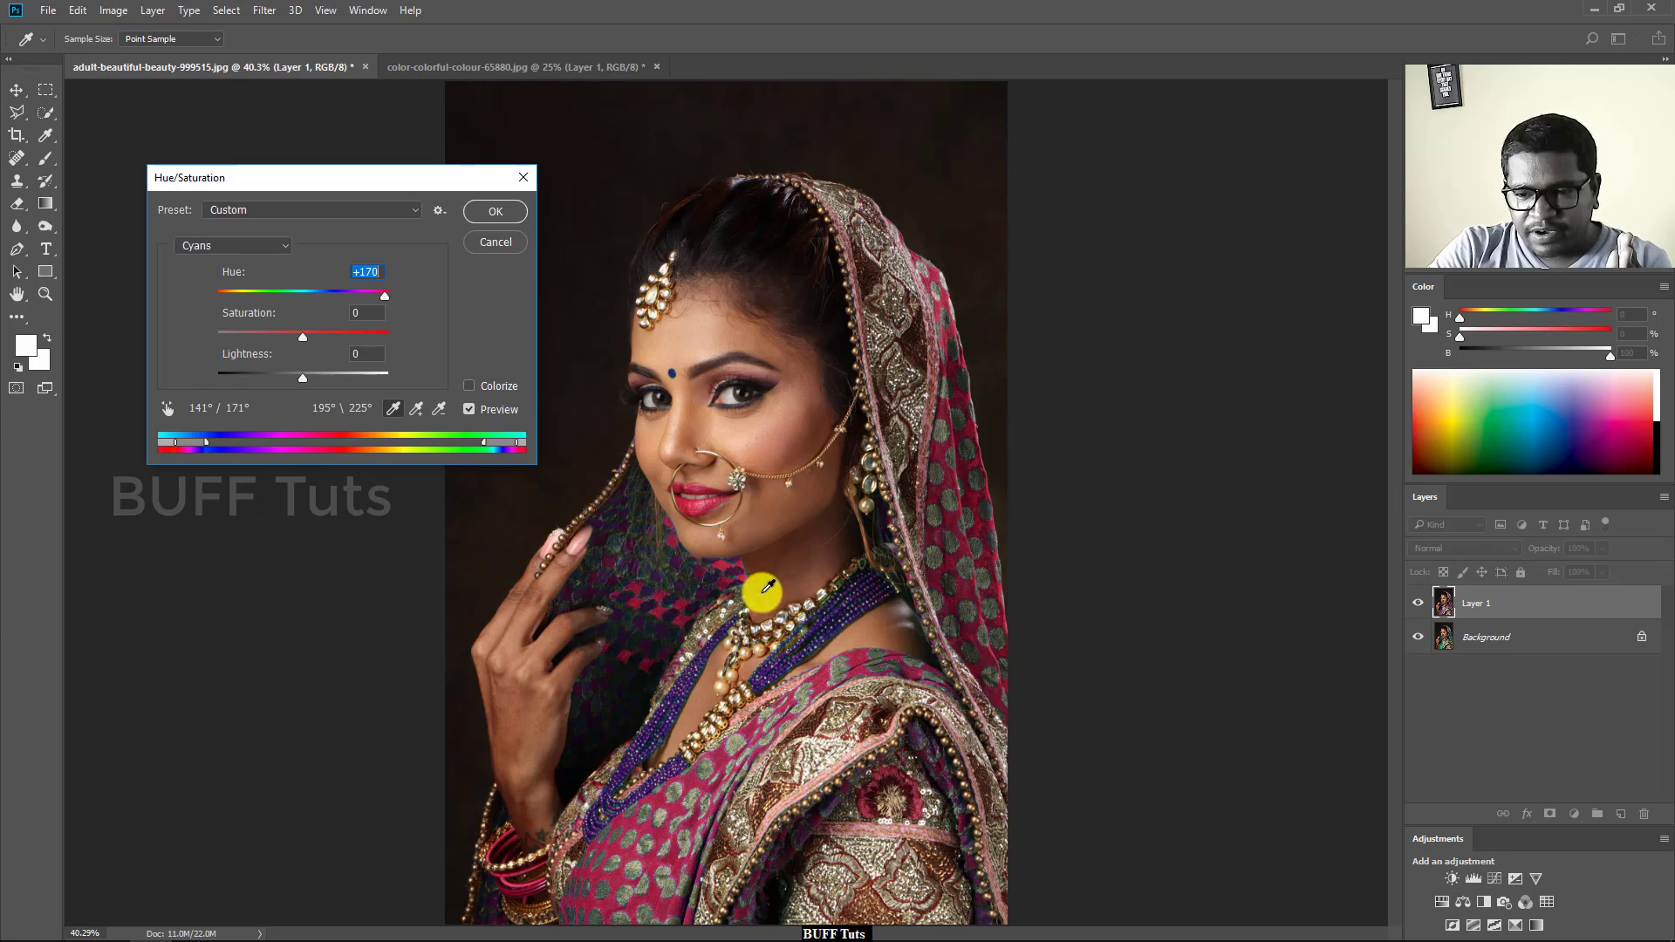
{"action": "left_click_drag", "start_coordinate": [505, 455], "coordinate": [479, 442]}
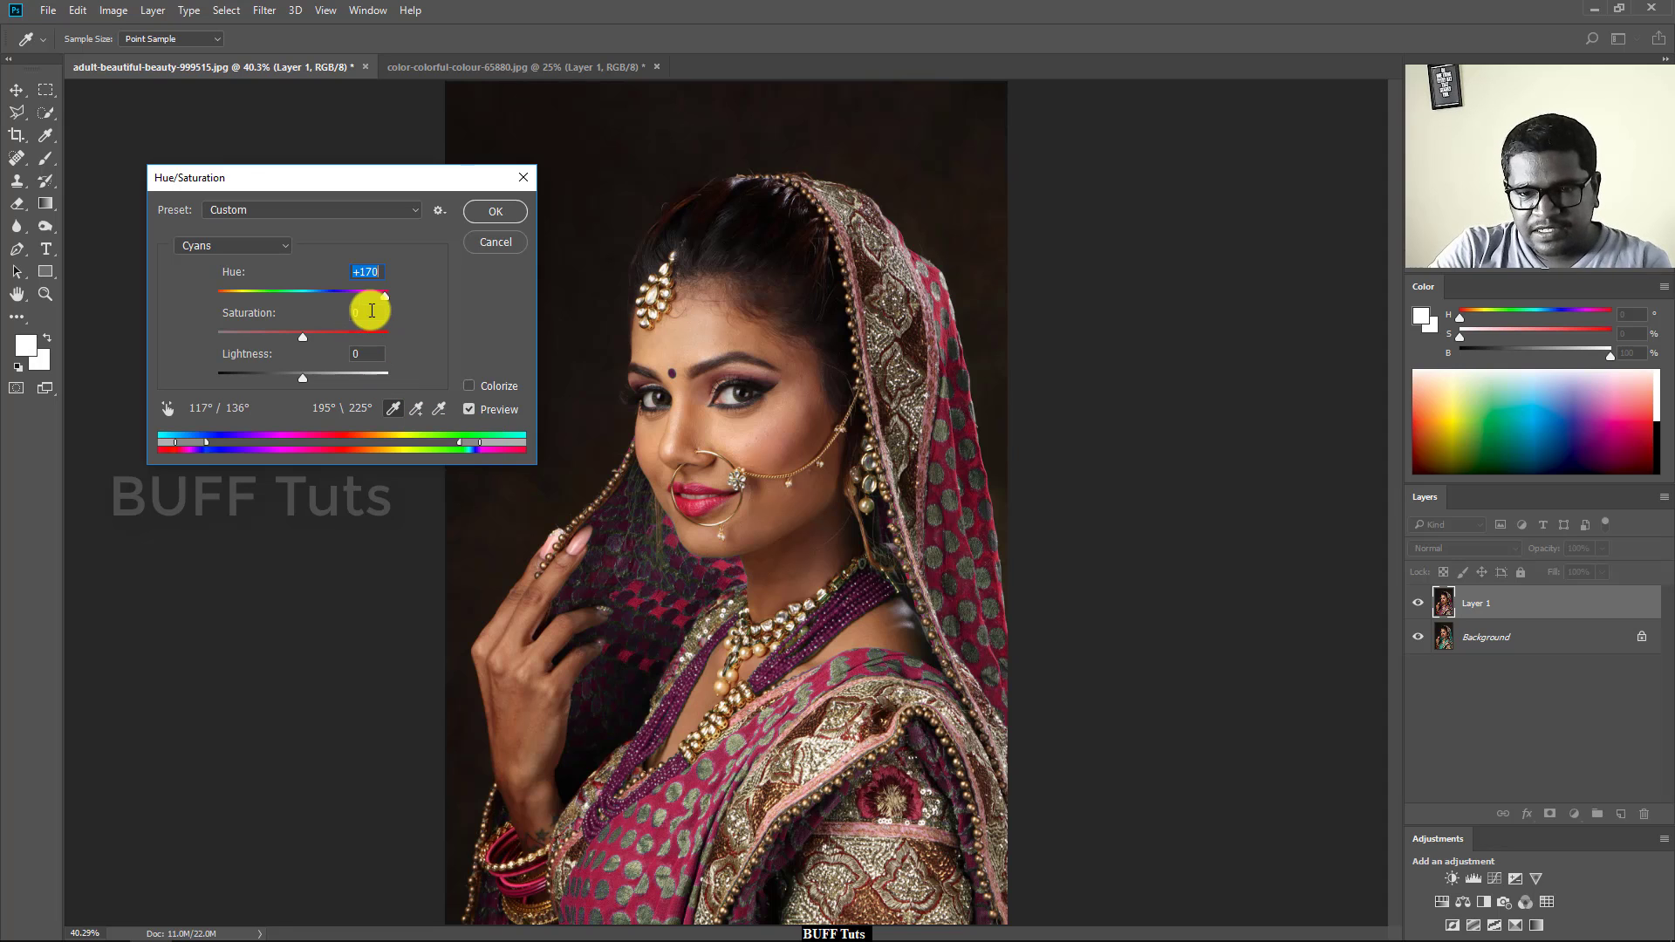
{"action": "mouse_move", "coordinate": [380, 301]}
{"action": "left_mouse_down"}
{"action": "mouse_move", "coordinate": [312, 305]}
{"action": "mouse_move", "coordinate": [391, 330]}
{"action": "left_mouse_up"}
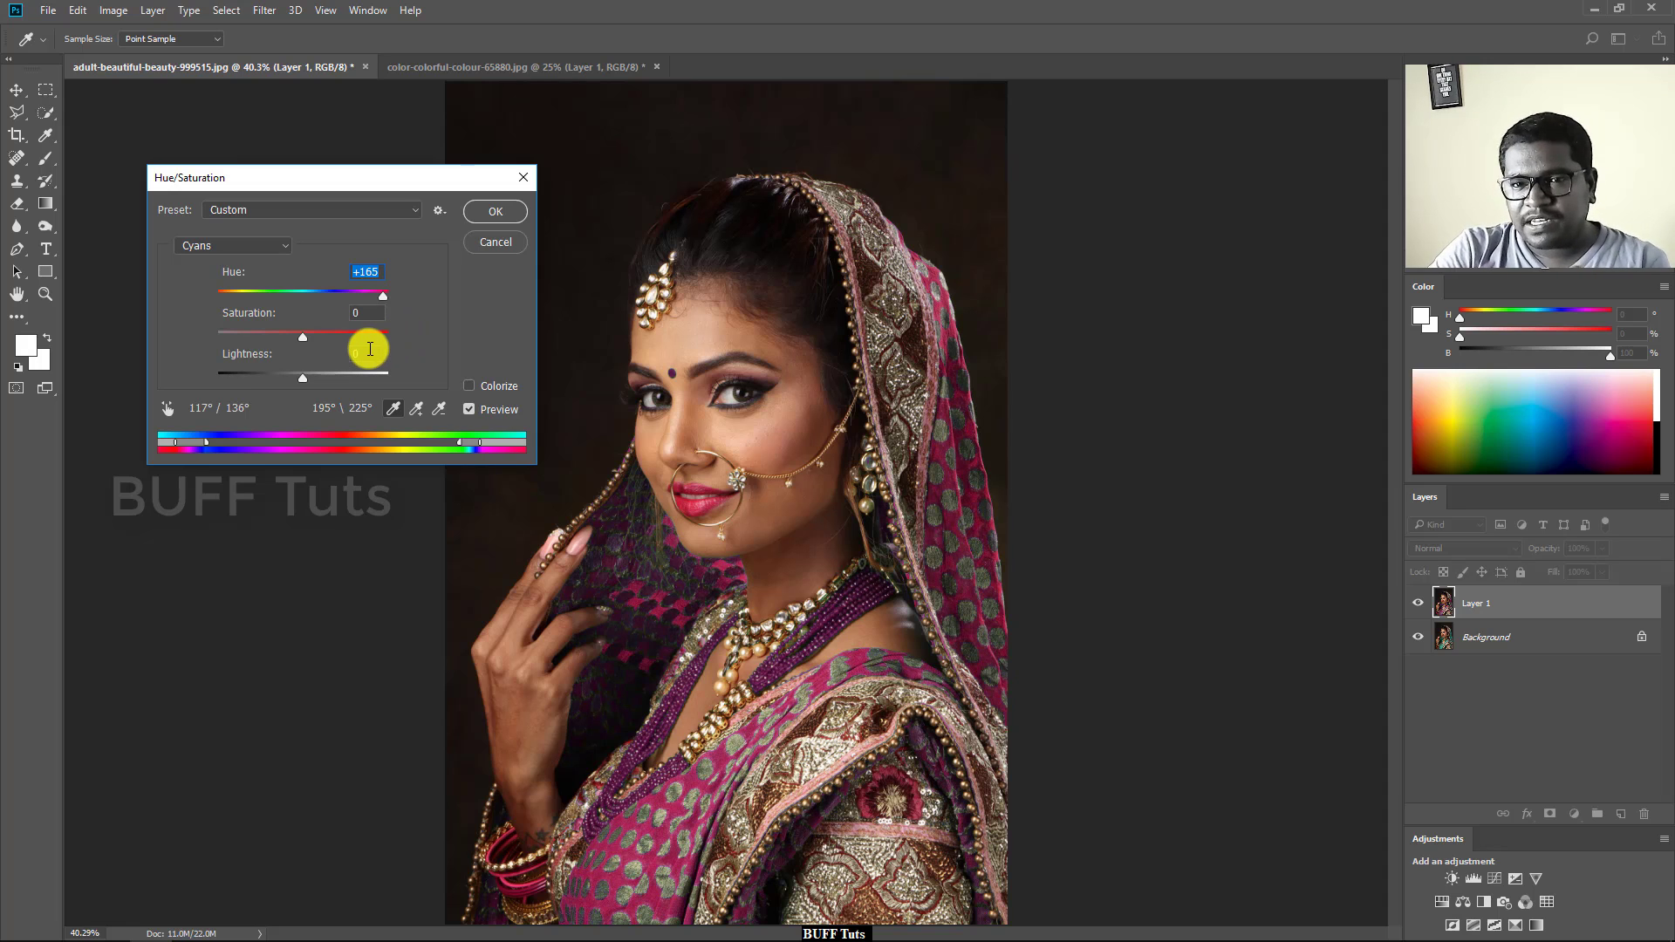
{"action": "left_click_drag", "start_coordinate": [302, 333], "coordinate": [373, 335]}
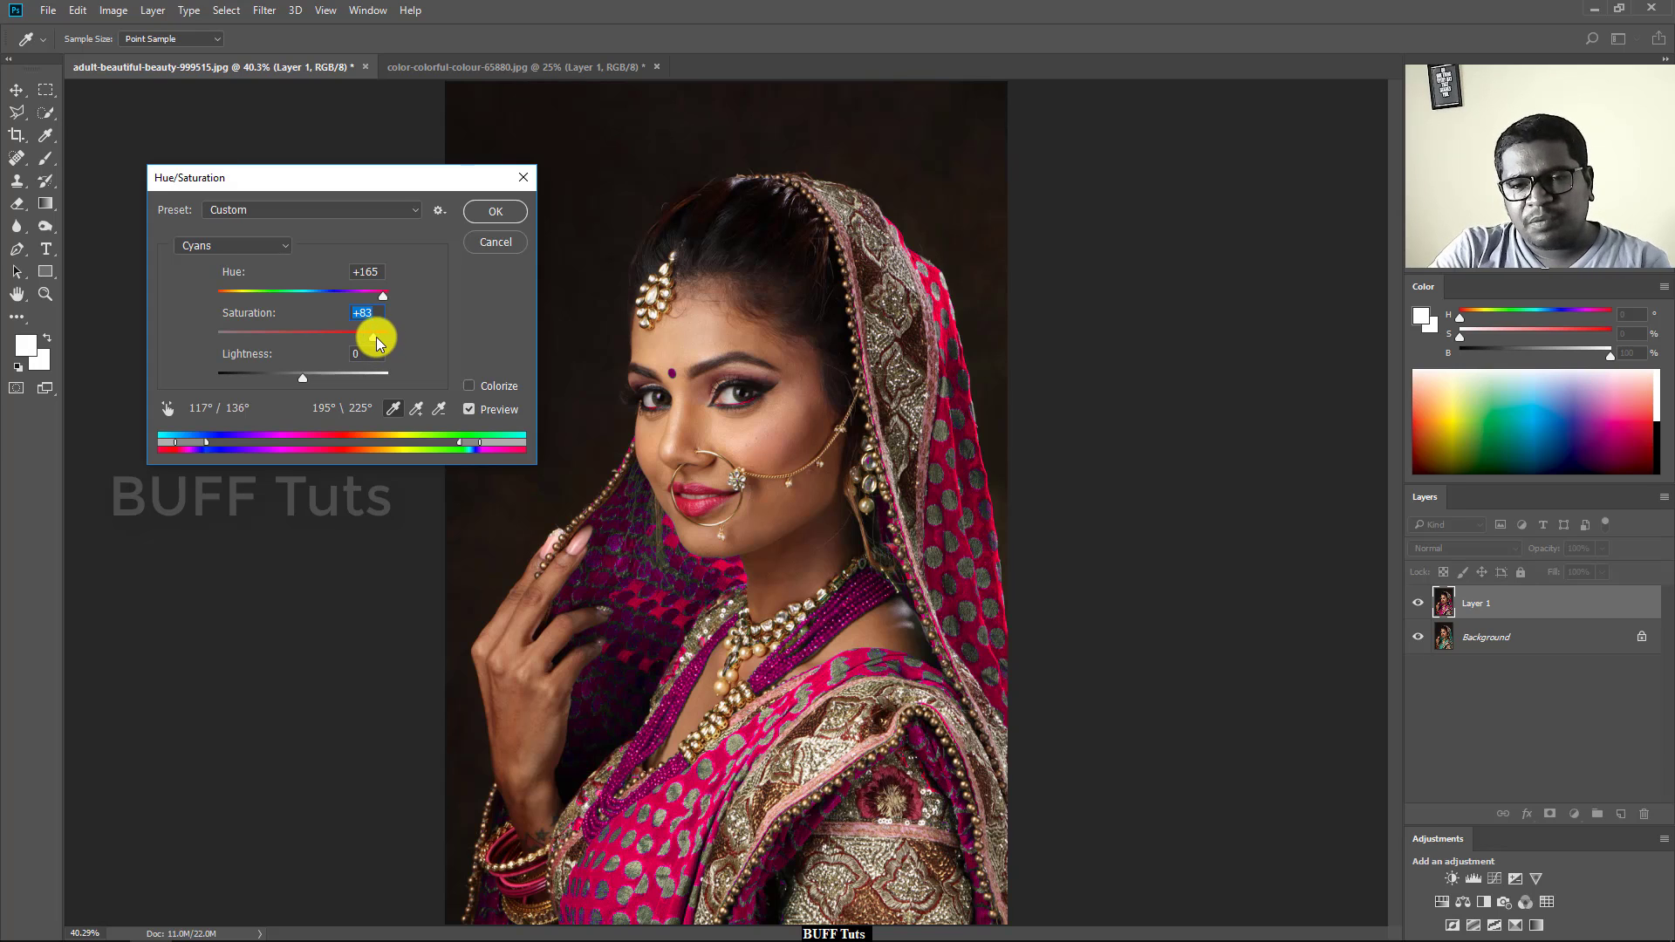
{"action": "mouse_move", "coordinate": [376, 345]}
{"action": "left_mouse_down"}
{"action": "mouse_move", "coordinate": [401, 337]}
{"action": "mouse_move", "coordinate": [353, 296]}
{"action": "left_mouse_up"}
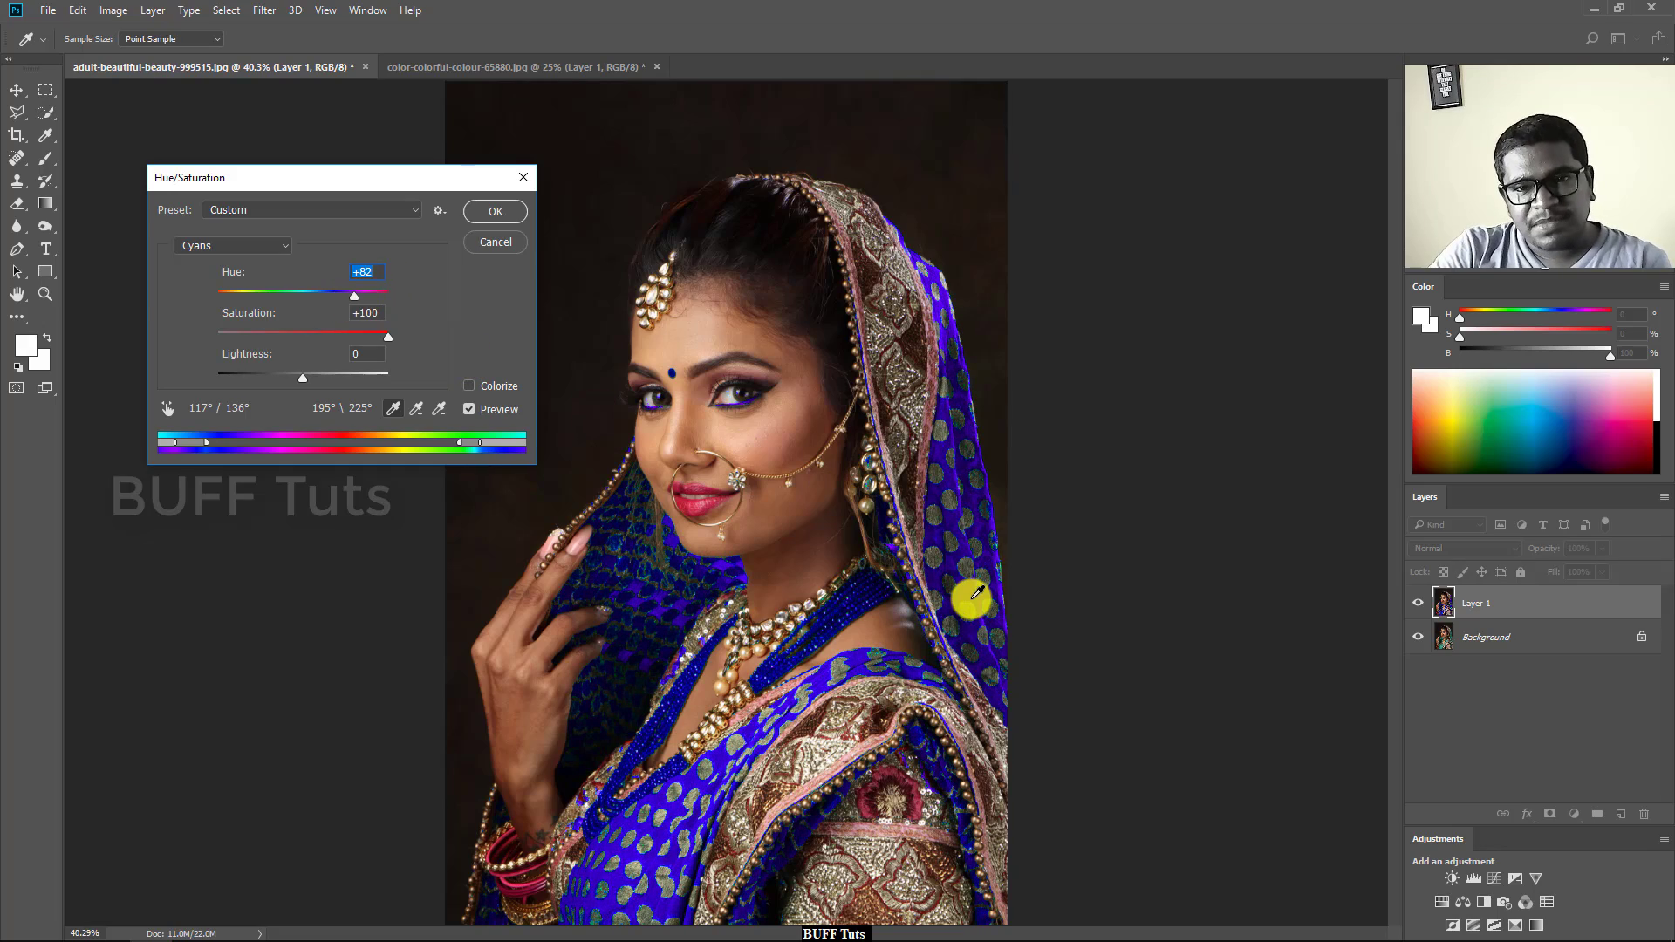
Zoom into the sari fabric, ease cyan Saturation to +74, and set Lightness to +3
{"action": "key", "text": "ctrl+plus"}
{"action": "key", "text": "ctrl+plus"}
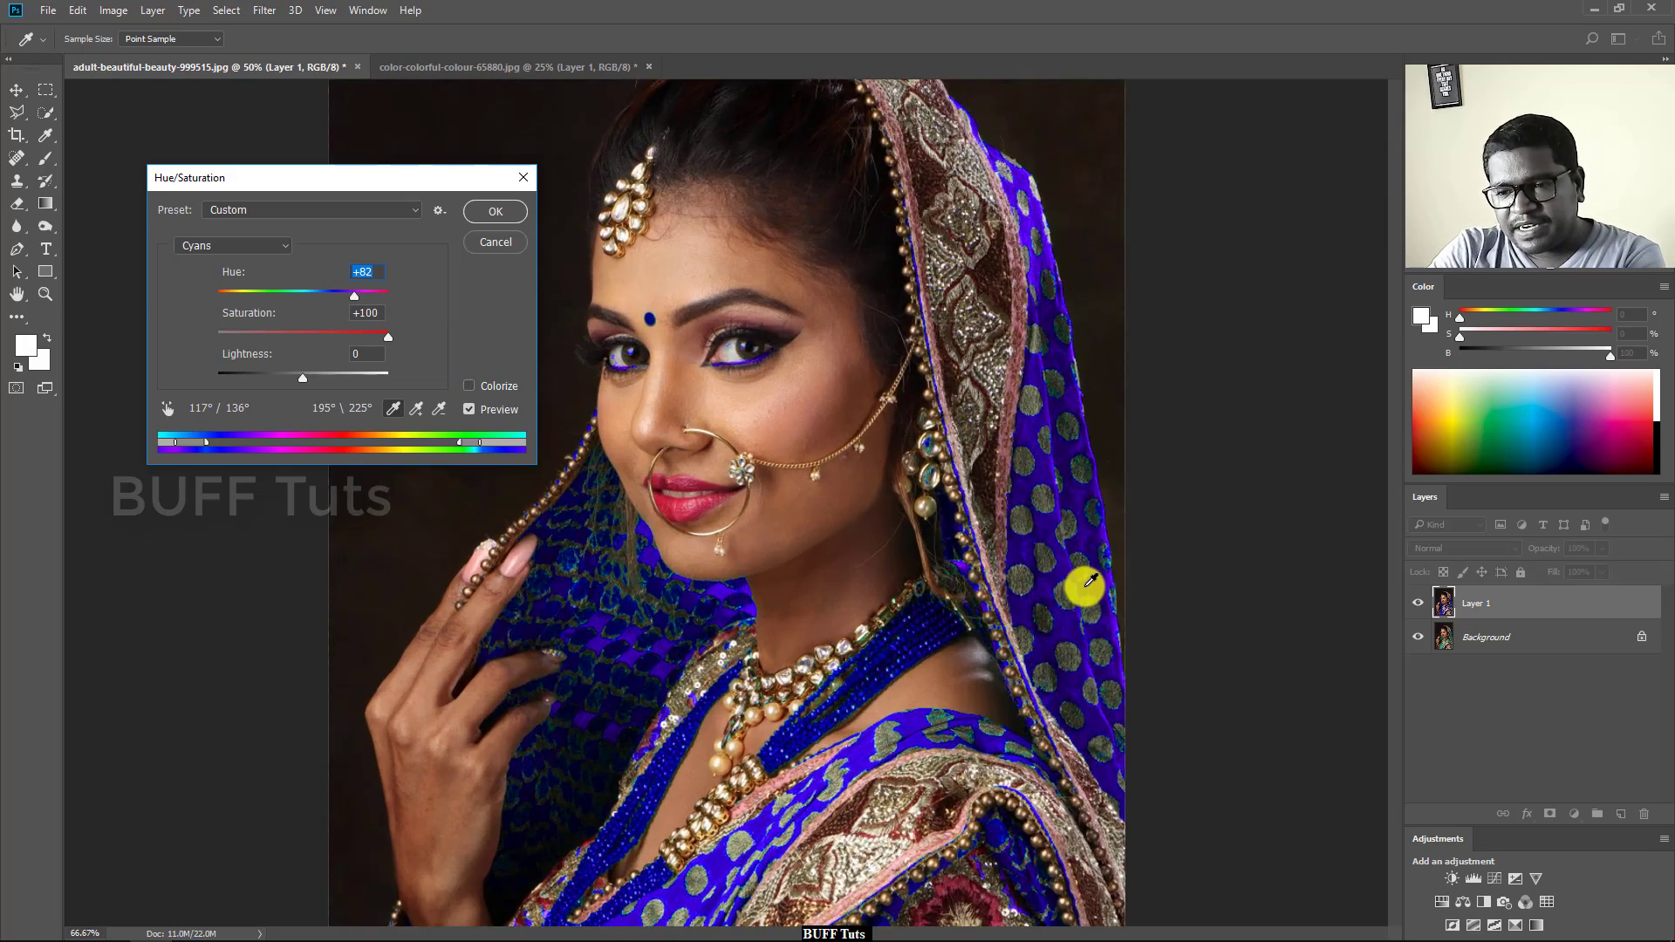
{"action": "key", "text": "ctrl+plus"}
{"action": "key", "text": "ctrl+plus"}
{"action": "key", "text": "ctrl+plus"}
{"action": "left_click_drag", "start_coordinate": [1152, 583], "coordinate": [708, 471]}
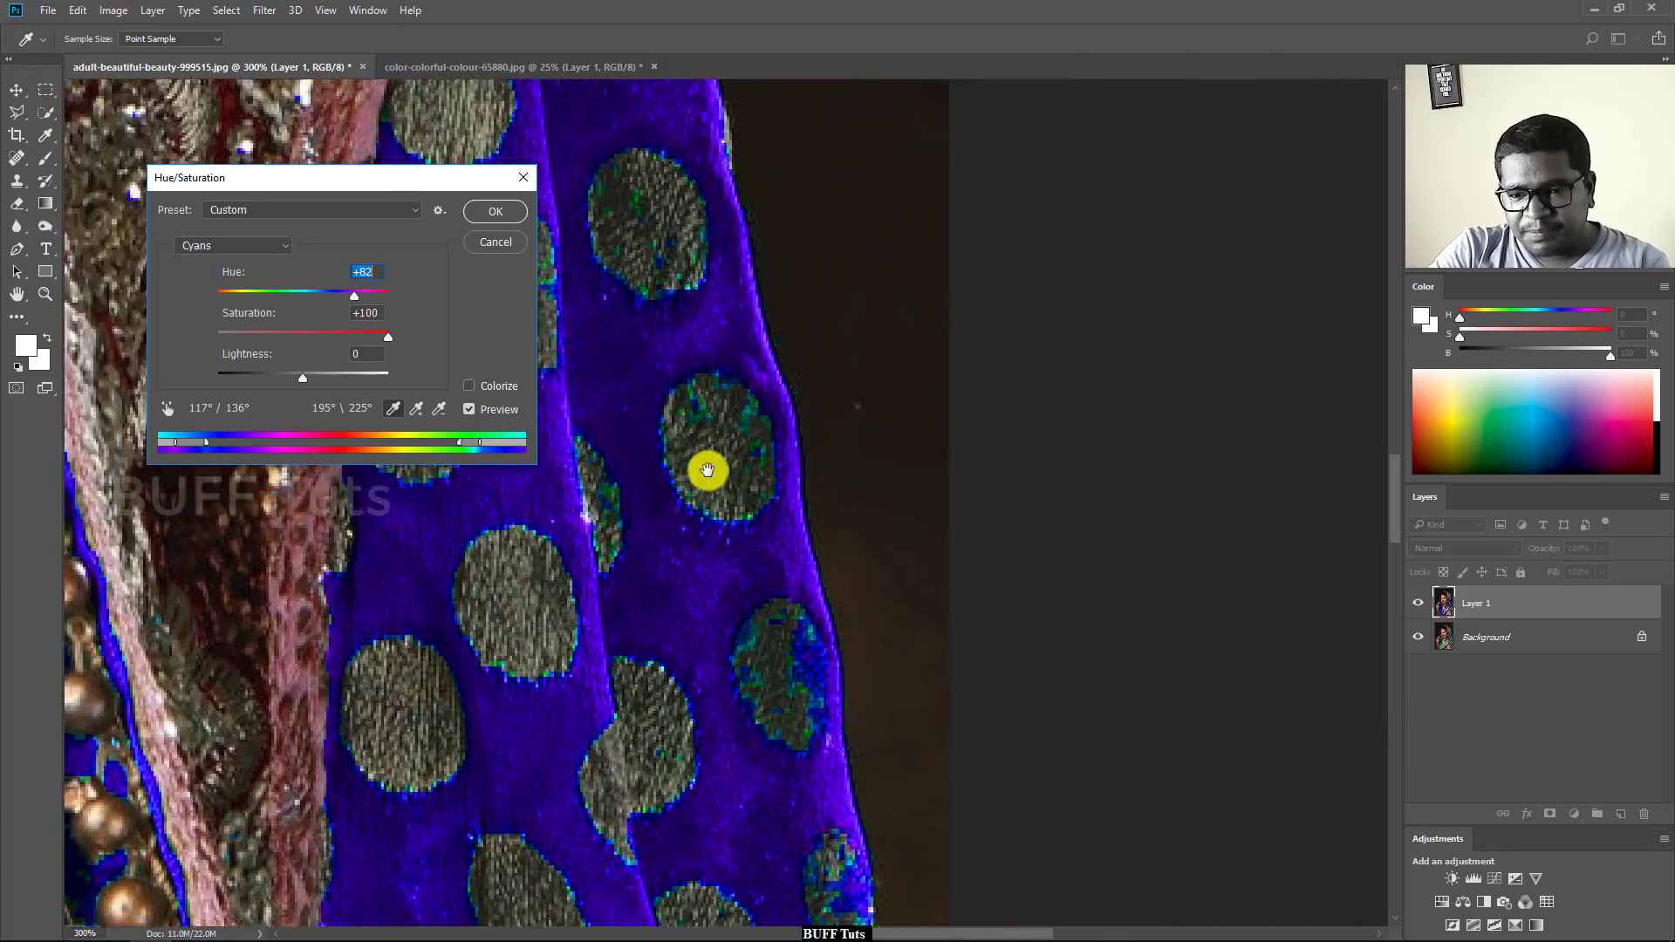
{"action": "left_click_drag", "start_coordinate": [553, 608], "coordinate": [875, 526]}
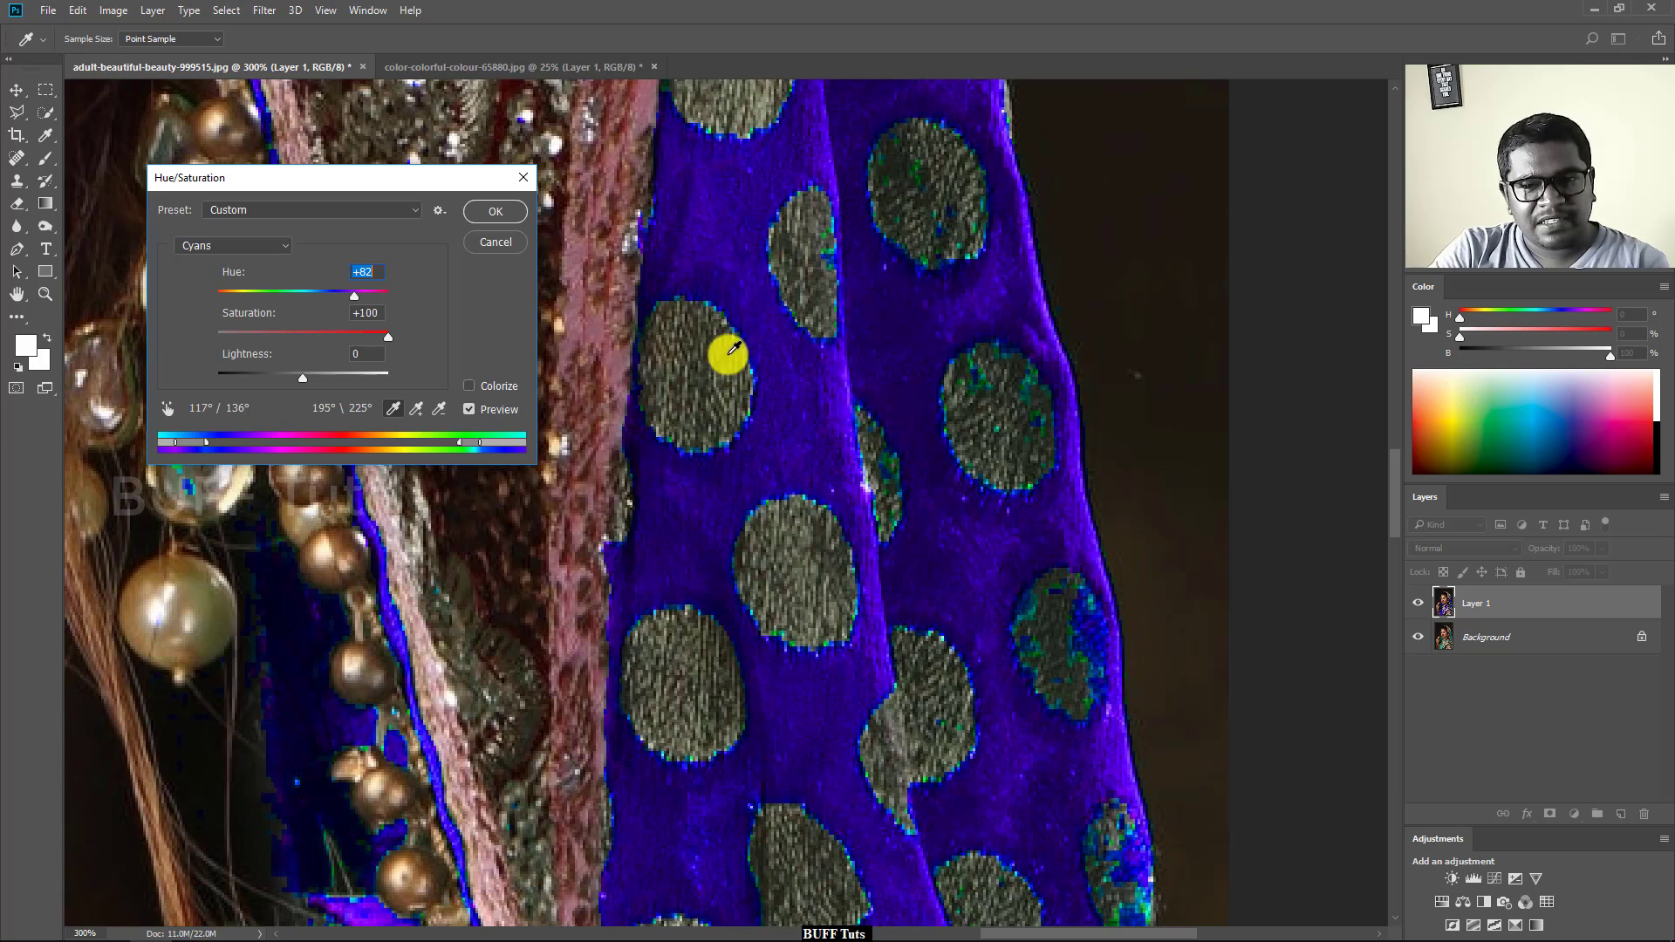
{"action": "left_click_drag", "start_coordinate": [387, 336], "coordinate": [355, 337]}
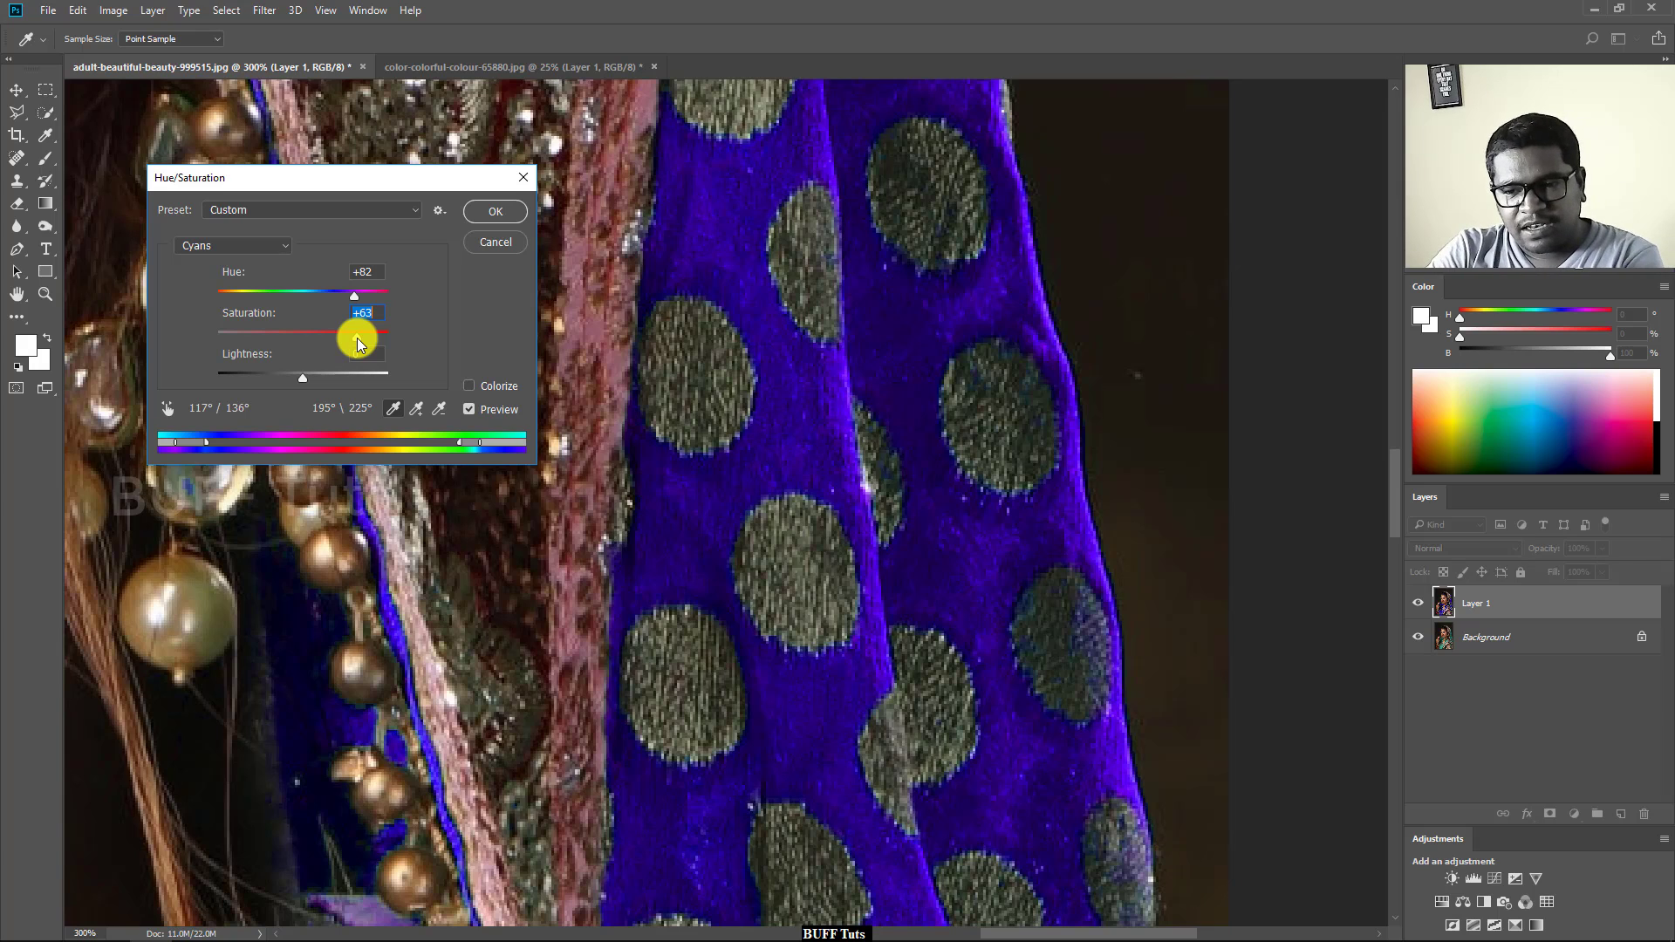
{"action": "key", "text": "ctrl+0"}
{"action": "mouse_move", "coordinate": [301, 377]}
{"action": "left_mouse_down"}
{"action": "mouse_move", "coordinate": [267, 378]}
{"action": "mouse_move", "coordinate": [321, 377]}
{"action": "mouse_move", "coordinate": [268, 387]}
{"action": "mouse_move", "coordinate": [344, 370]}
{"action": "mouse_move", "coordinate": [305, 378]}
{"action": "mouse_move", "coordinate": [366, 340]}
{"action": "left_mouse_up"}
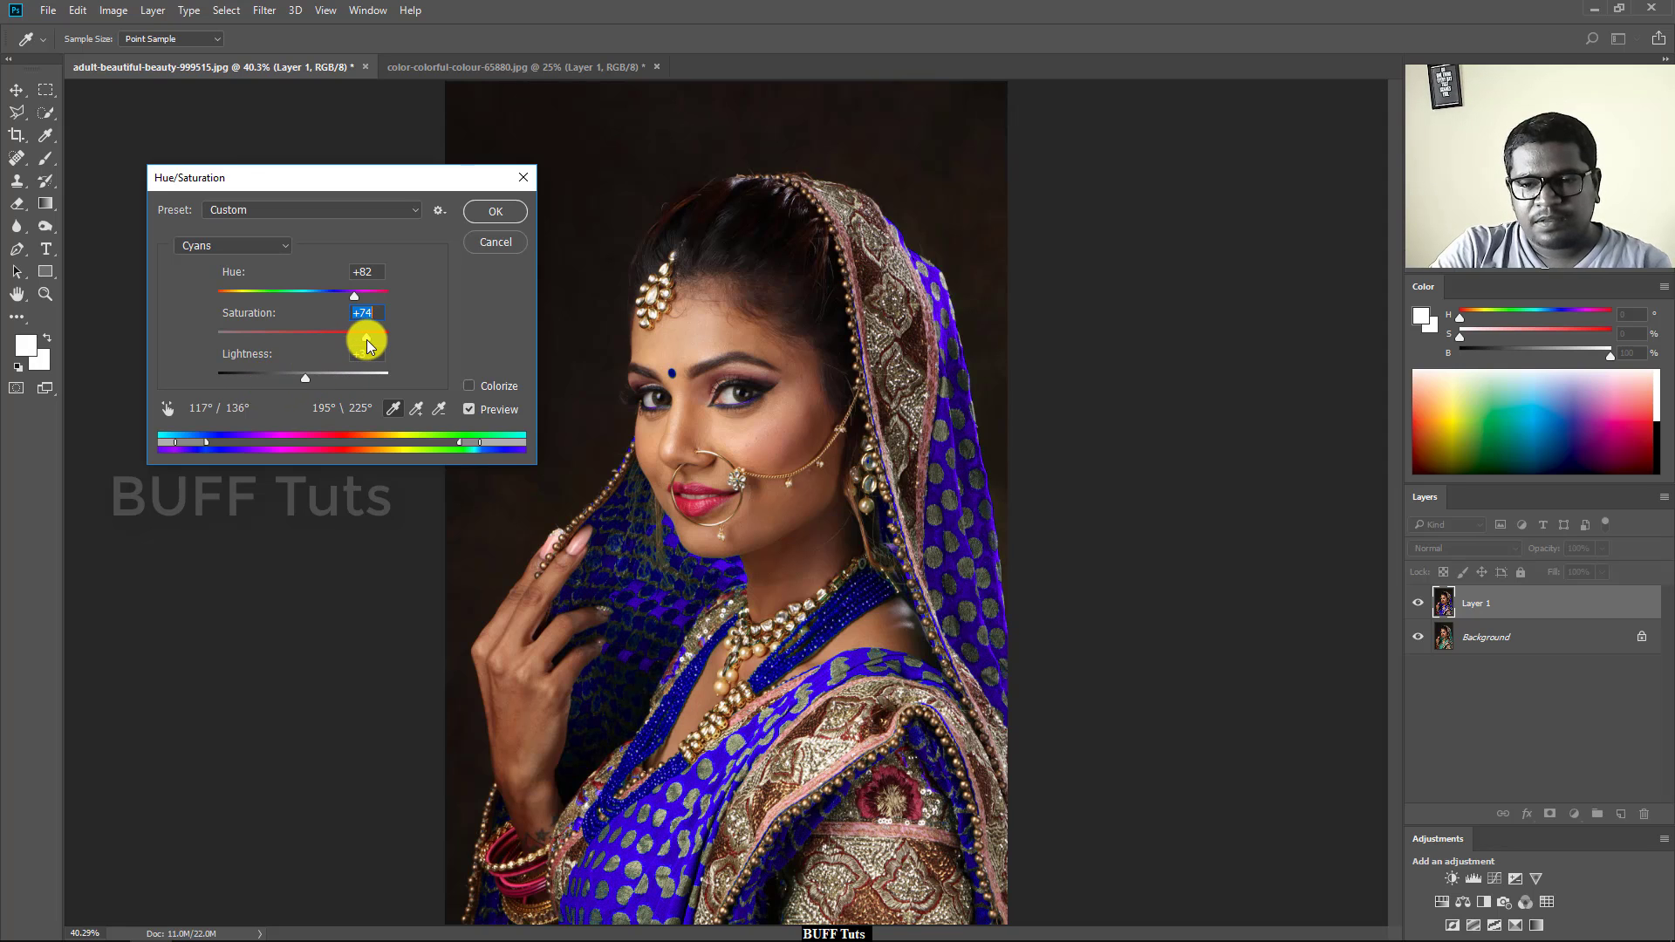
Preview Colorize twice, leave it off, and apply the blue cyan recolour to Layer 1
{"action": "left_click", "coordinate": [491, 392]}
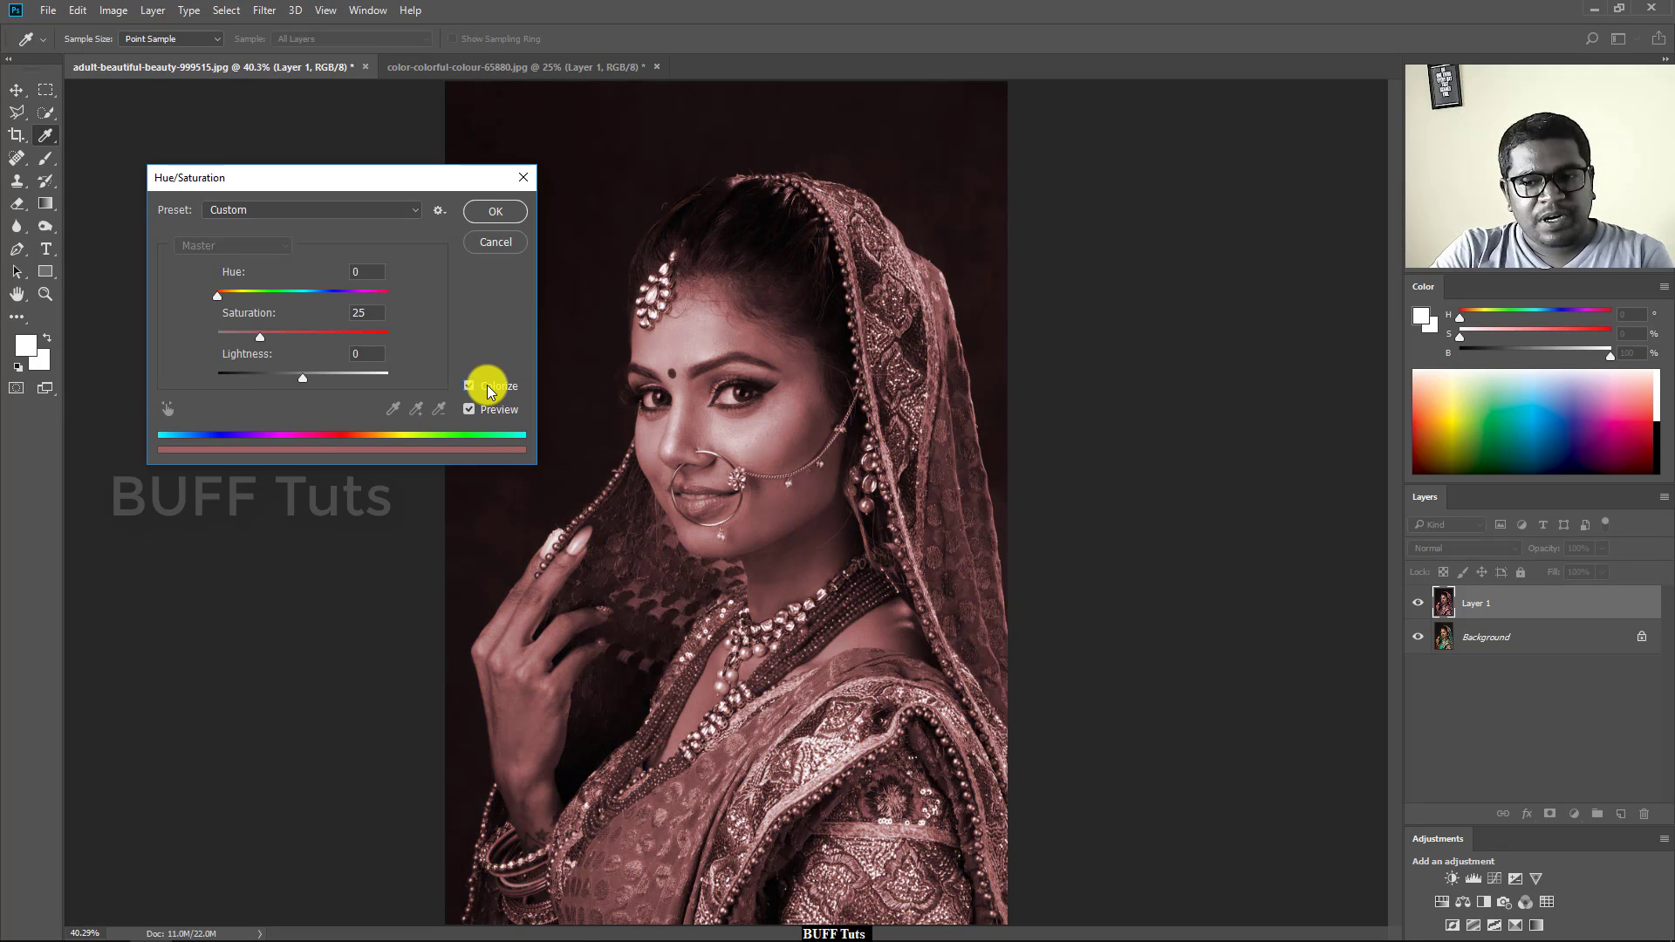
{"action": "left_click", "coordinate": [491, 392]}
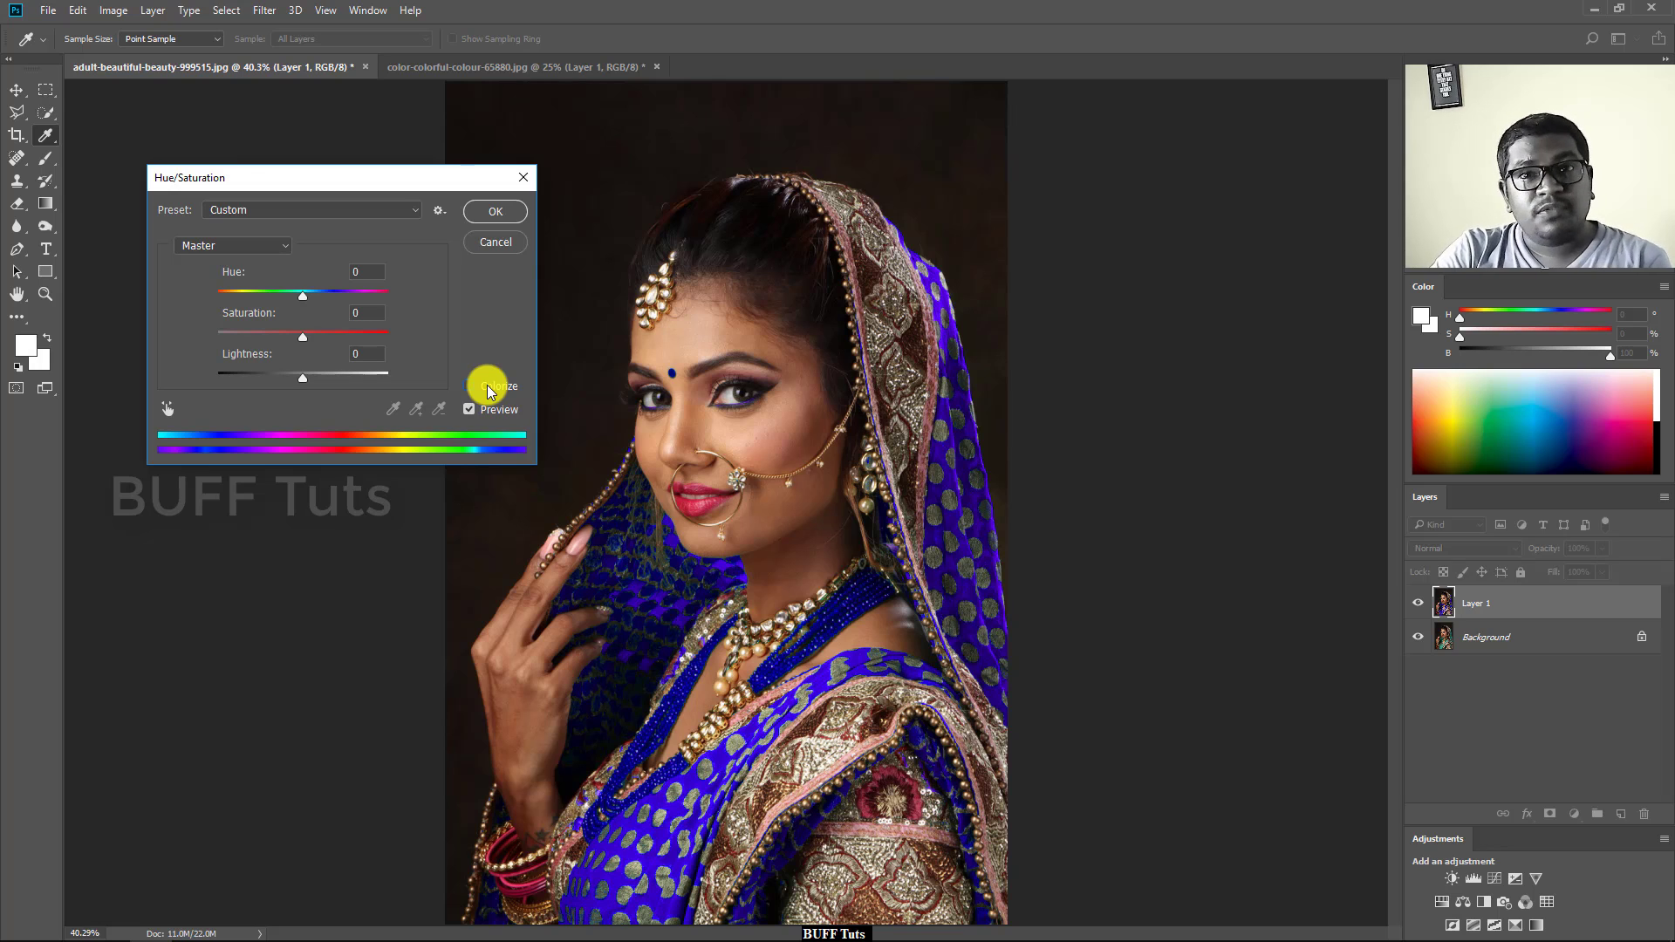
{"action": "left_click", "coordinate": [490, 393]}
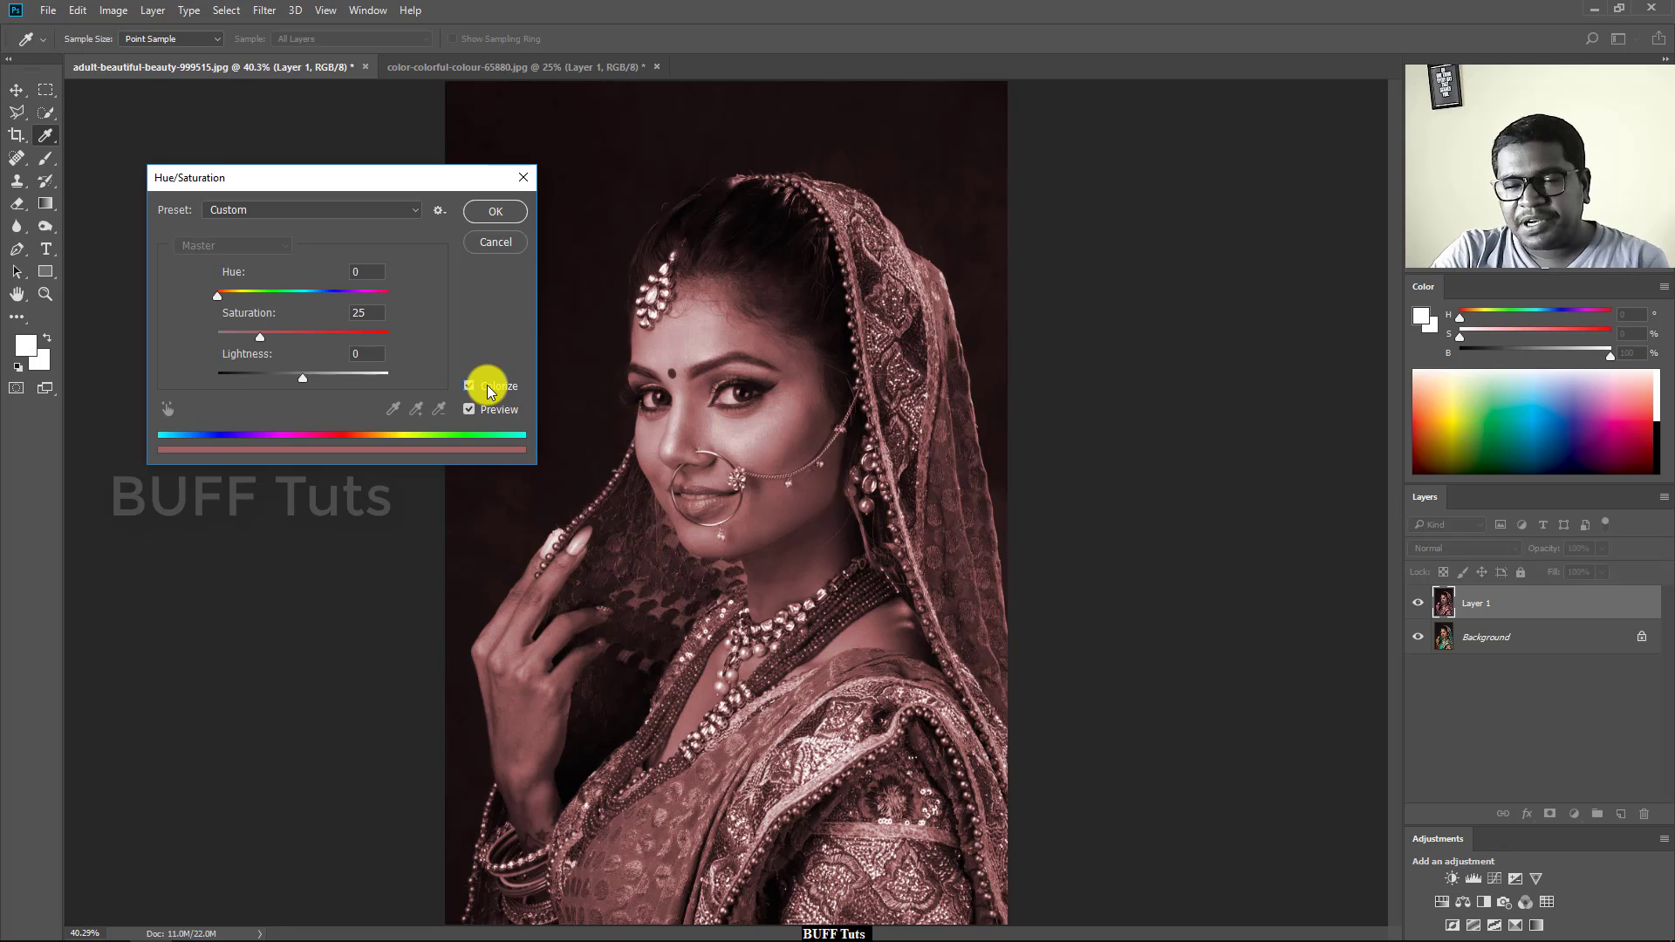
{"action": "left_click", "coordinate": [490, 390]}
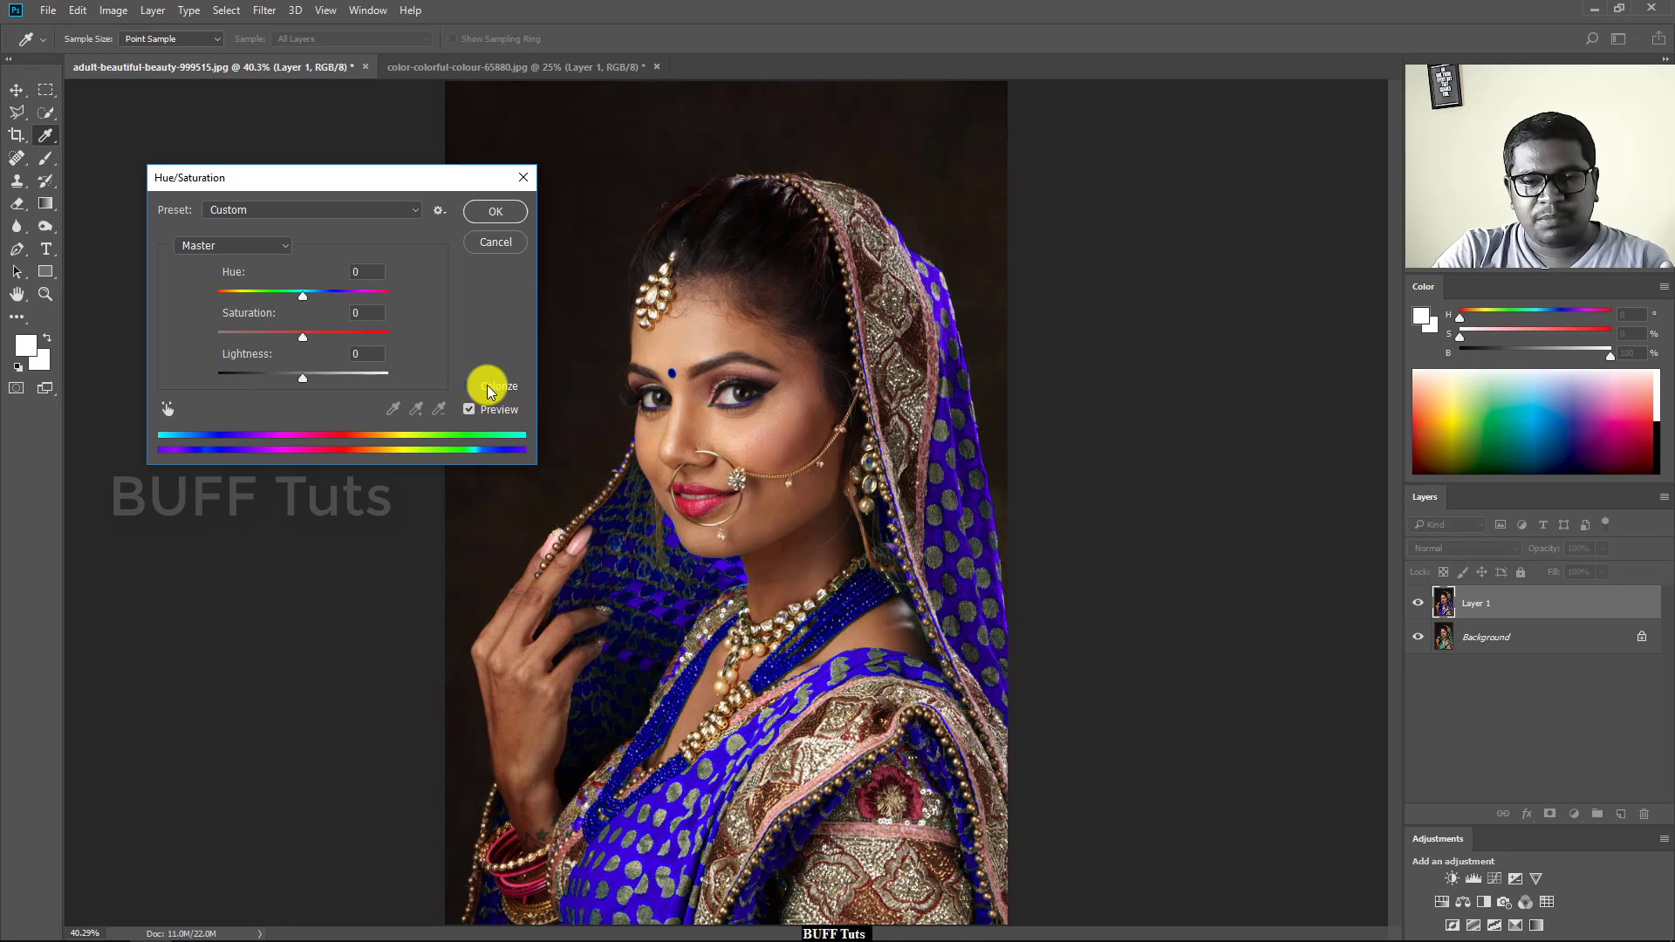
{"action": "left_click", "coordinate": [482, 214]}
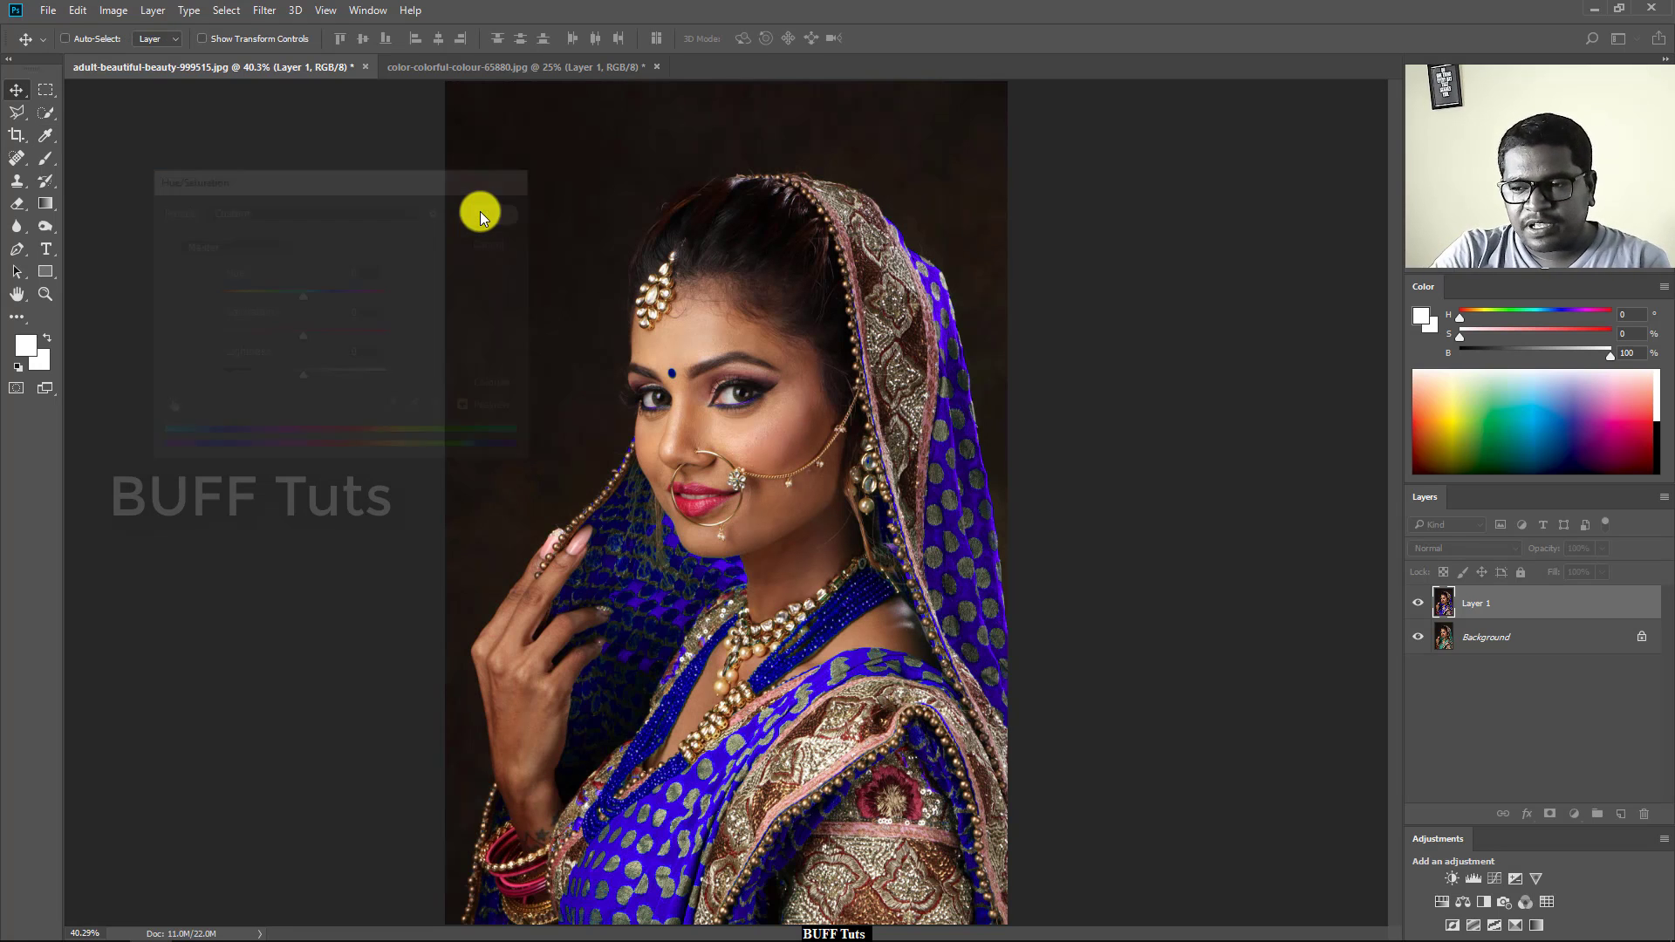
{"action": "left_click", "coordinate": [1425, 605]}
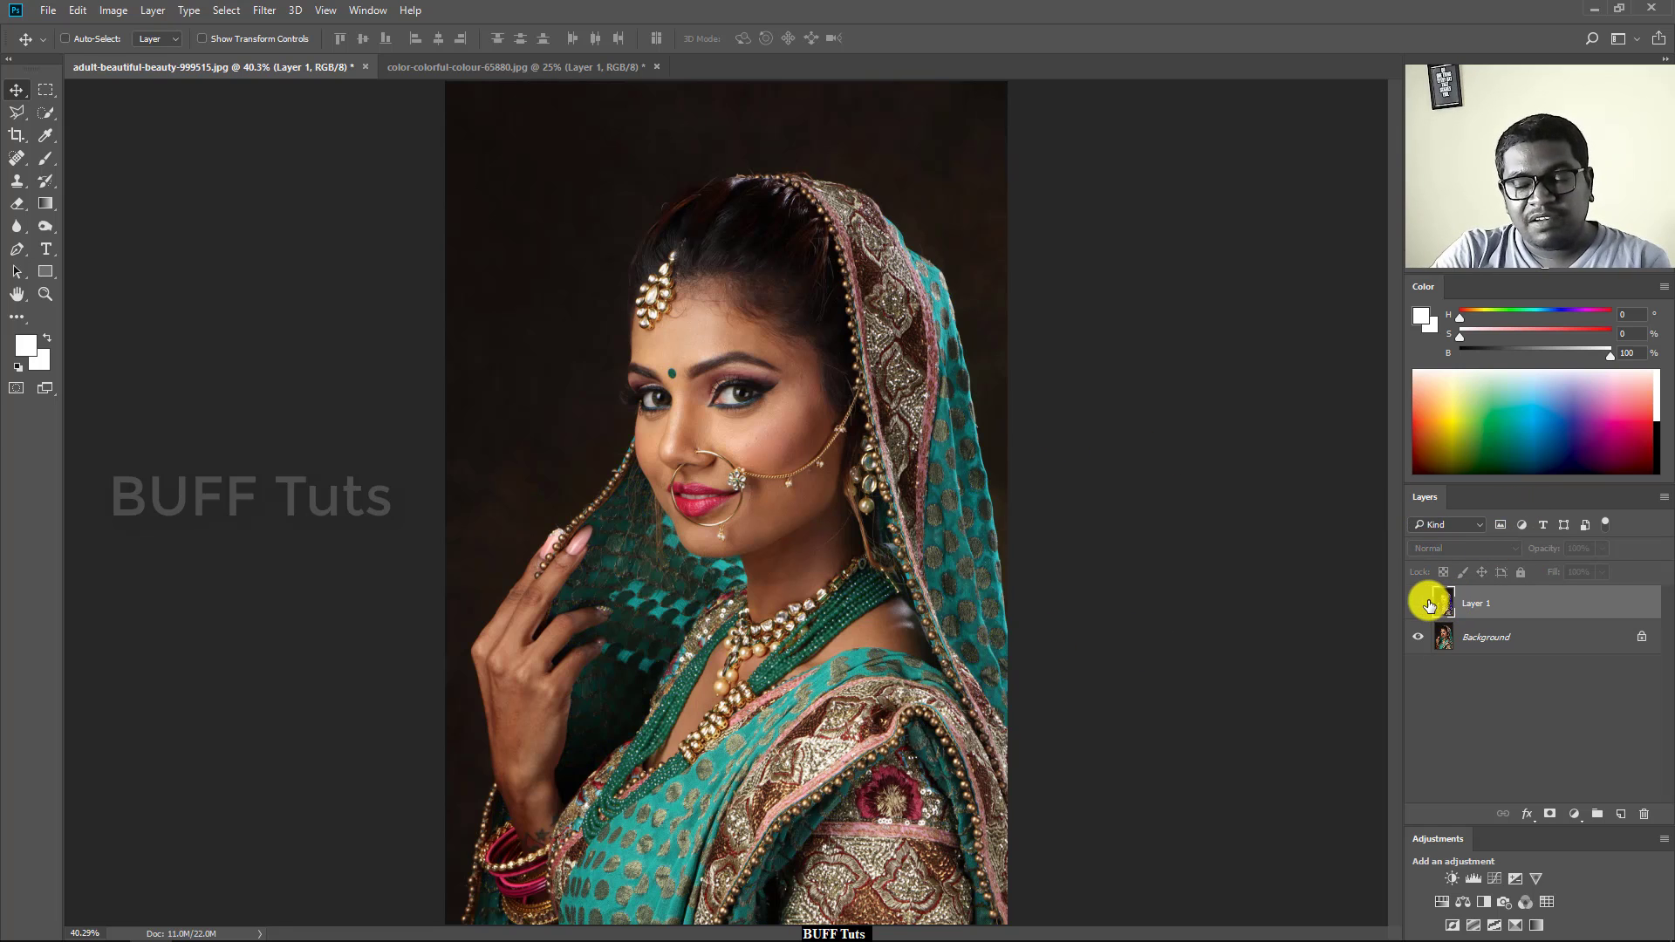
{"action": "left_click", "coordinate": [1418, 602]}
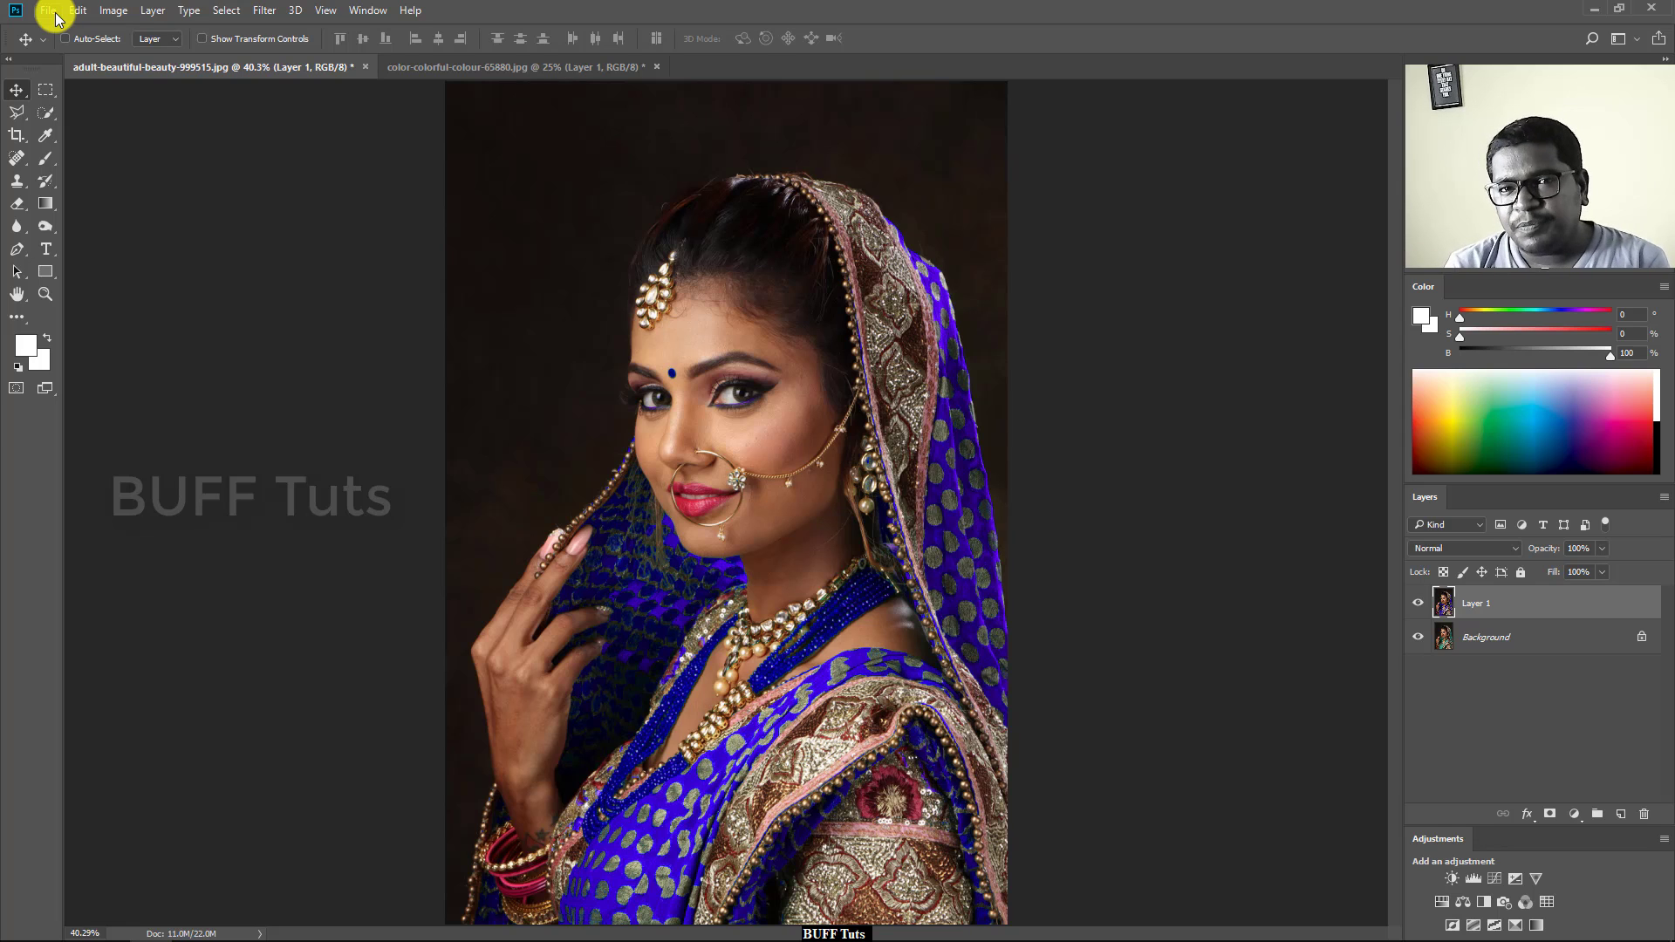
Hide Layer 1 and duplicate the Background layer into a new copy
{"action": "left_click", "coordinate": [1419, 604]}
{"action": "left_click", "coordinate": [1495, 641]}
{"action": "key", "text": "ctrl+j"}
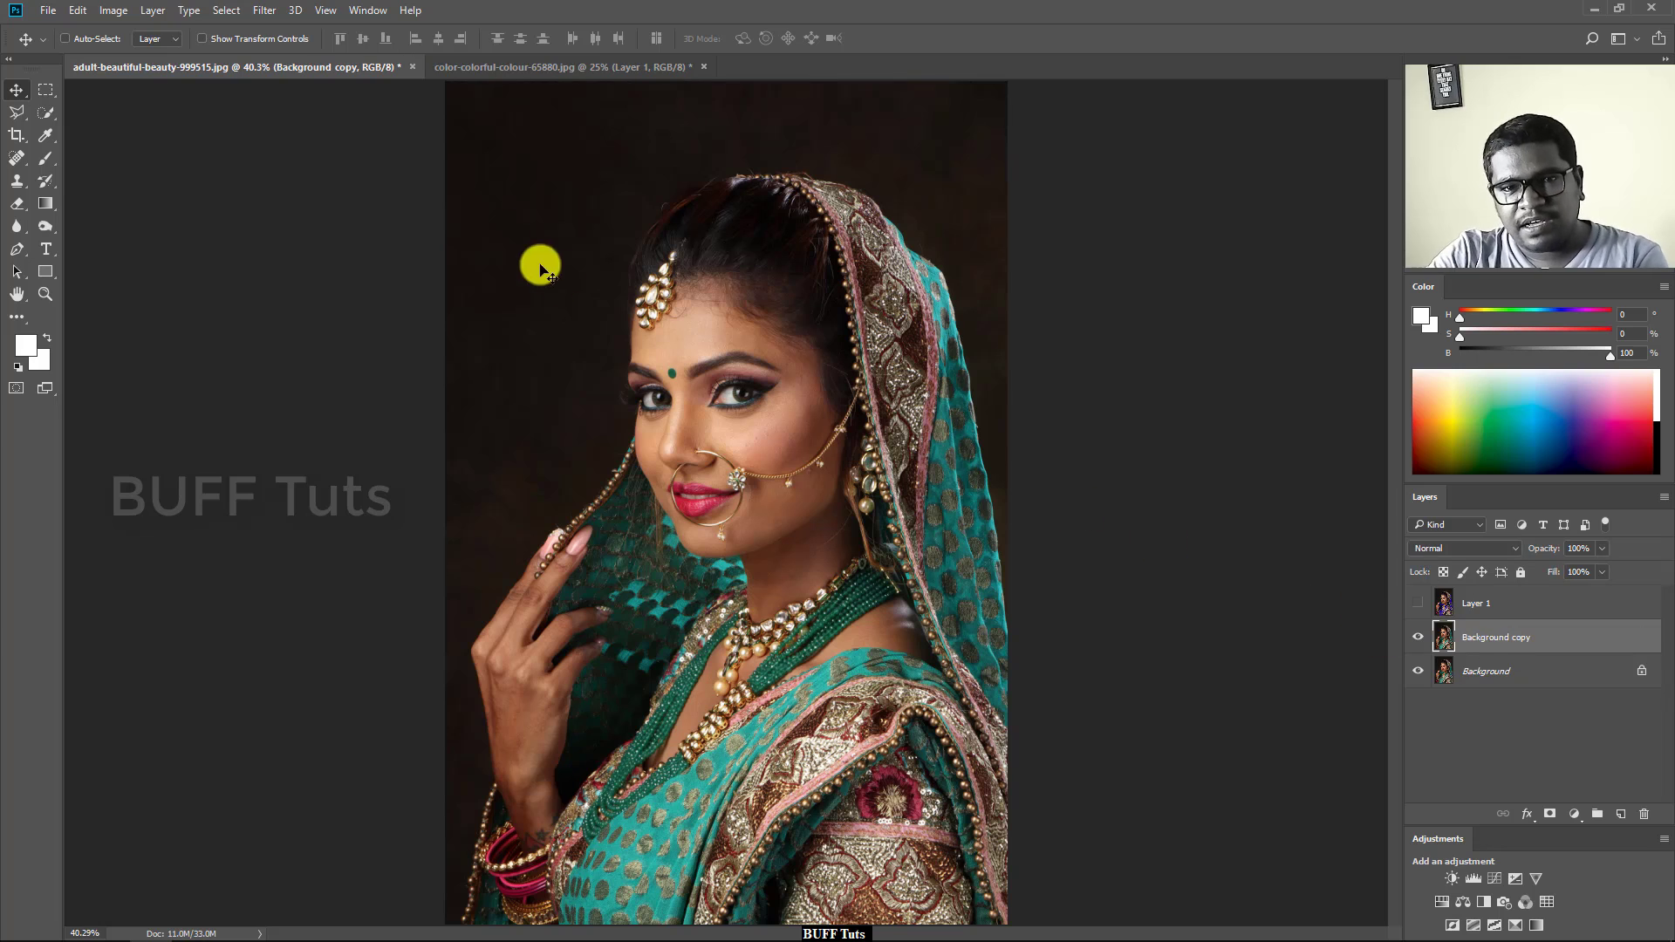
Set Hue/Saturation Cyans to Hue -180, Saturation +62, Lightness +2 to turn the sari red
{"action": "left_click", "coordinate": [117, 11]}
{"action": "left_click", "coordinate": [393, 101]}
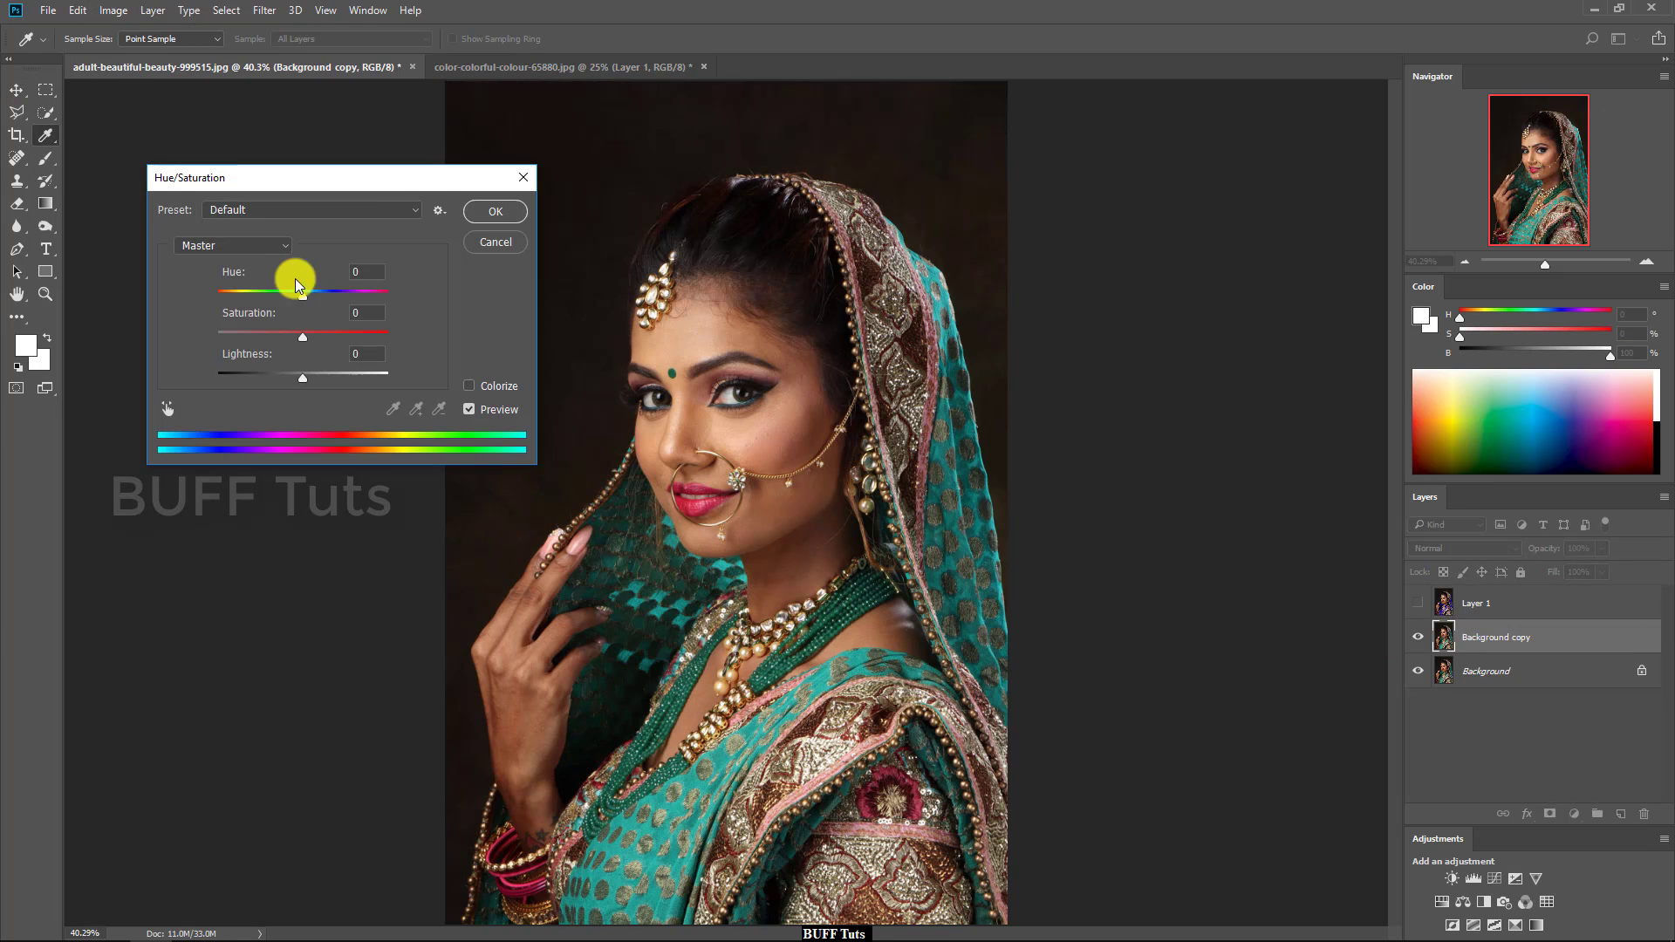
{"action": "left_click_drag", "start_coordinate": [392, 303], "coordinate": [401, 297]}
{"action": "left_click_drag", "start_coordinate": [303, 336], "coordinate": [381, 336]}
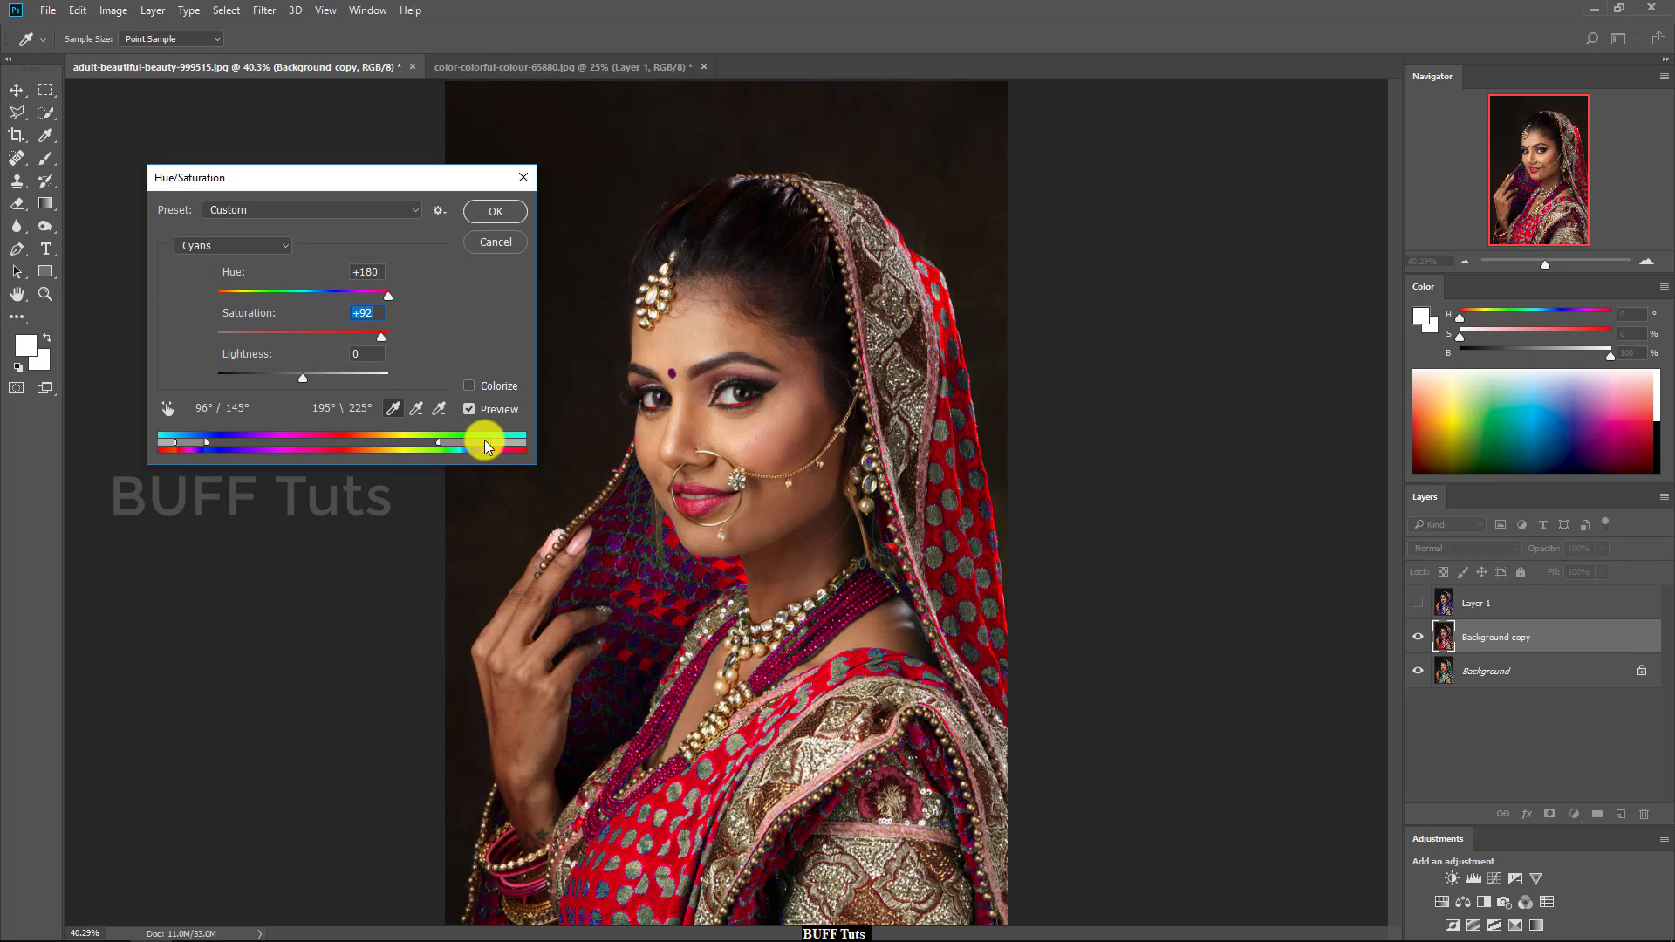
{"action": "left_click_drag", "start_coordinate": [482, 442], "coordinate": [197, 442]}
{"action": "left_click_drag", "start_coordinate": [388, 296], "coordinate": [270, 302]}
{"action": "left_click_drag", "start_coordinate": [381, 337], "coordinate": [304, 377]}
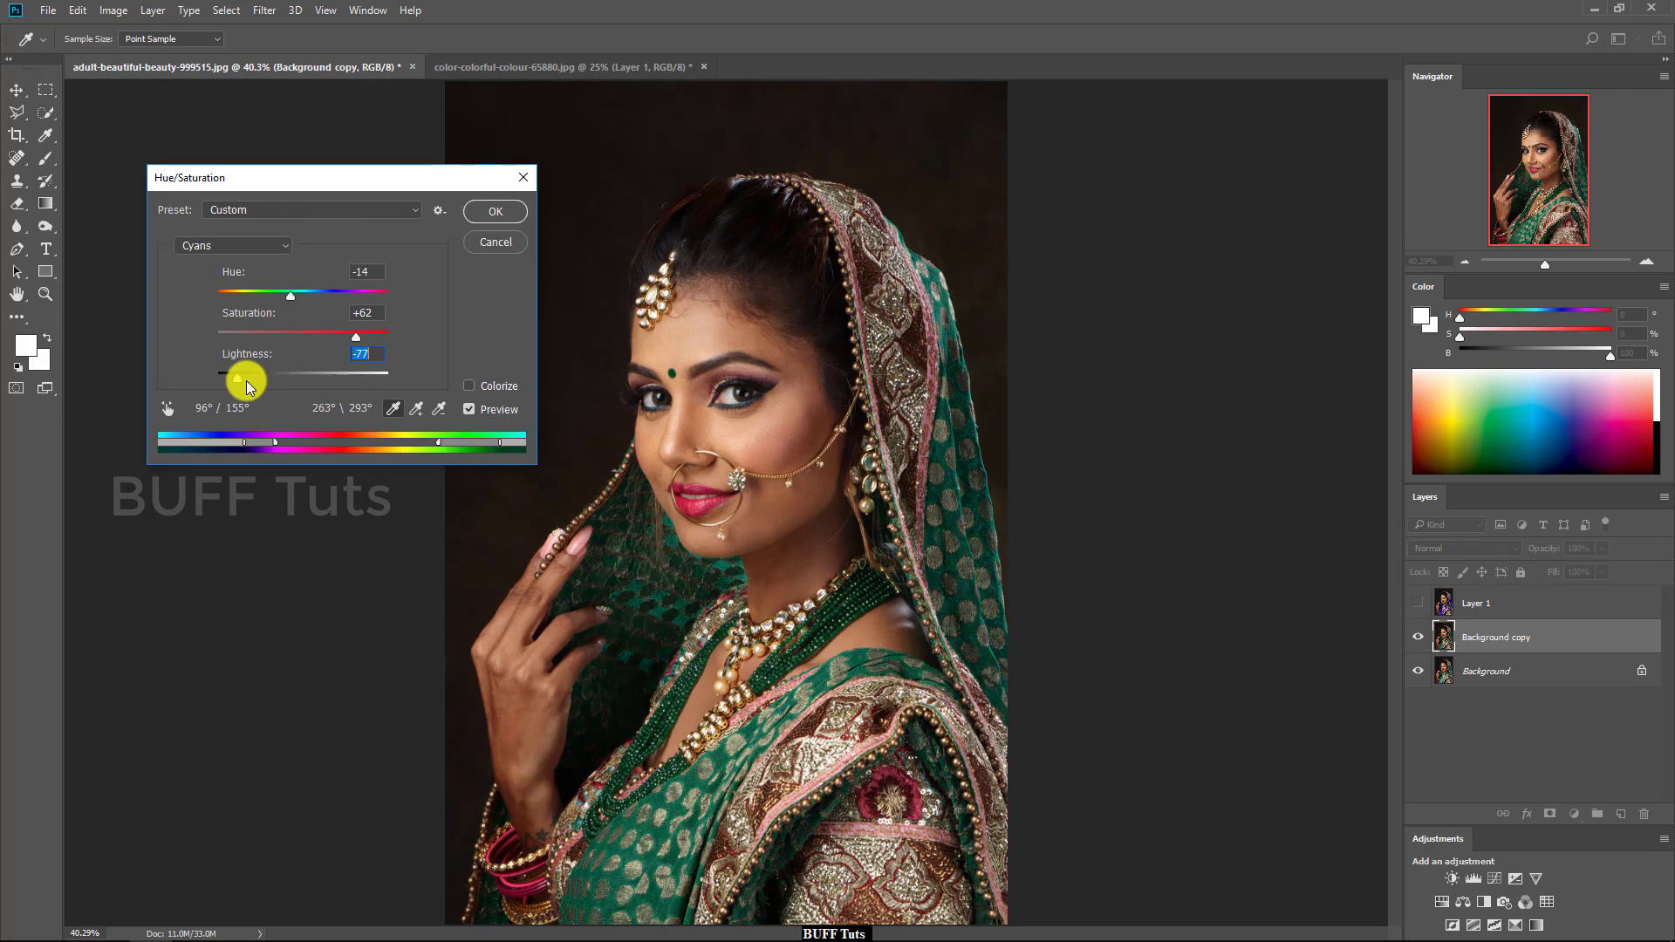
{"action": "left_click_drag", "start_coordinate": [270, 296], "coordinate": [202, 311]}
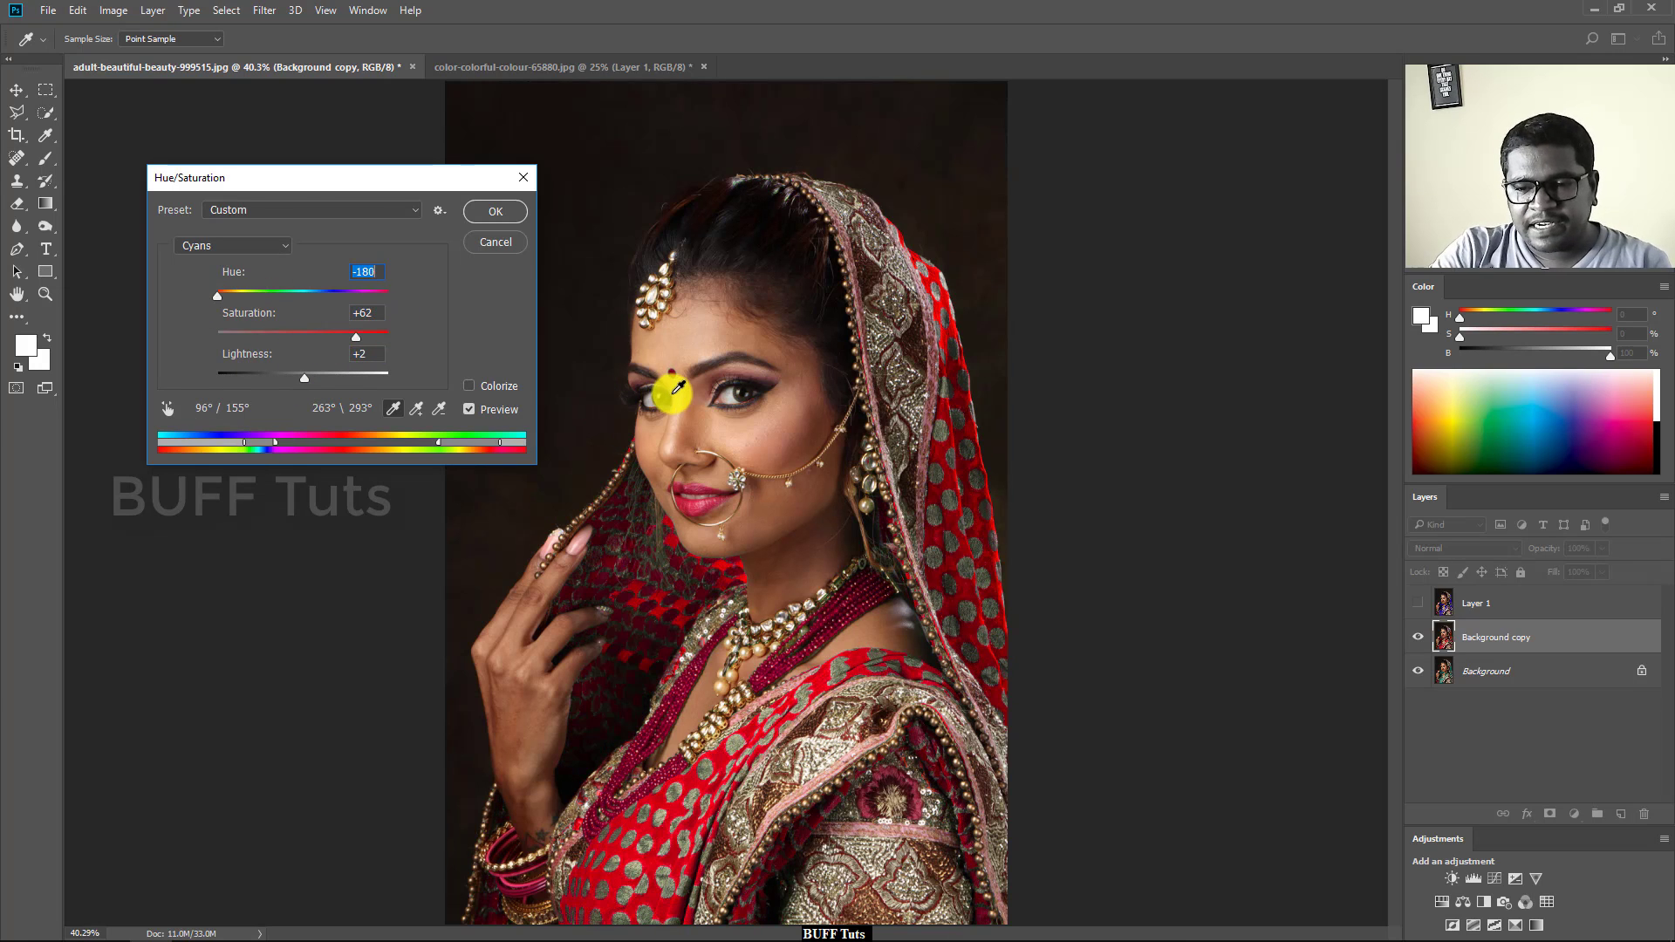
{"action": "left_click", "coordinate": [439, 211]}
Save the cyan-shift settings as Hue/Saturation preset 'Red', then cancel the adjustment
{"action": "left_click", "coordinate": [463, 232]}
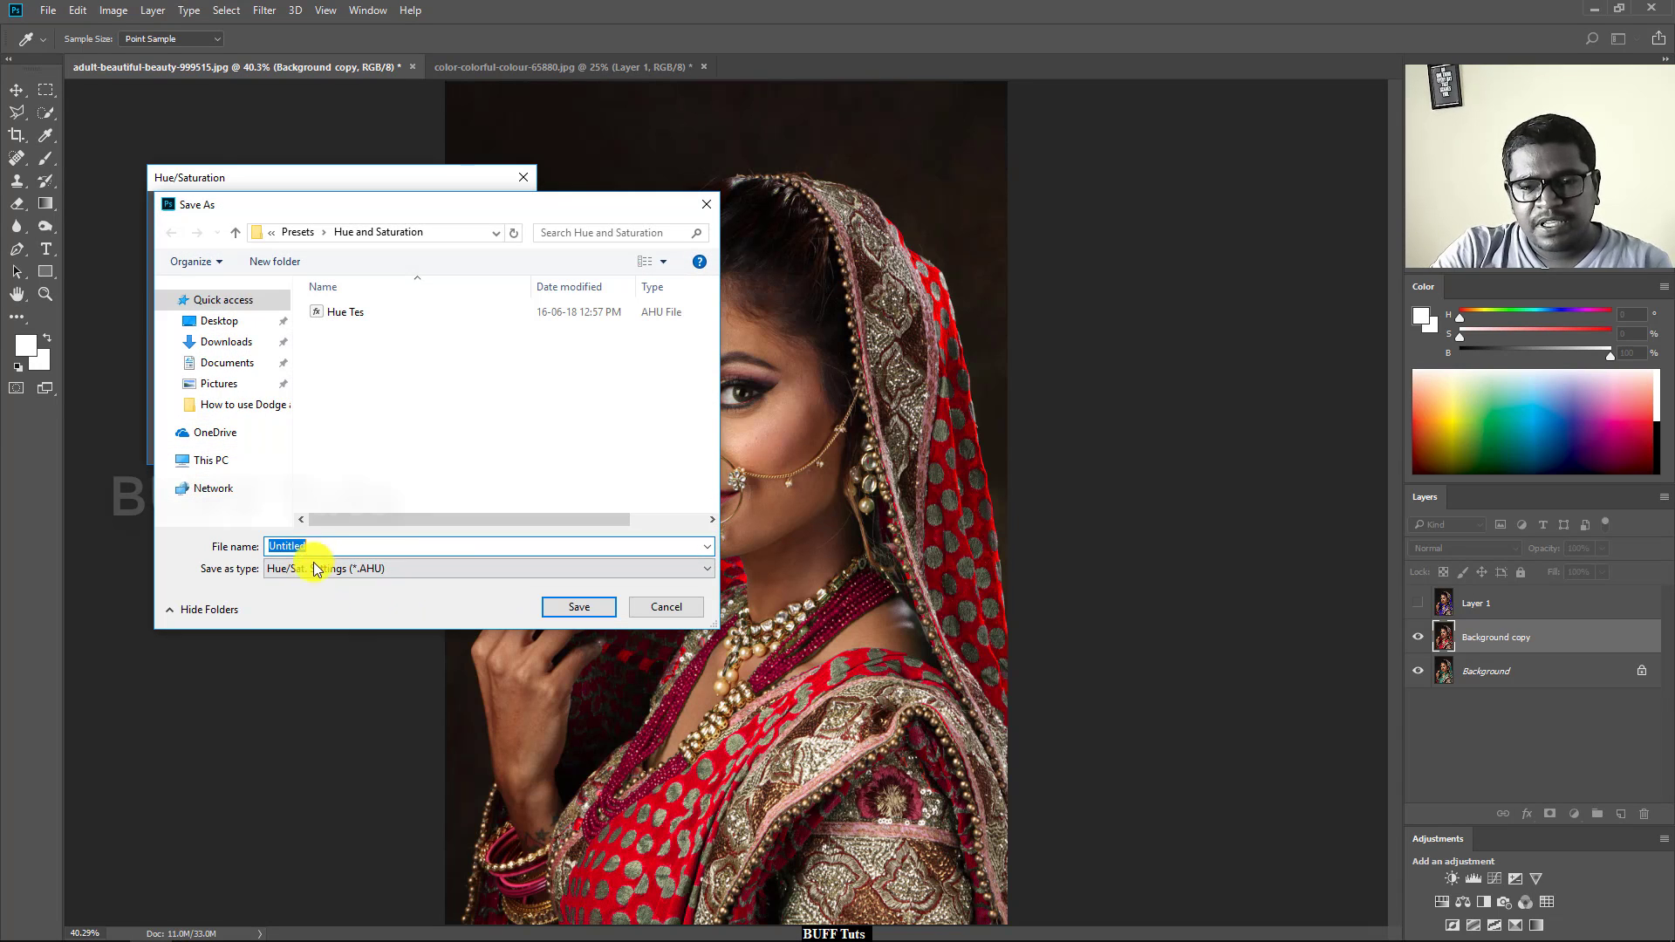
{"action": "type", "text": "R"}
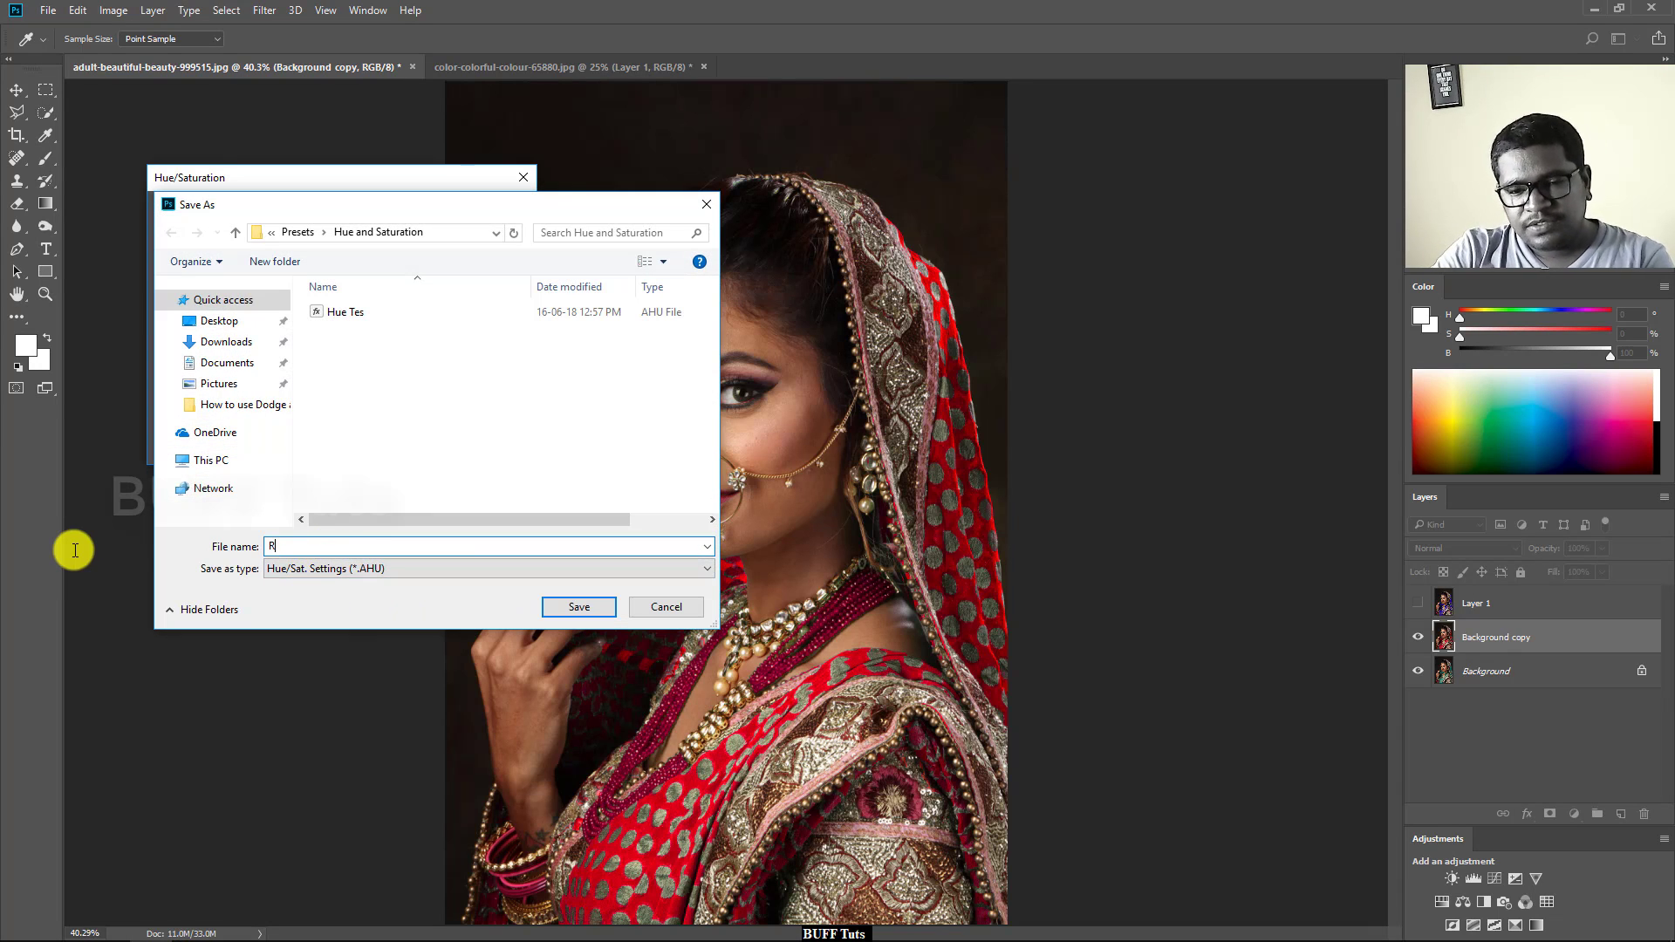
{"action": "type", "text": "ed"}
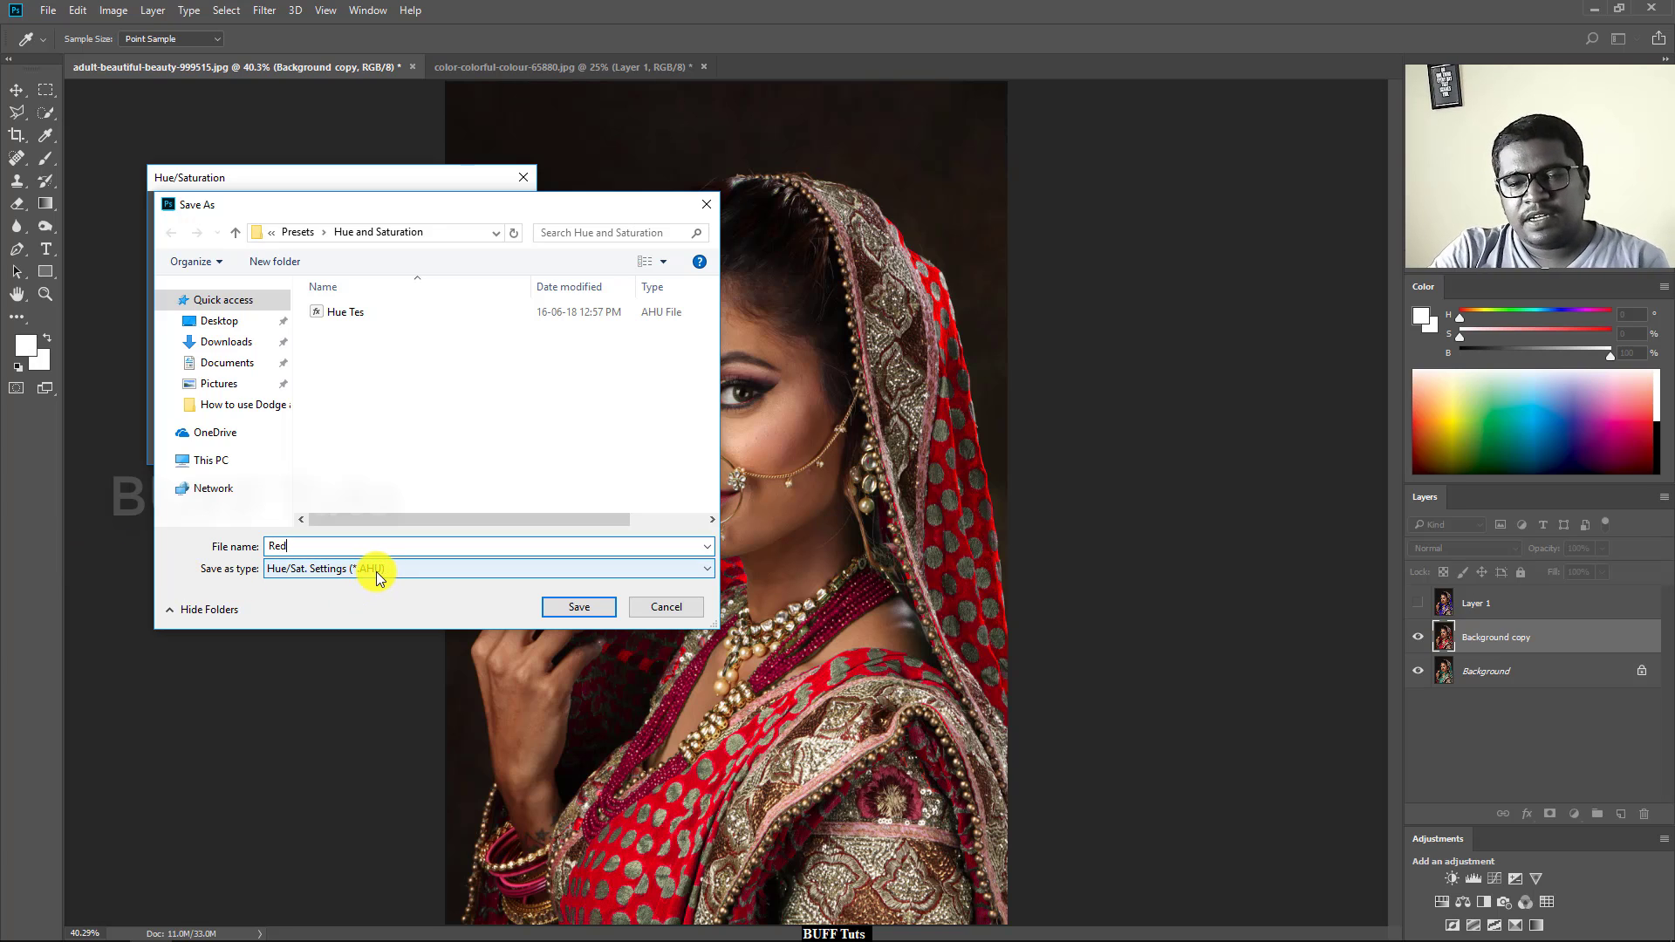
{"action": "left_click", "coordinate": [555, 605]}
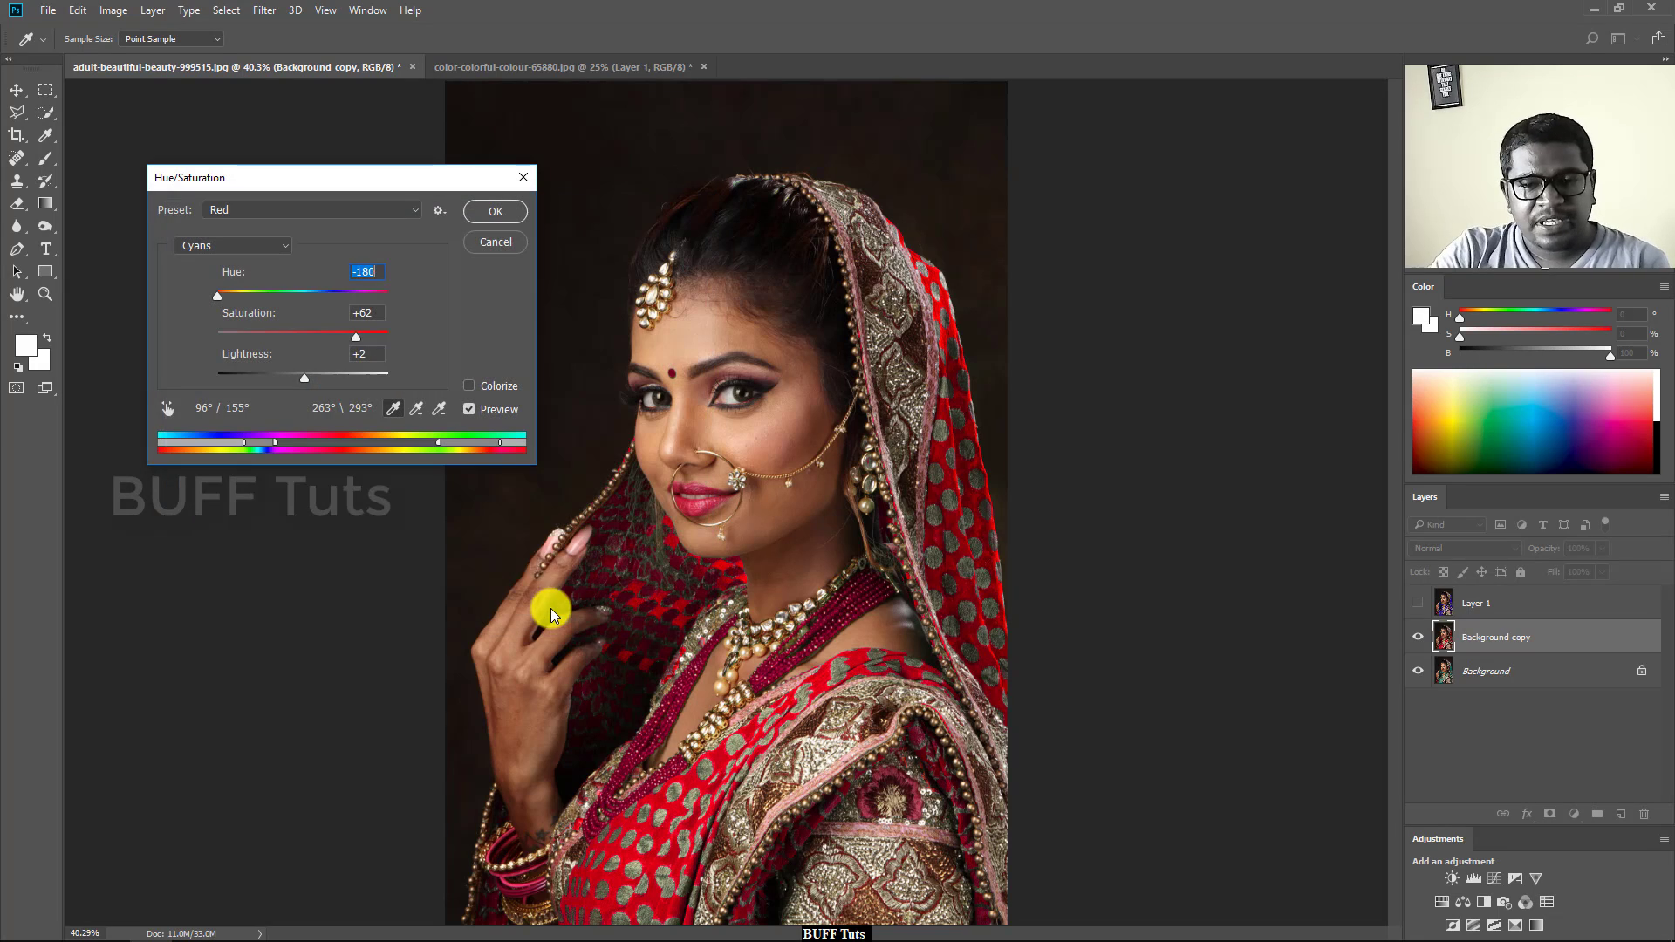
{"action": "left_click", "coordinate": [506, 243]}
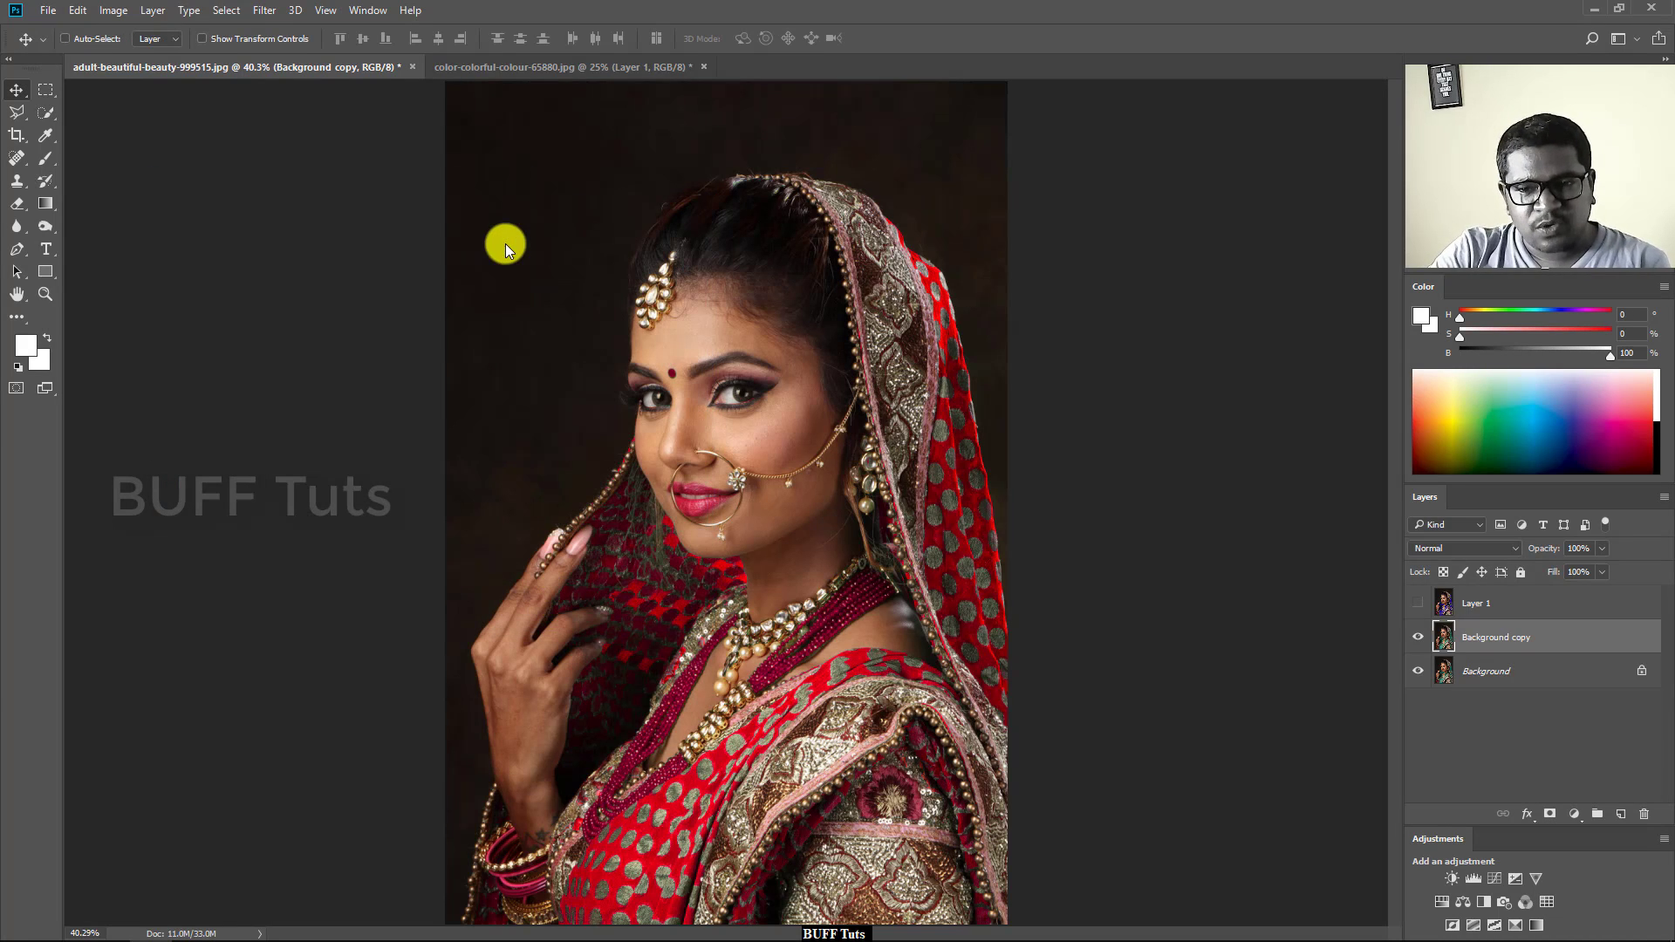
Load the saved 'Red' preset into Hue/Saturation and apply it to the Background copy
{"action": "left_click", "coordinate": [113, 10]}
{"action": "left_click", "coordinate": [419, 145]}
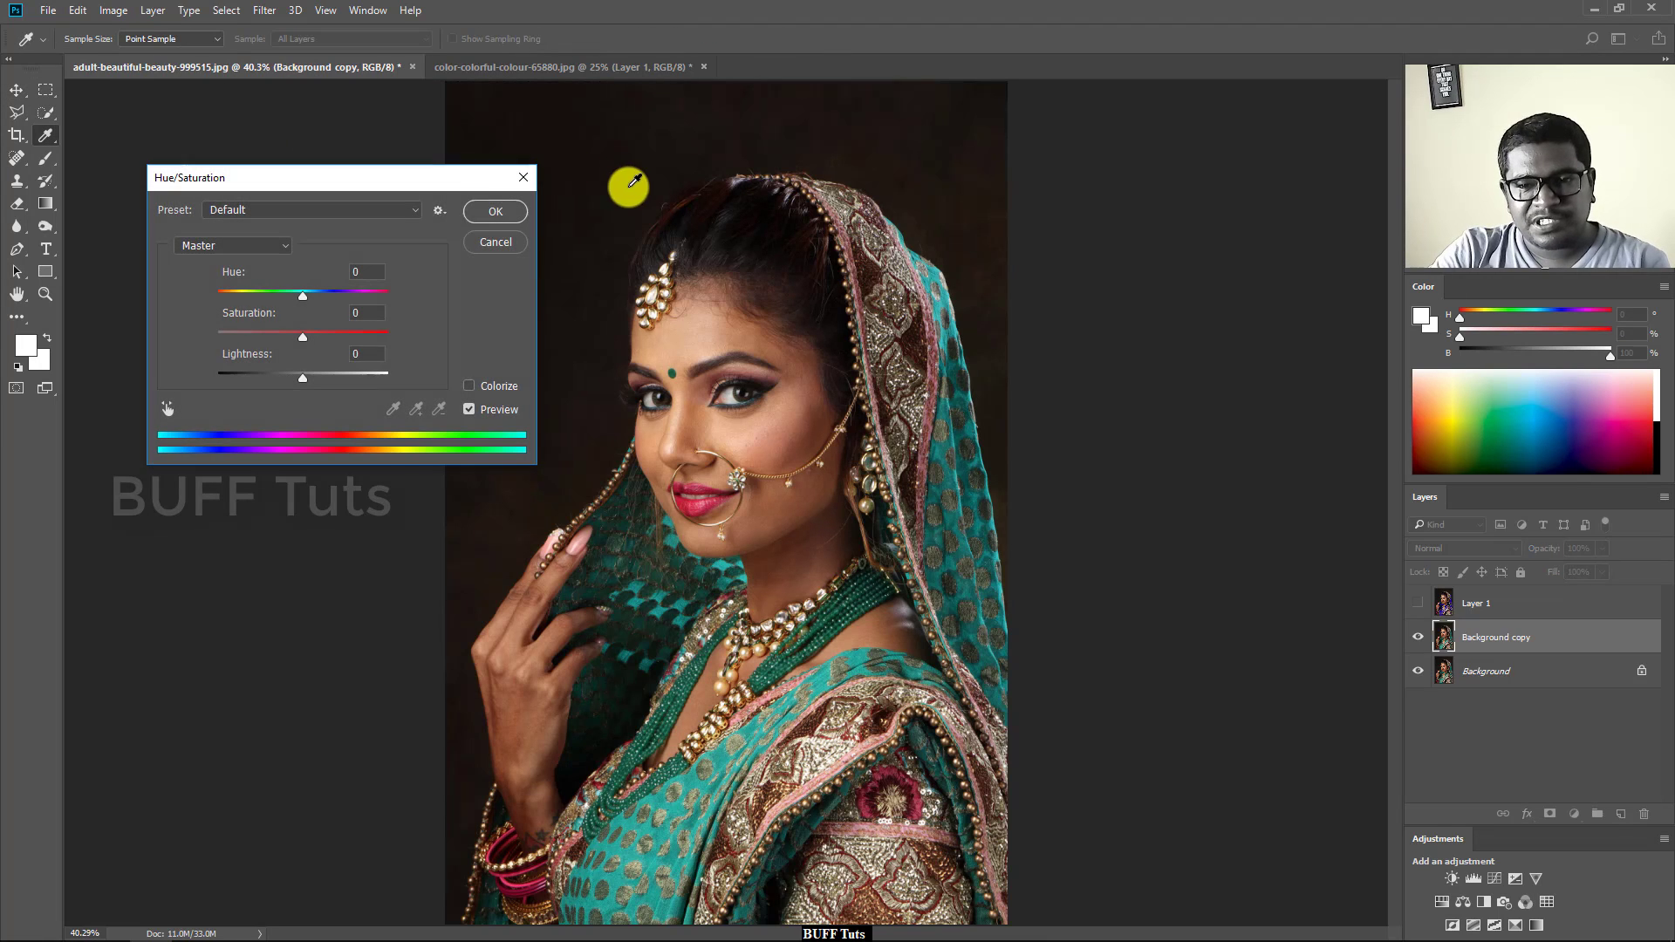
{"action": "left_click", "coordinate": [440, 210]}
{"action": "left_click", "coordinate": [423, 261]}
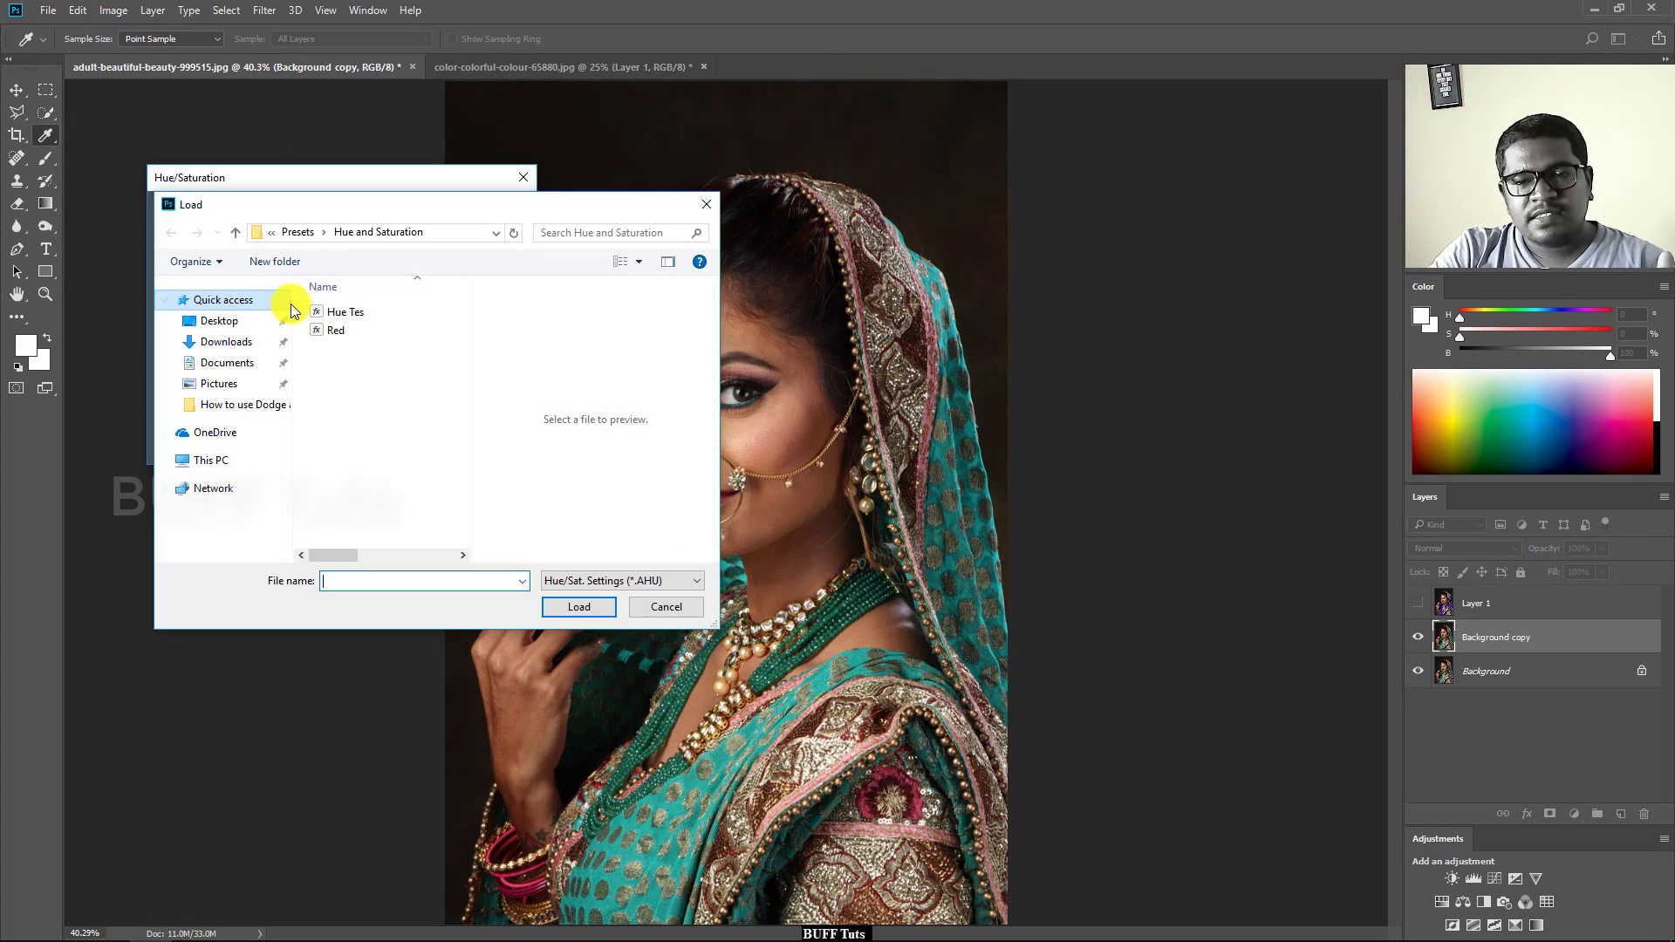
{"action": "left_click", "coordinate": [332, 331]}
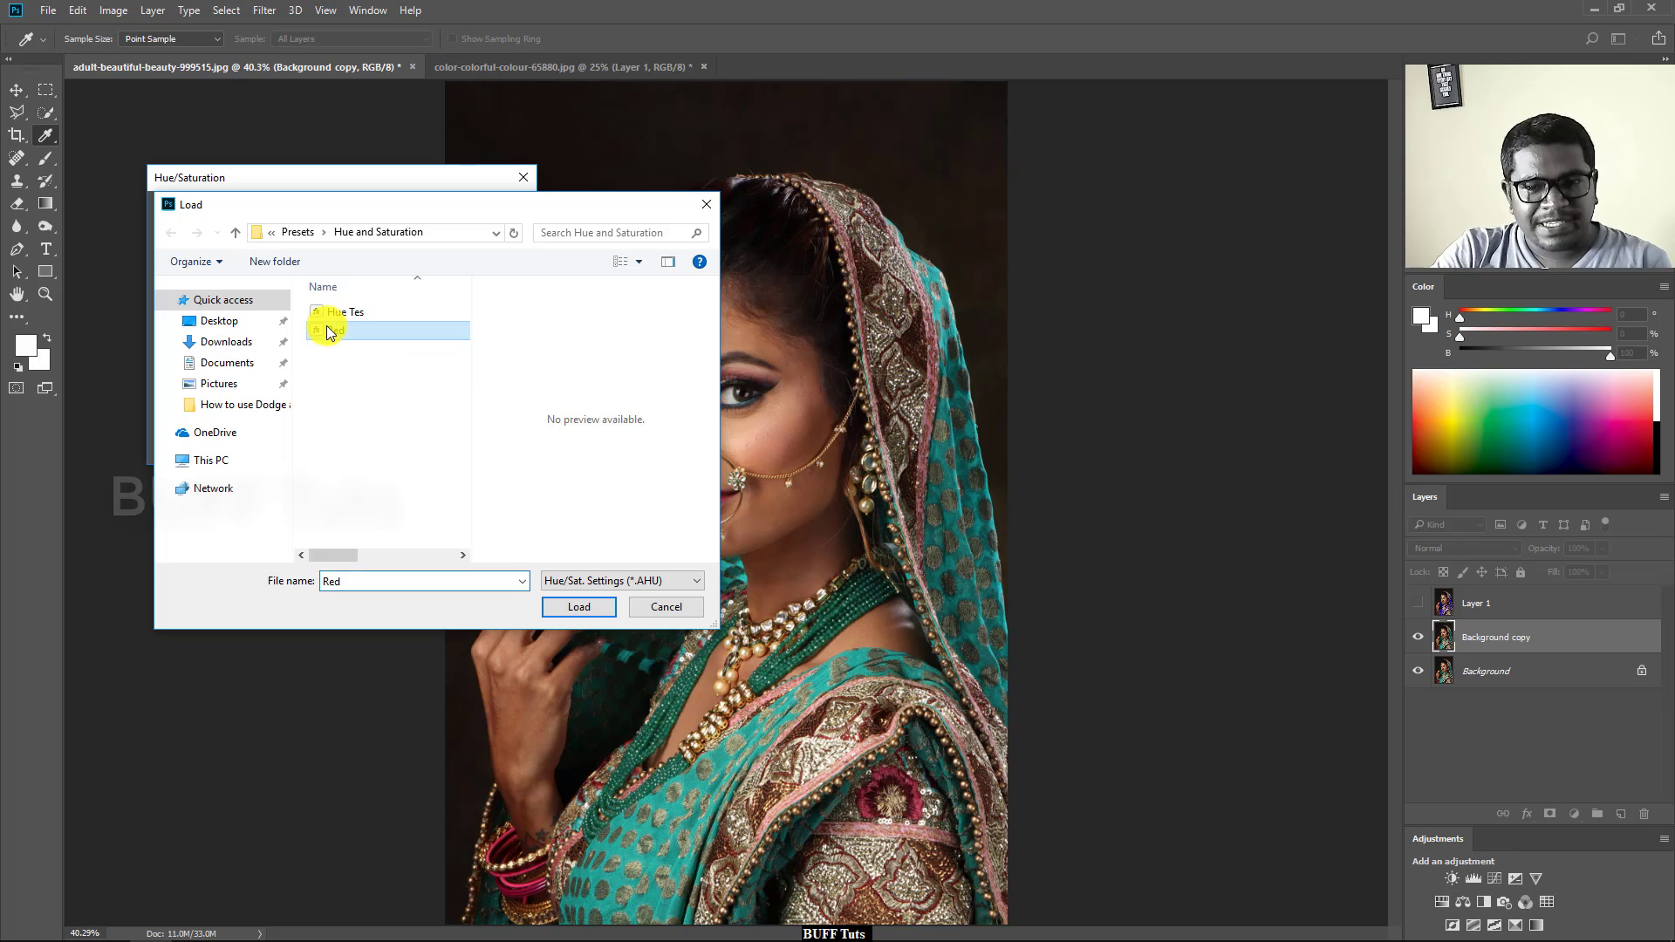
{"action": "left_click", "coordinate": [586, 607]}
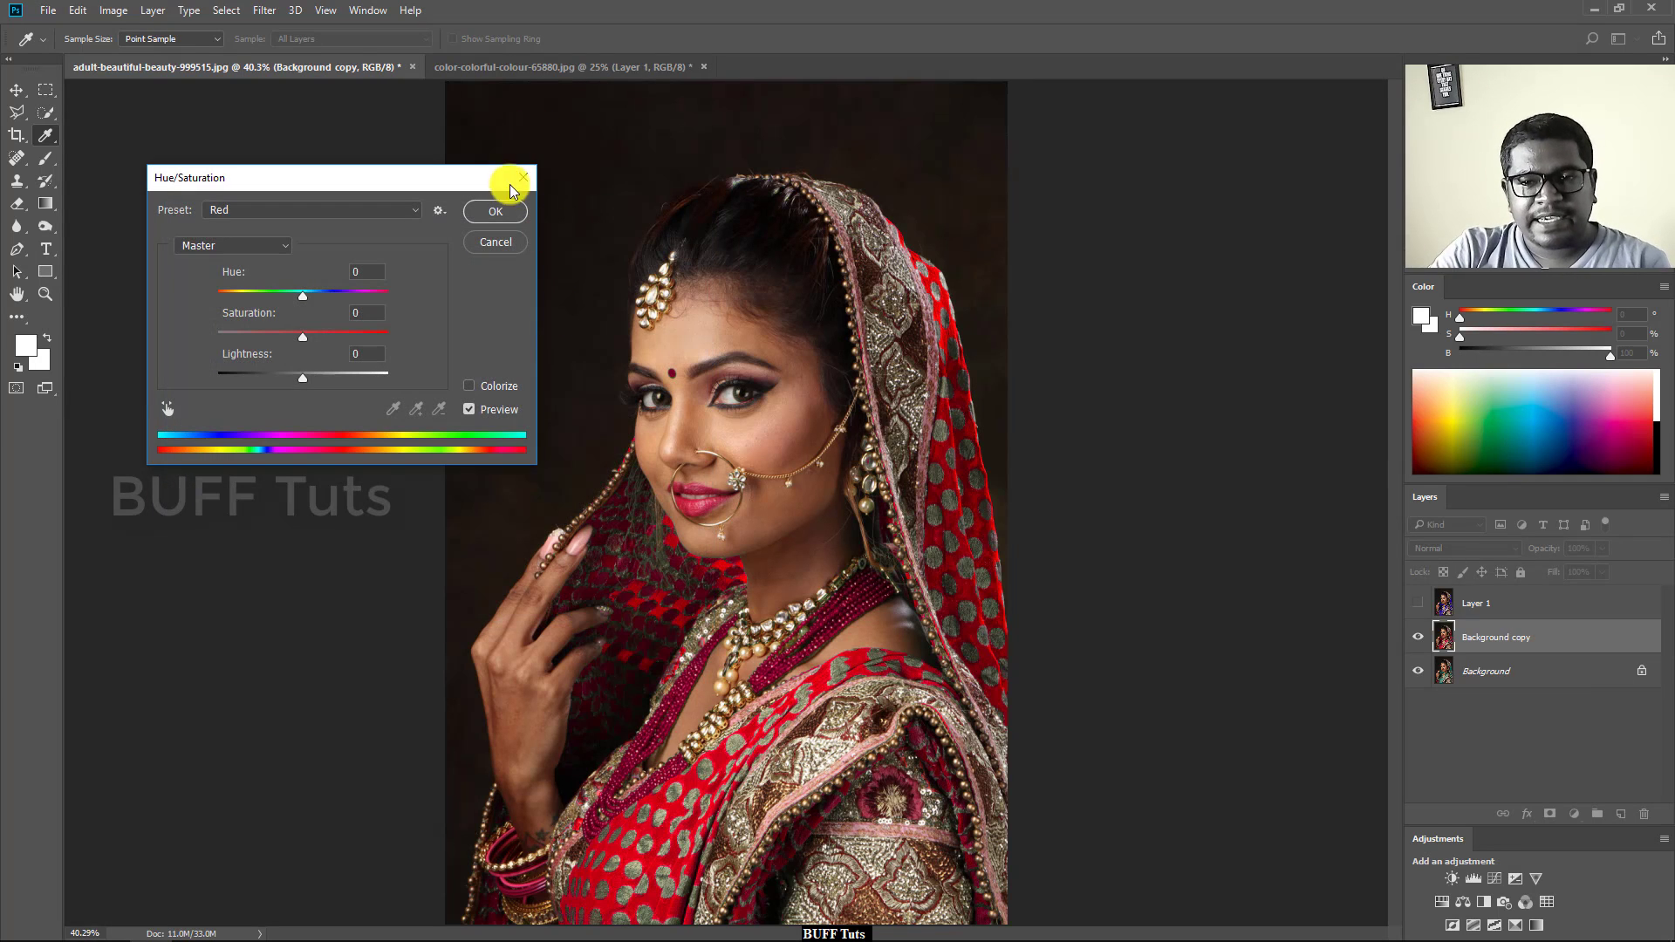
{"action": "left_click", "coordinate": [502, 208]}
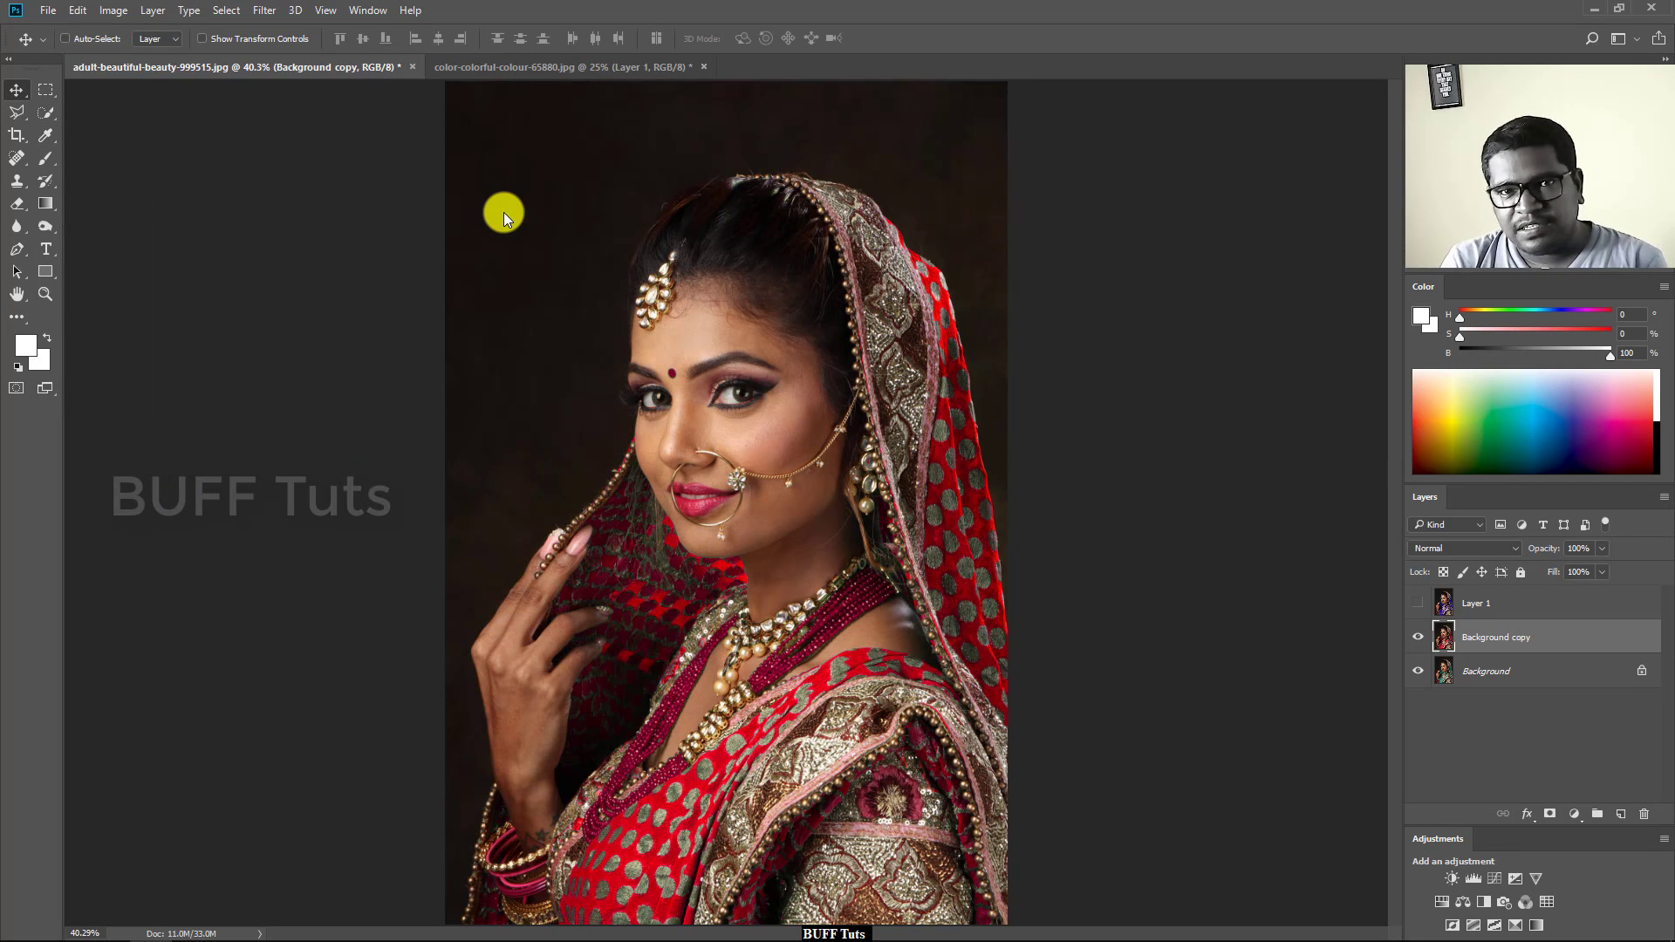